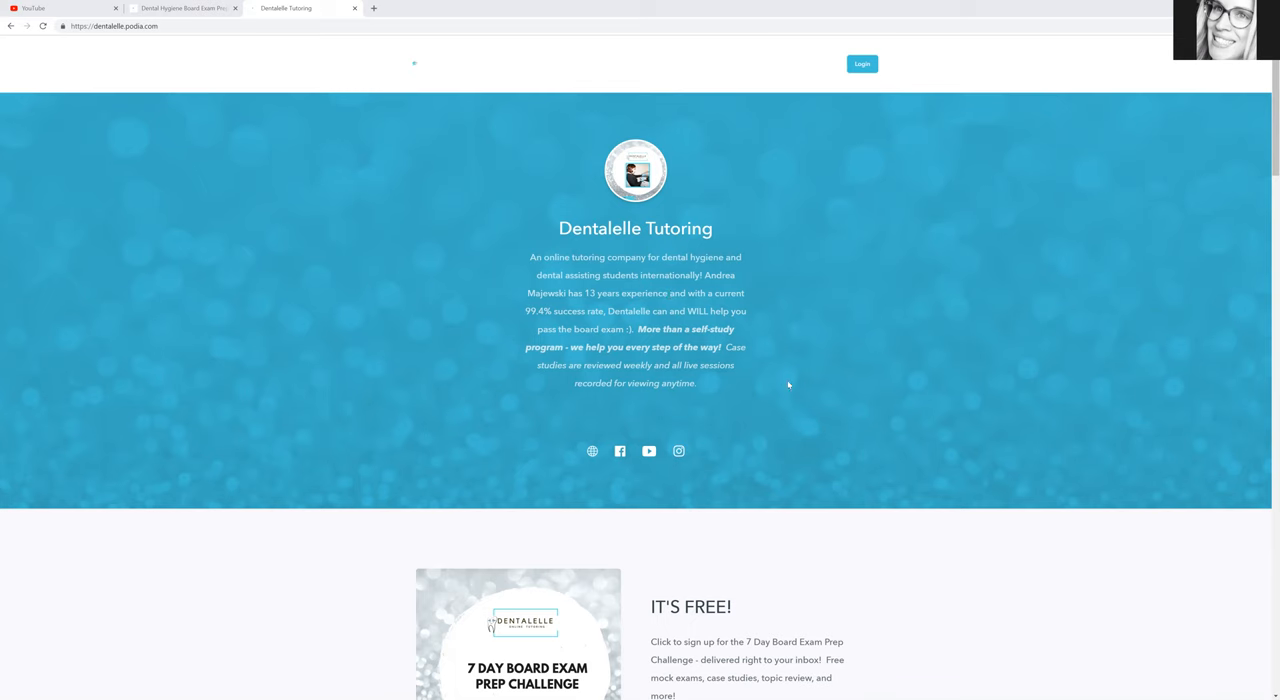
scroll(813, 406, "down", 1)
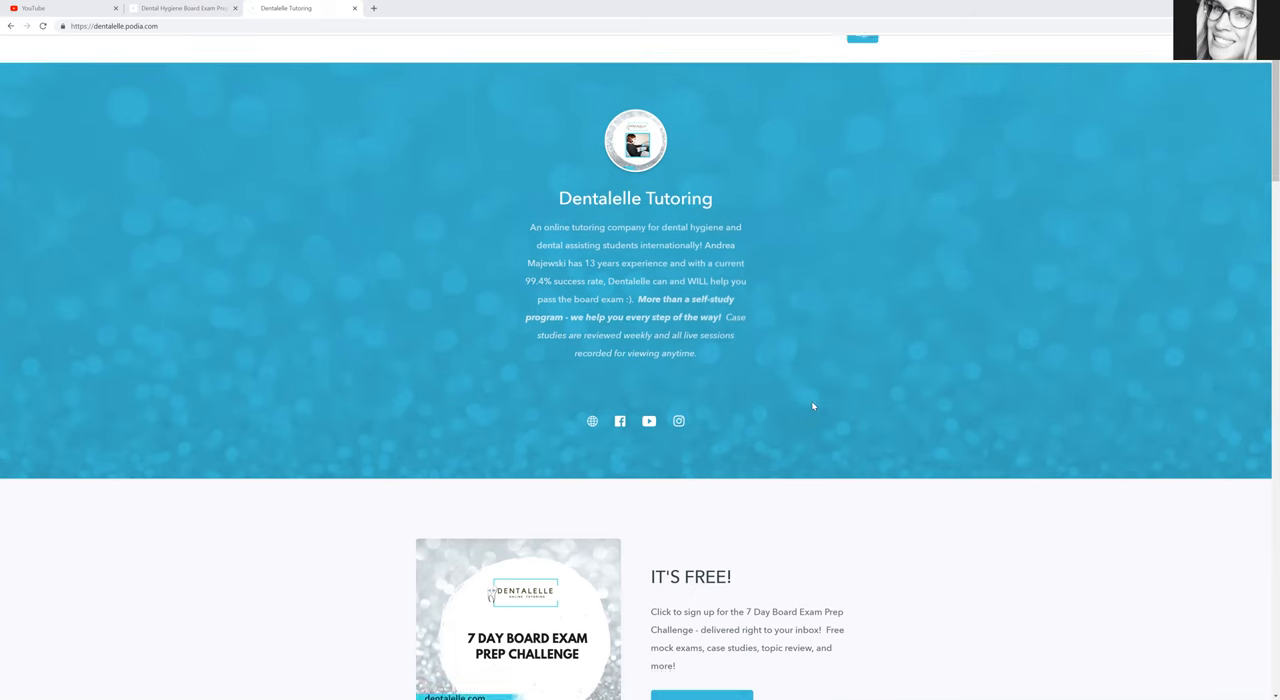
scroll(813, 406, "down", 1)
scroll(835, 429, "up", 1)
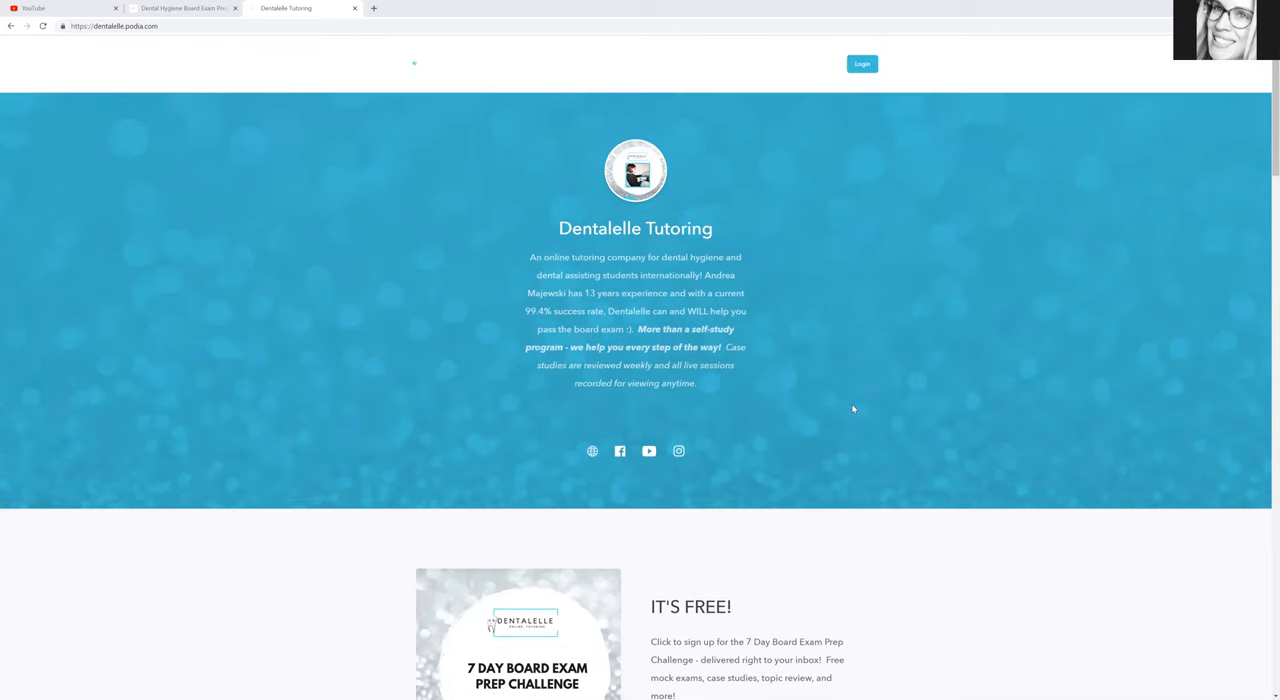
scroll(853, 409, "down", 1)
scroll(853, 409, "down", 1)
scroll(853, 409, "down", 1)
scroll(853, 409, "down", 1)
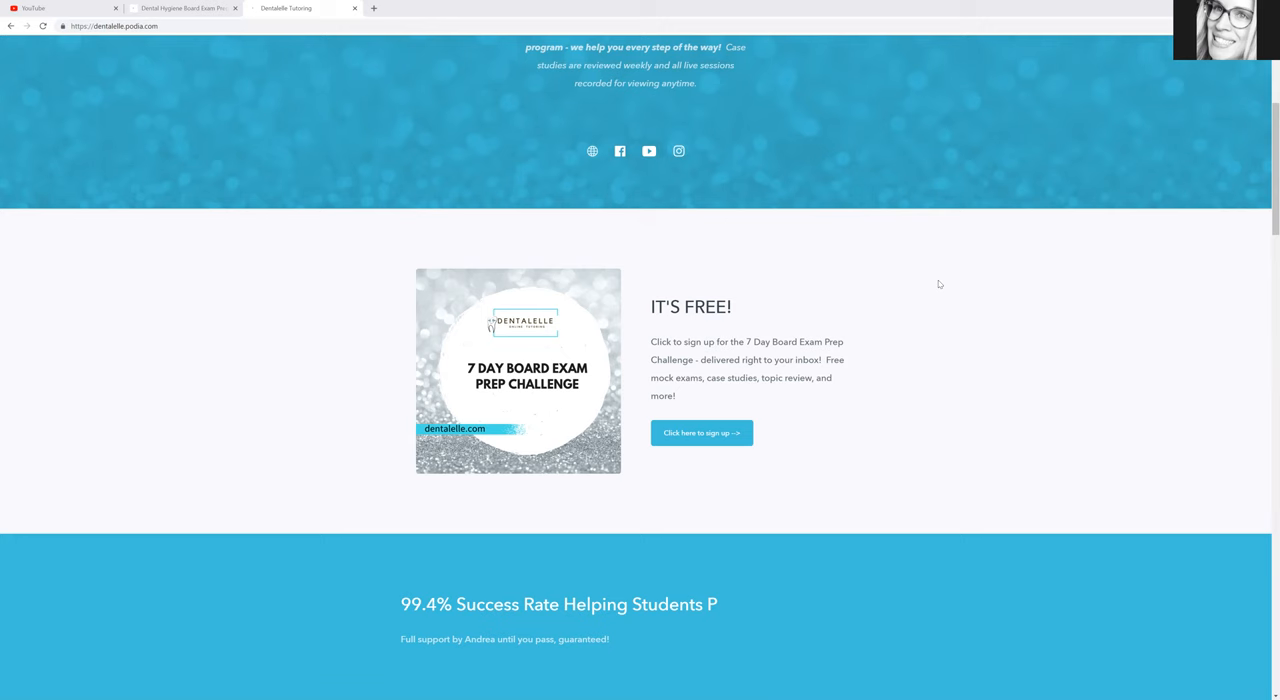
scroll(839, 268, "up", 3)
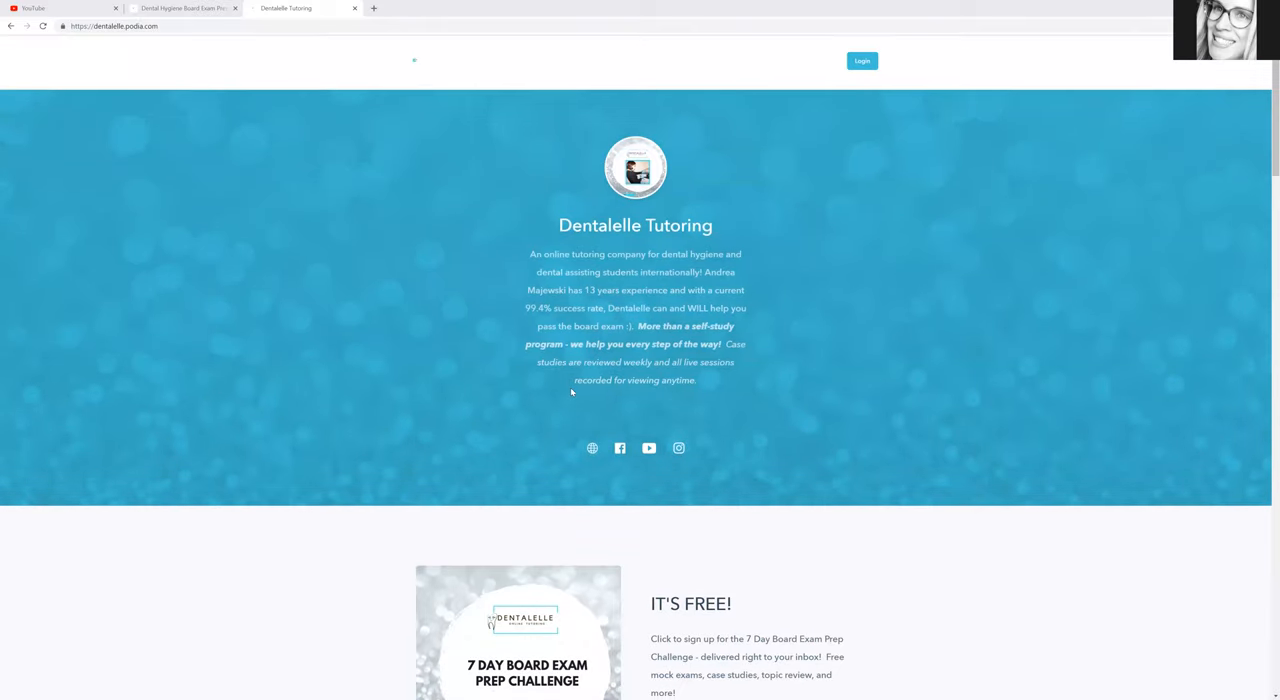
scroll(569, 387, "down", 2)
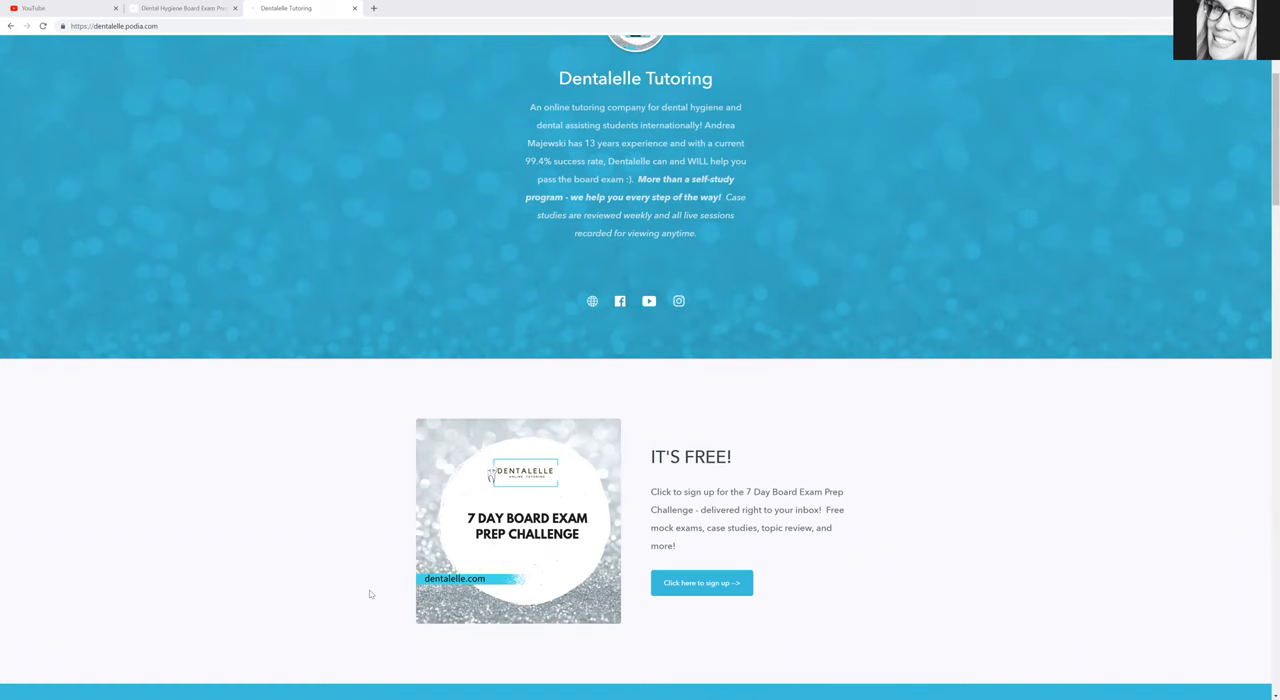
scroll(550, 234, "down", 1)
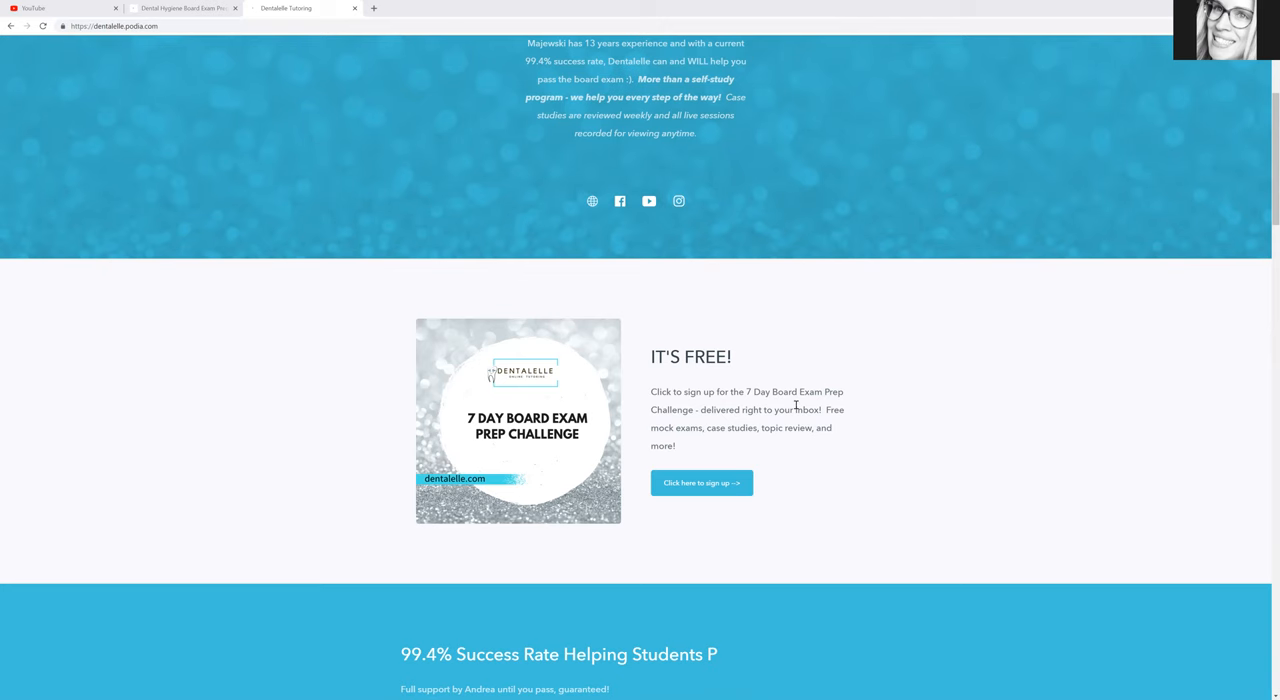
scroll(795, 405, "down", 1)
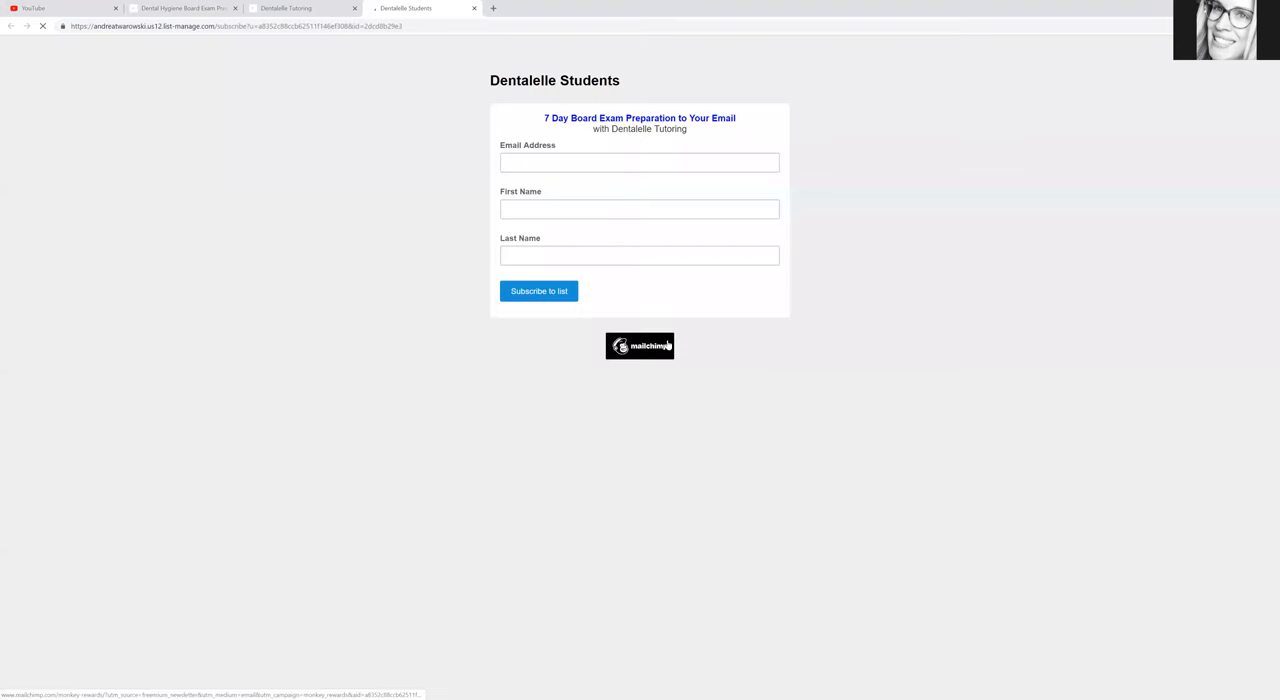
Step: Dismiss the email autofill on the Dentalelle Students sign-up form and close its tab
left_click(516, 162)
left_click(875, 179)
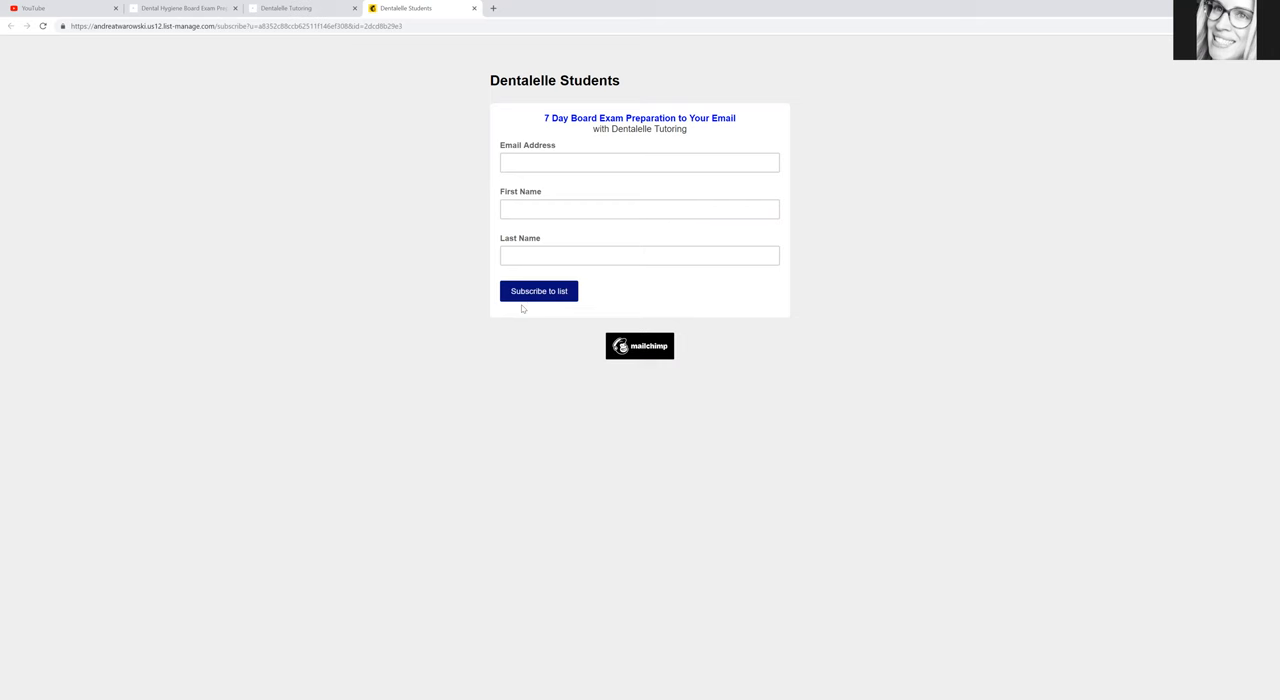
left_click(474, 8)
scroll(558, 237, "down", 2)
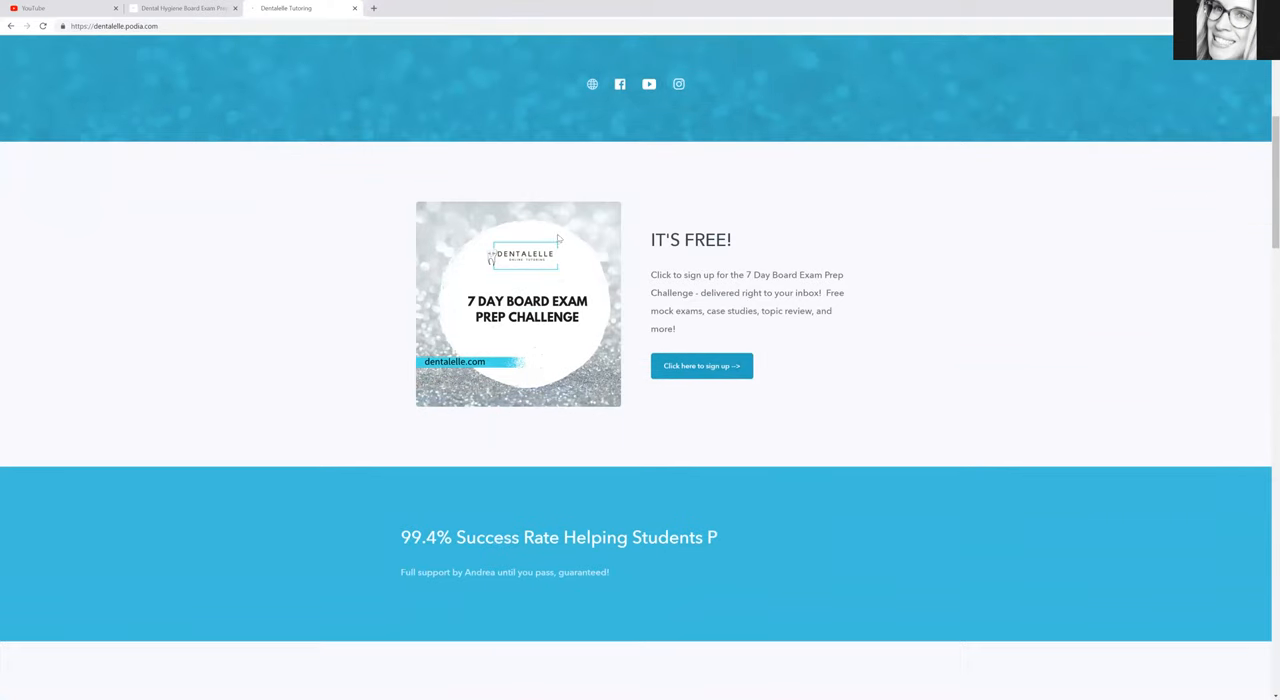
scroll(558, 237, "down", 2)
scroll(560, 230, "down", 2)
scroll(563, 223, "down", 2)
scroll(563, 223, "down", 1)
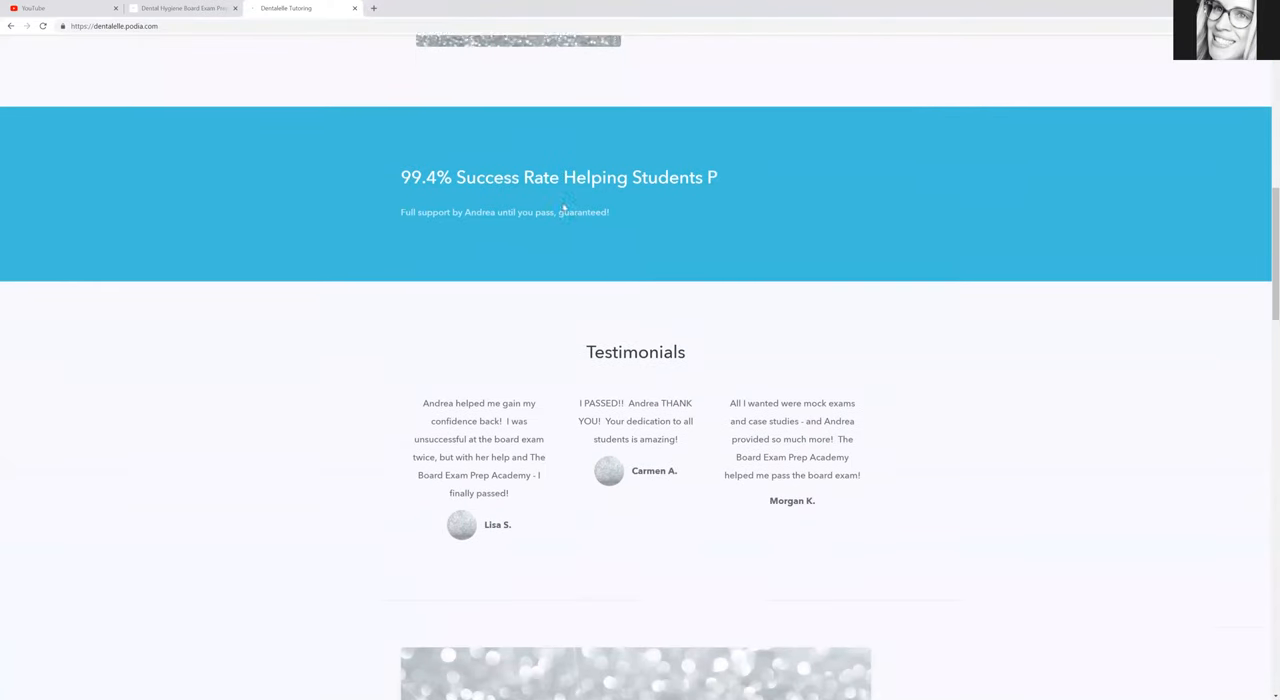
scroll(562, 210, "down", 1)
scroll(562, 202, "down", 3)
scroll(563, 207, "down", 2)
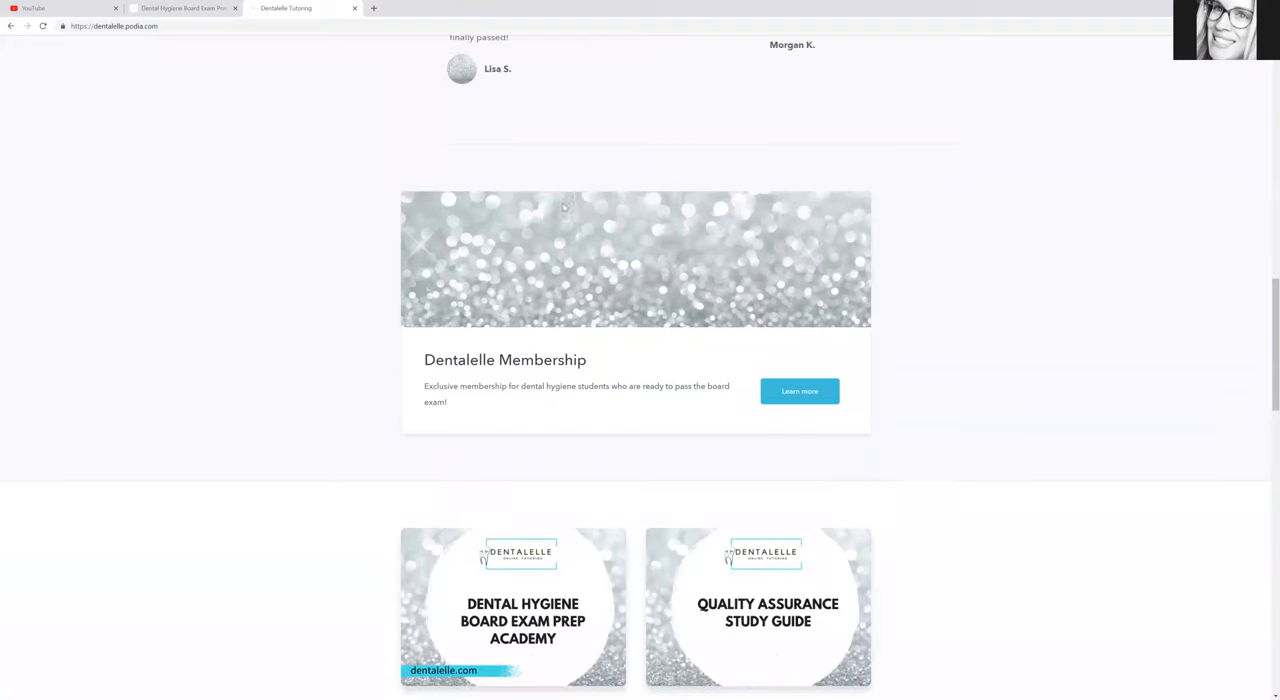
scroll(563, 207, "down", 1)
scroll(563, 207, "down", 2)
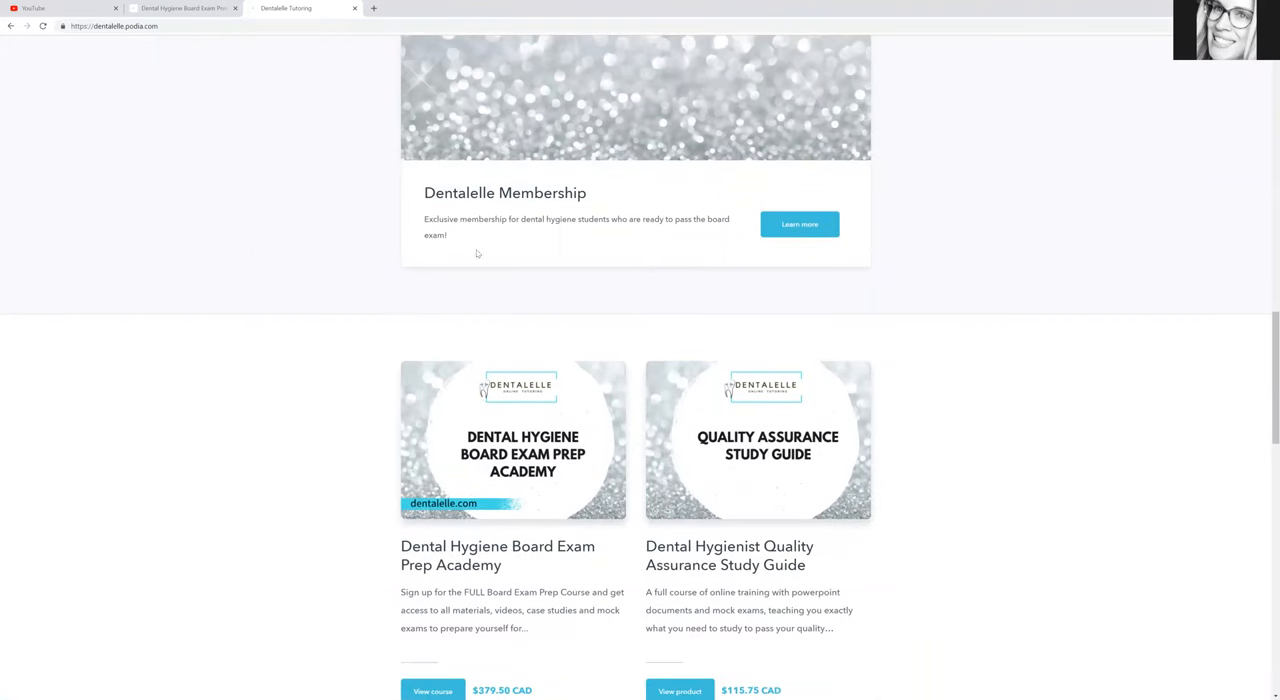
scroll(595, 93, "up", 2)
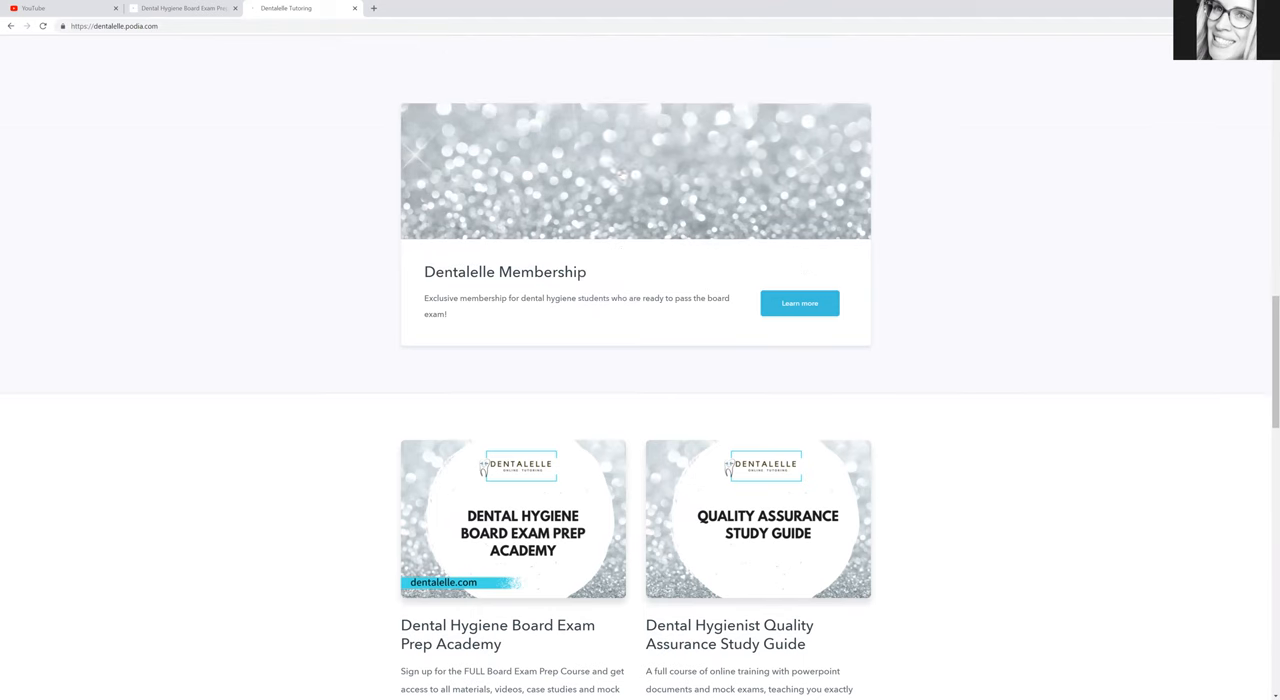
scroll(580, 200, "up", 1)
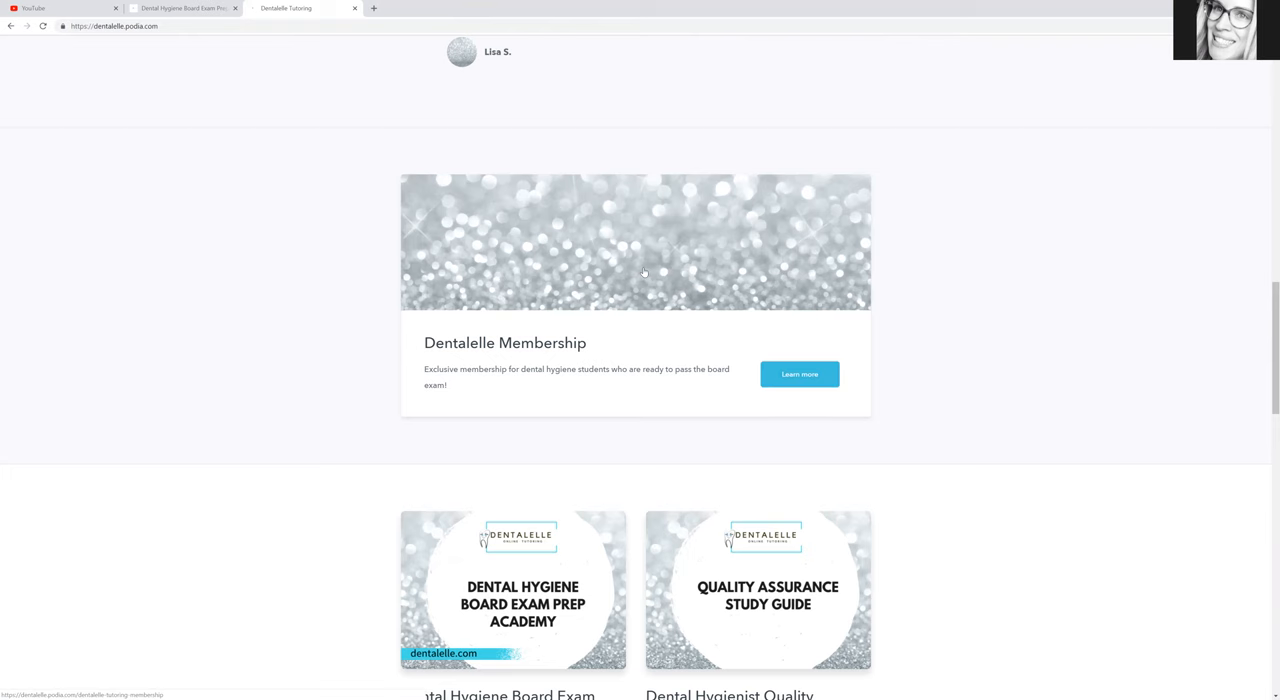
Step: Open the Dentalelle Membership page via its 'Learn more' card
left_click(799, 373)
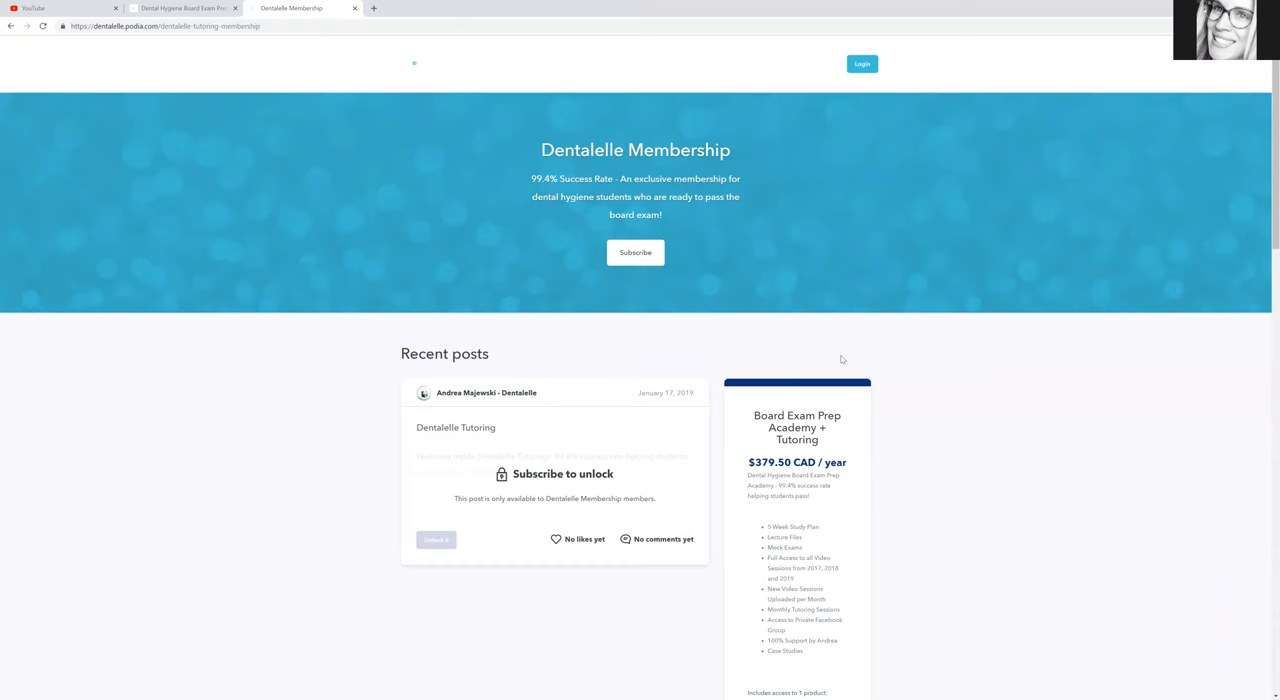
scroll(841, 358, "down", 1)
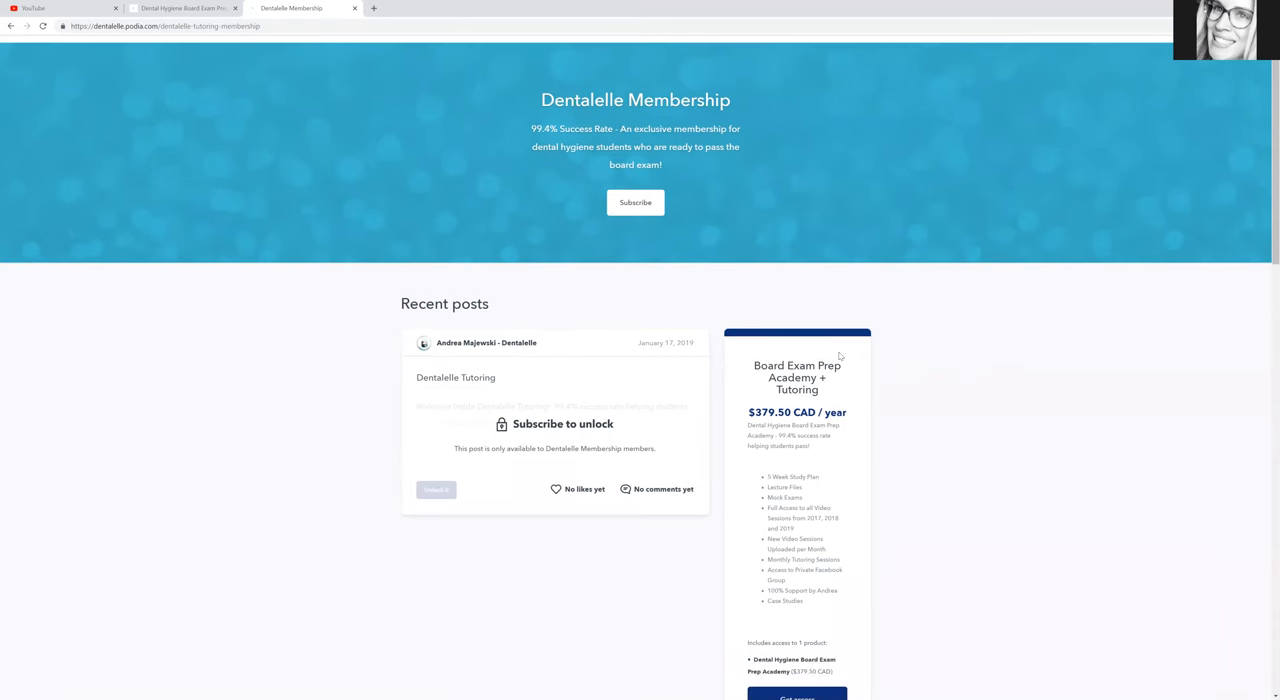
scroll(848, 330, "down", 1)
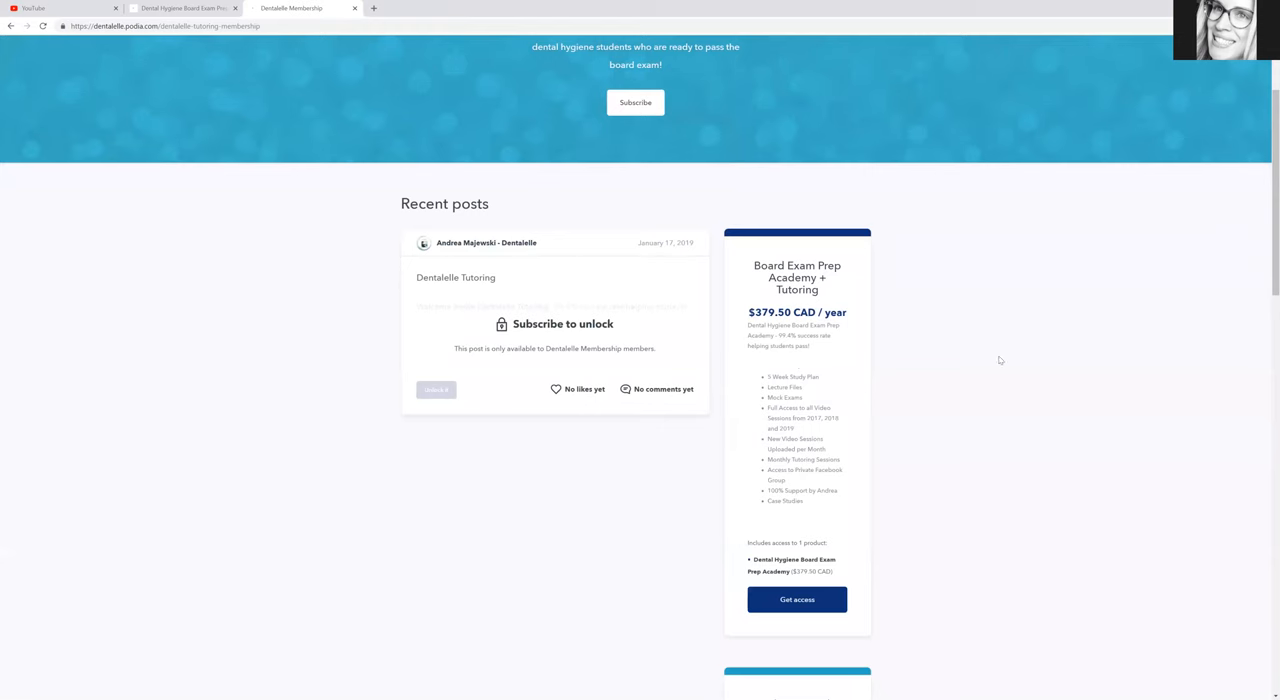
scroll(1097, 396, "up", 3)
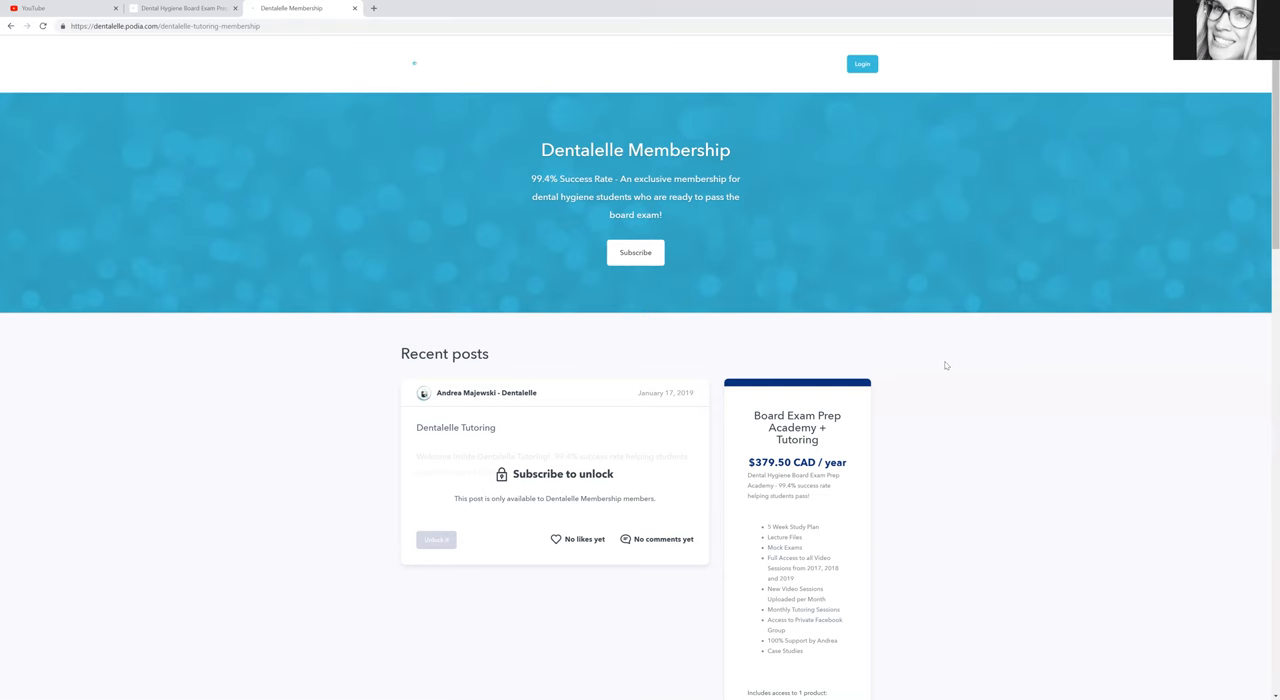
scroll(946, 365, "down", 3)
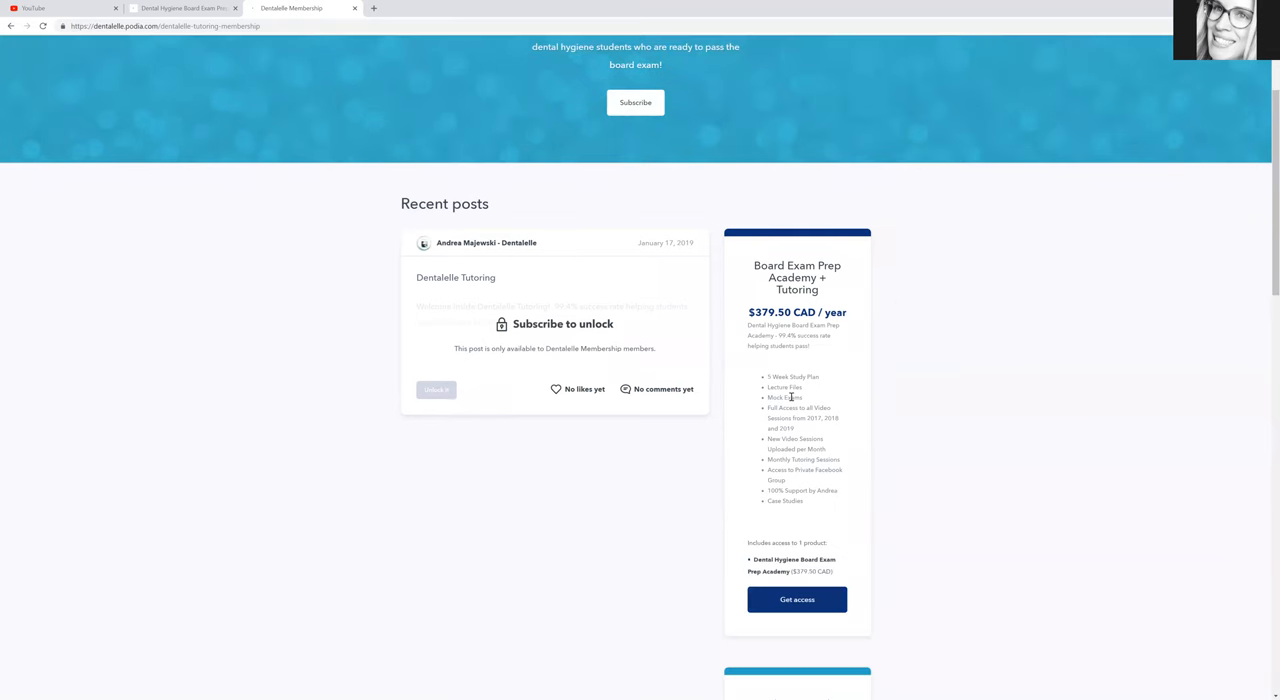
scroll(800, 400, "down", 3)
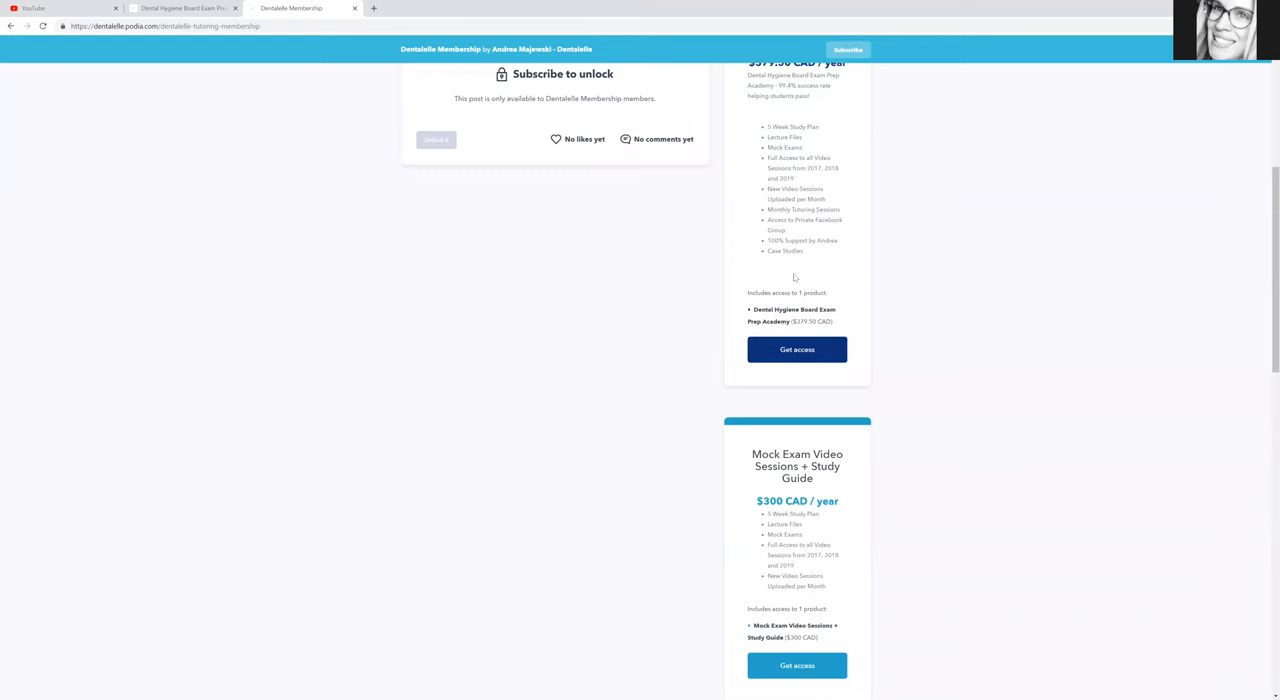
scroll(914, 229, "up", 2)
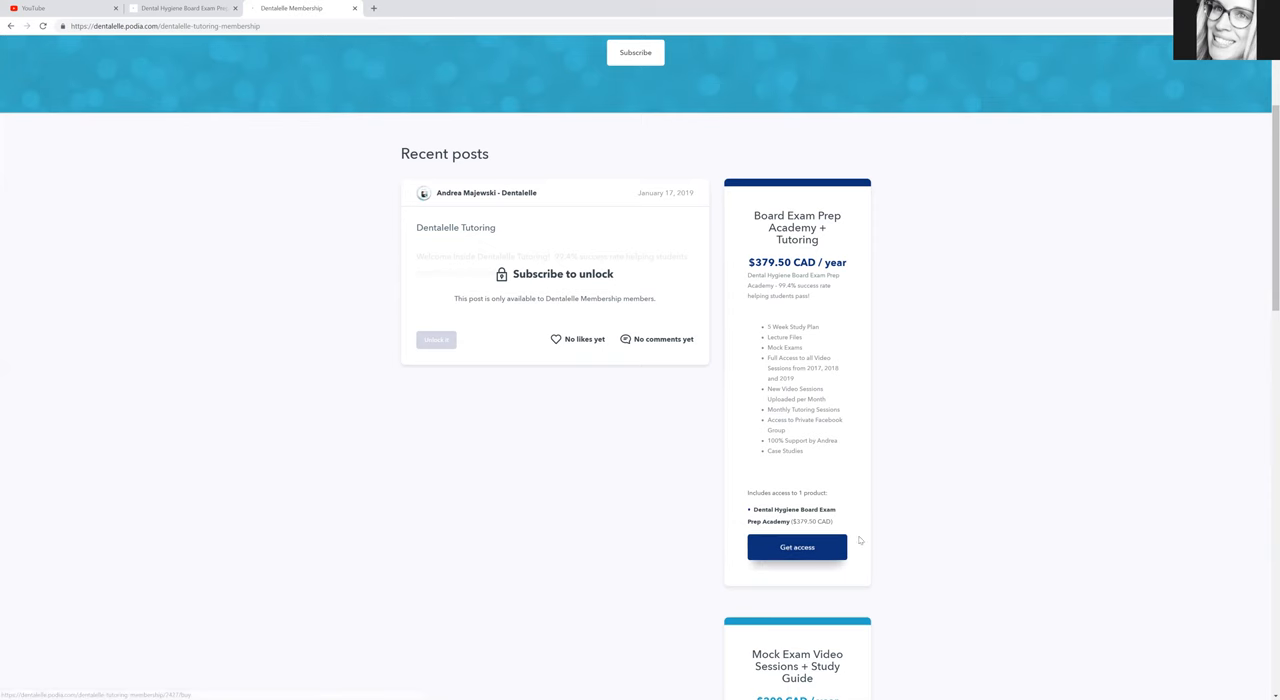
scroll(766, 505, "down", 1)
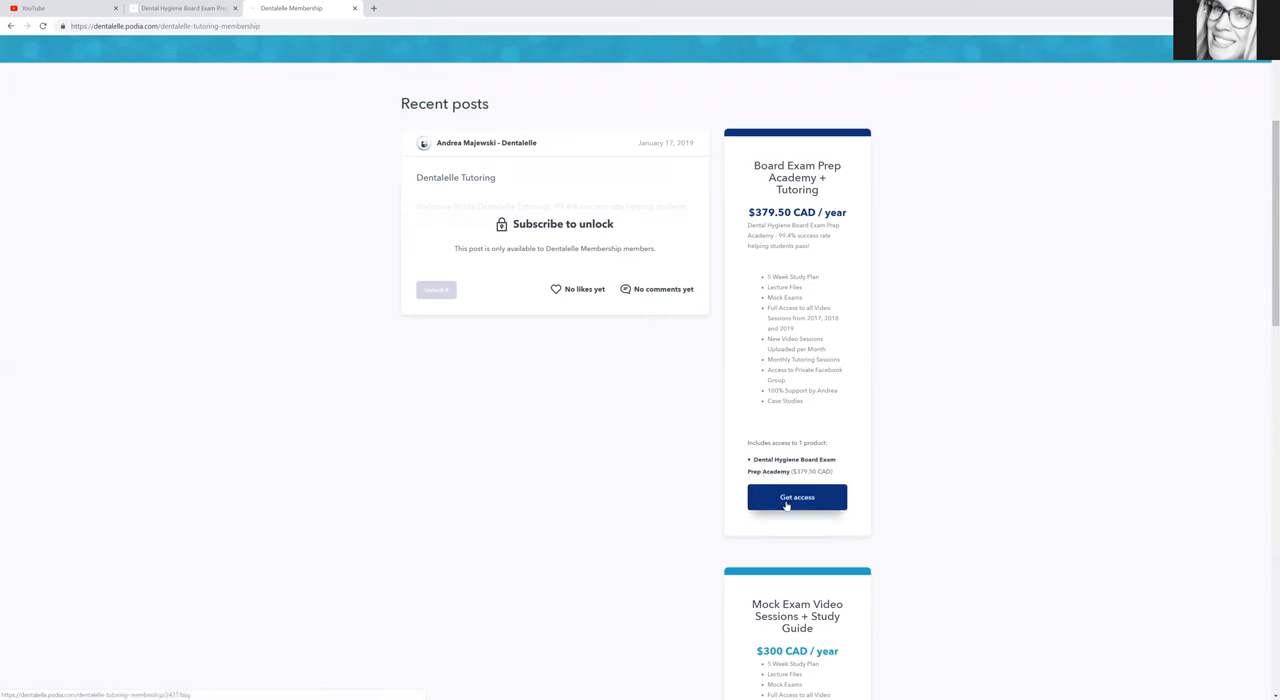
left_click(786, 505)
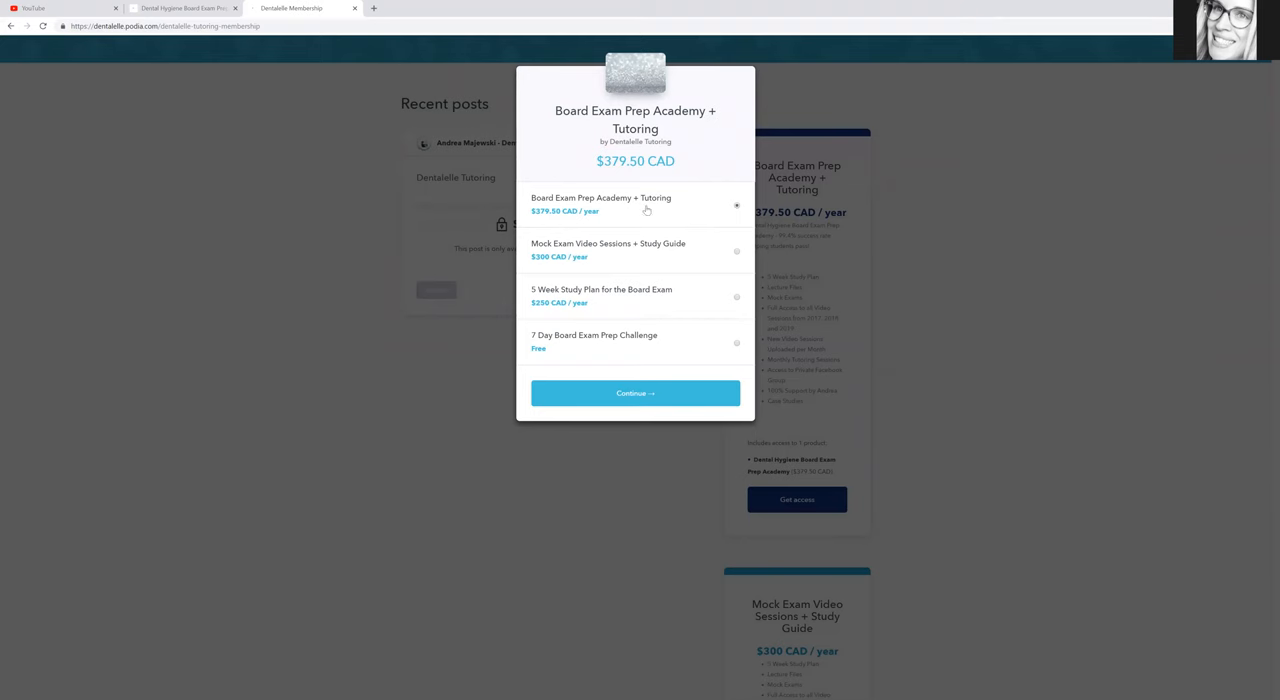
left_click(640, 393)
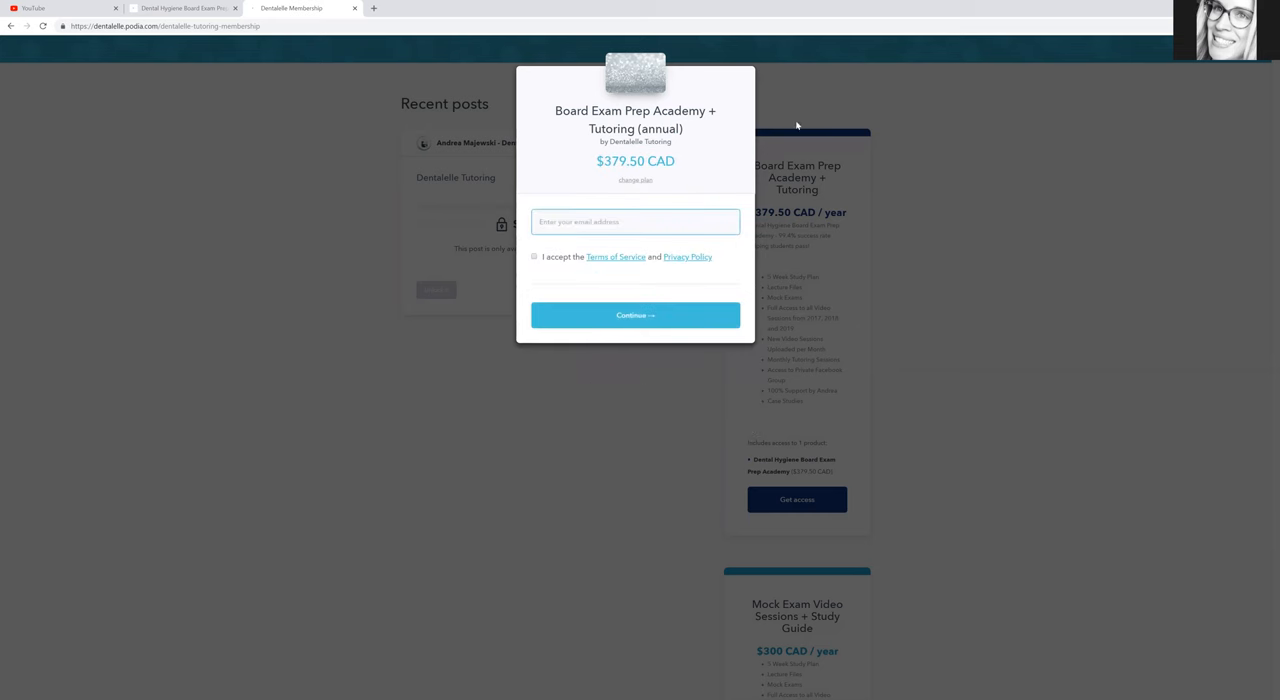
left_click(918, 203)
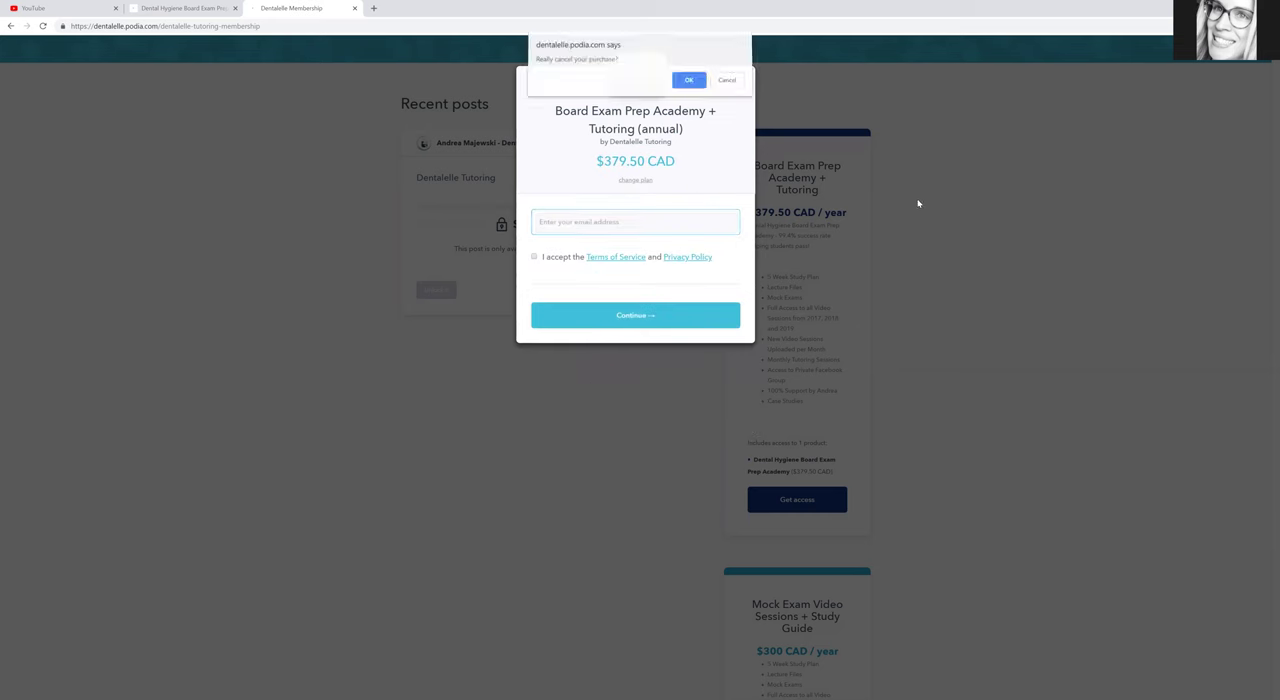
left_click(688, 82)
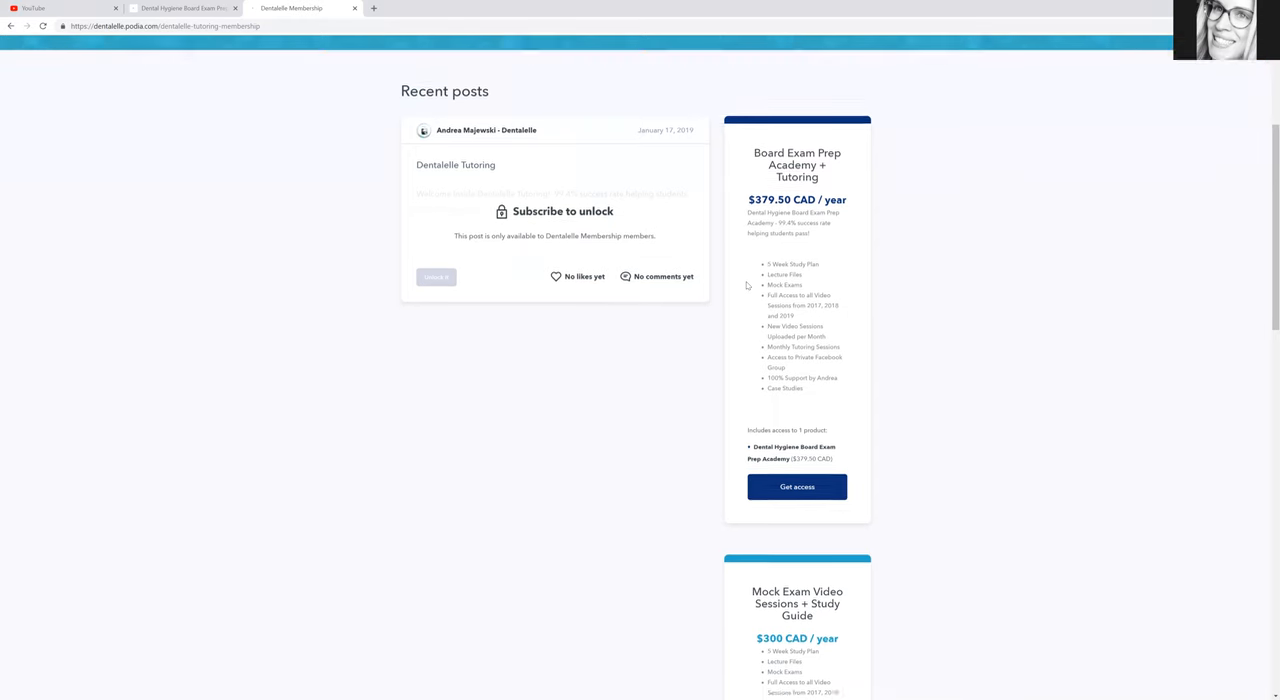
scroll(752, 278, "down", 3)
scroll(746, 286, "down", 3)
scroll(746, 286, "up", 3)
scroll(746, 286, "up", 3)
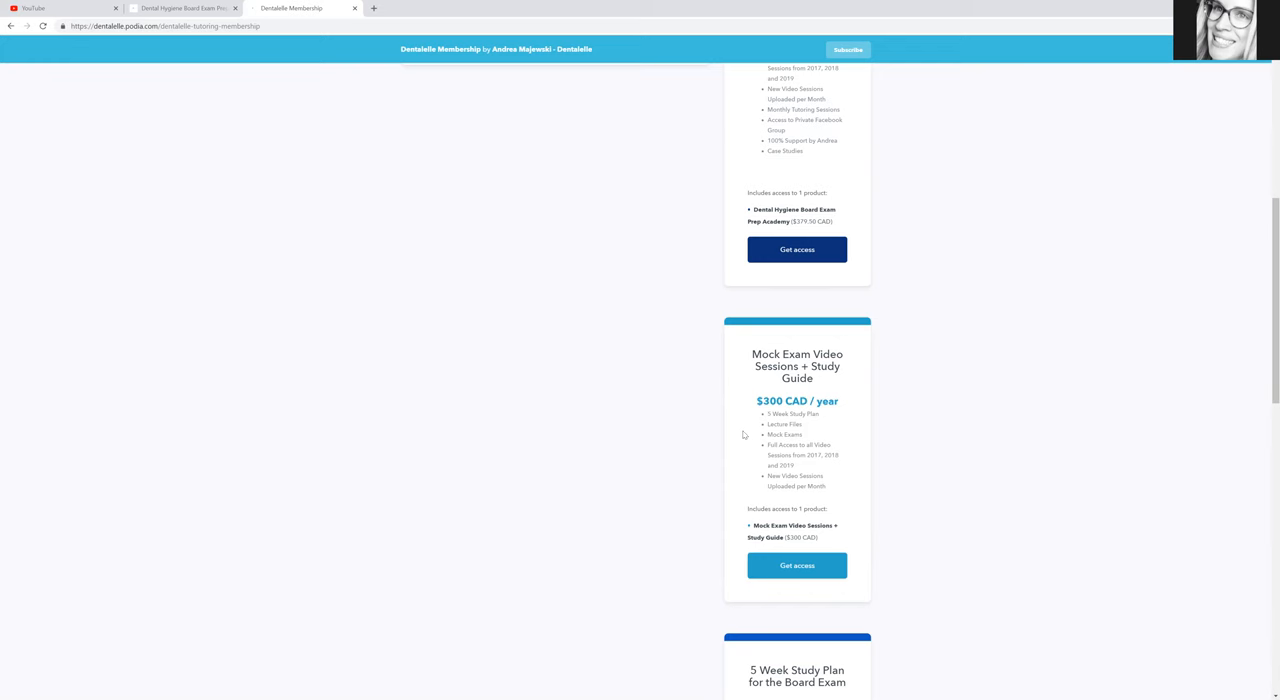
scroll(743, 434, "up", 3)
scroll(743, 434, "up", 2)
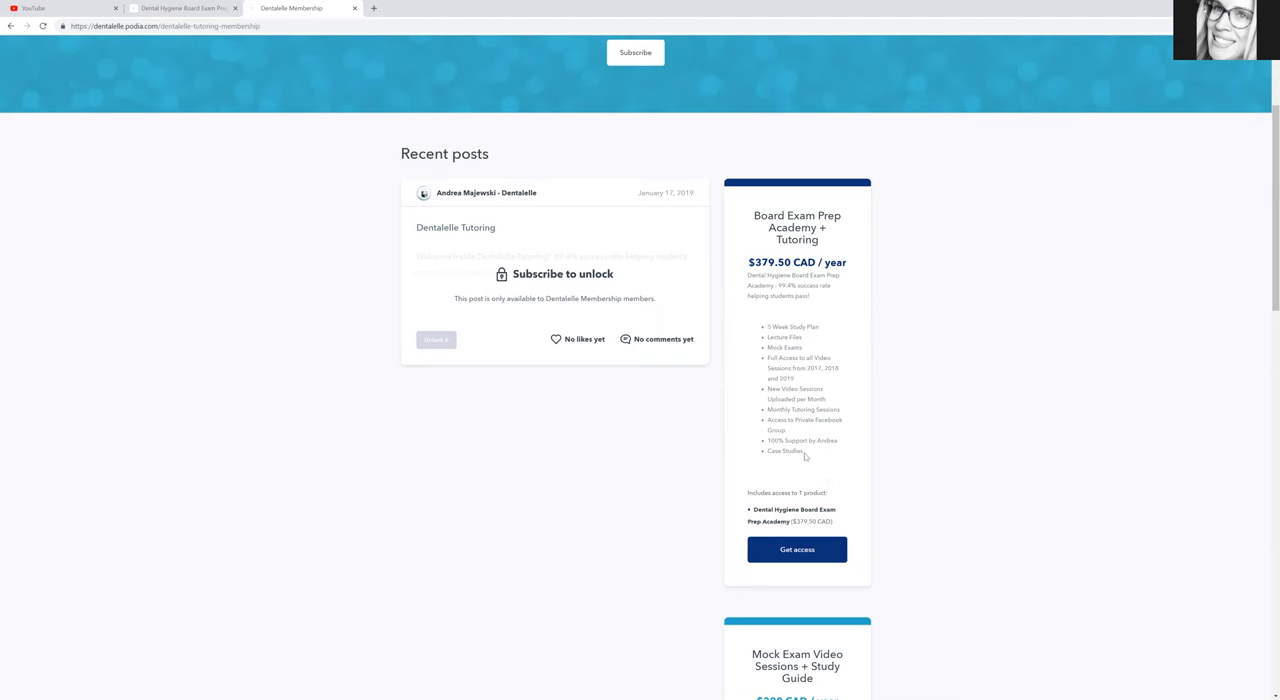
scroll(805, 455, "down", 2)
scroll(805, 455, "down", 2)
scroll(805, 453, "down", 1)
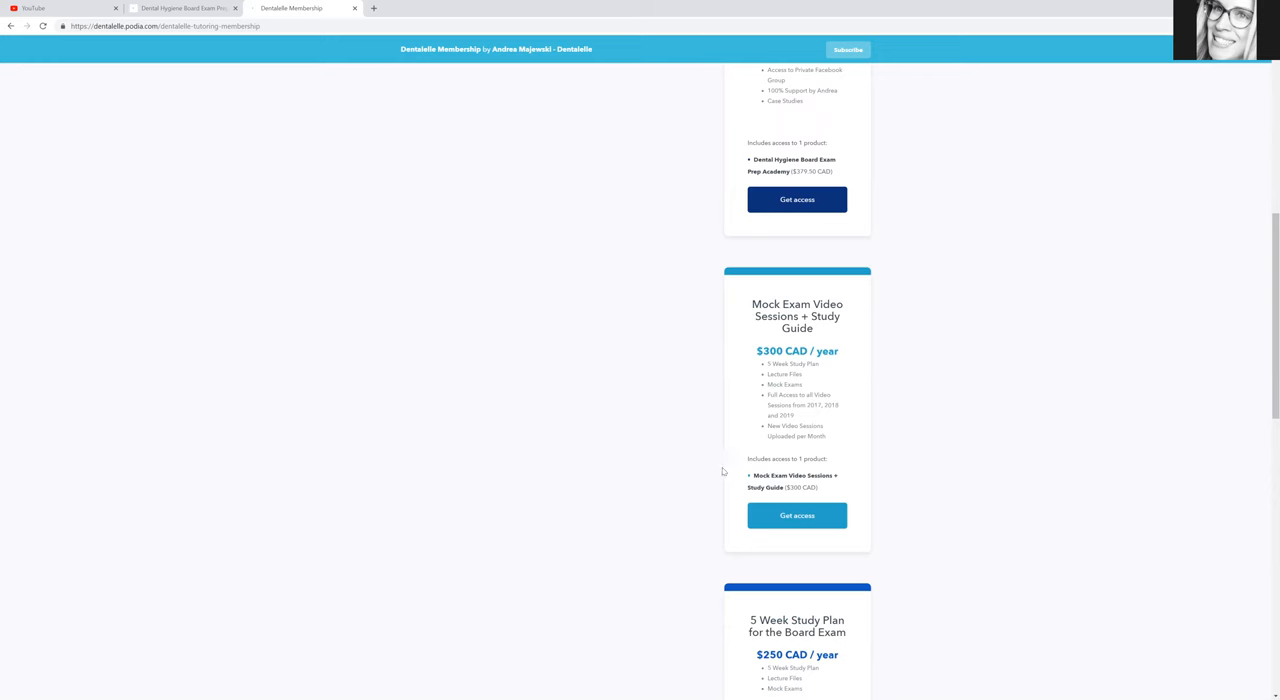
scroll(723, 471, "up", 5)
scroll(723, 471, "up", 2)
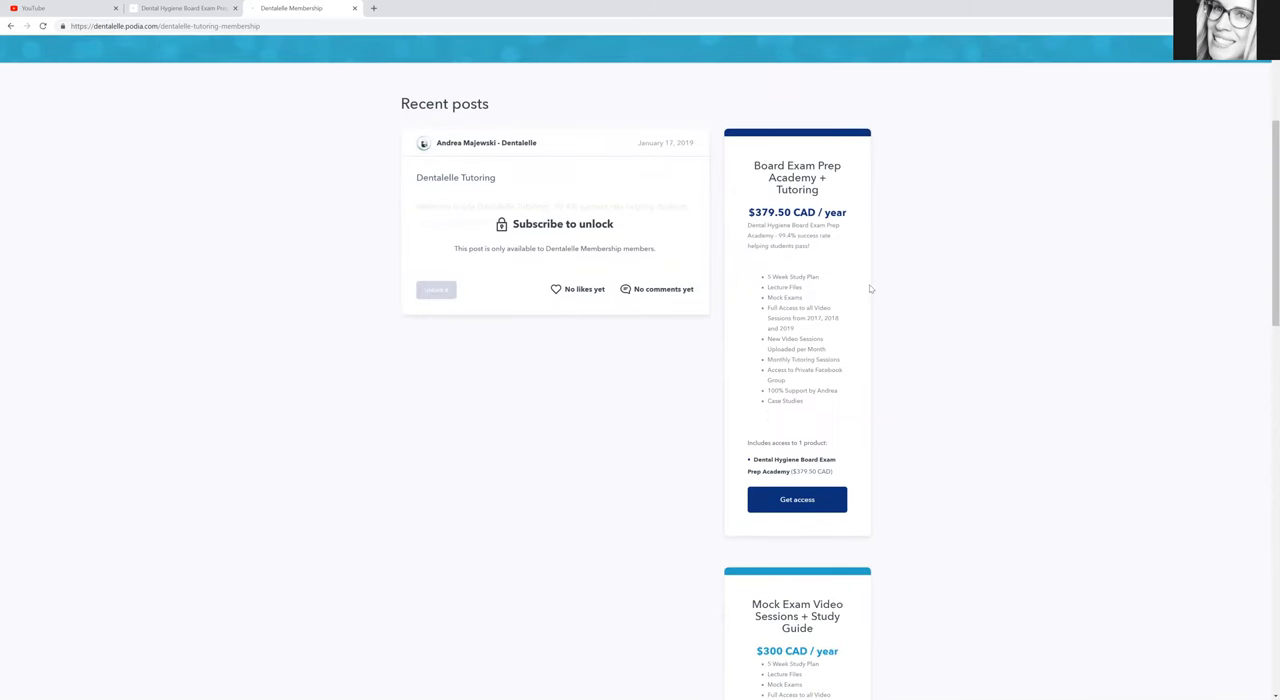
scroll(870, 289, "down", 3)
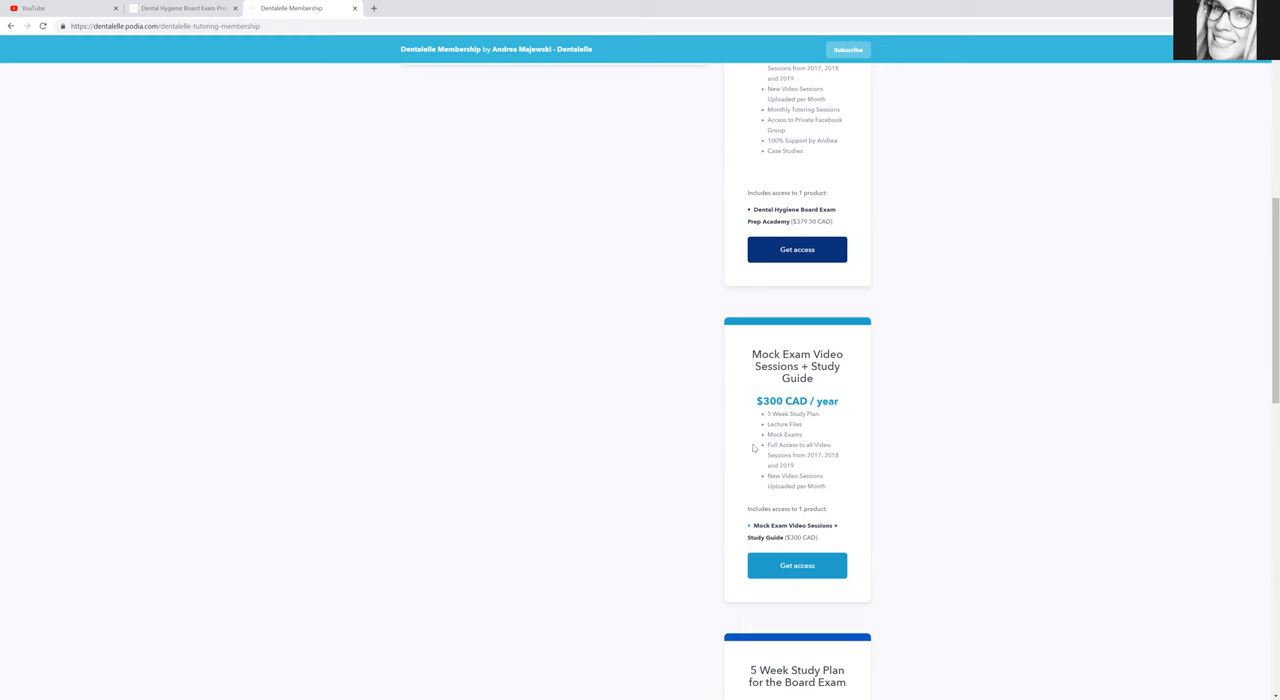
scroll(755, 447, "up", 2)
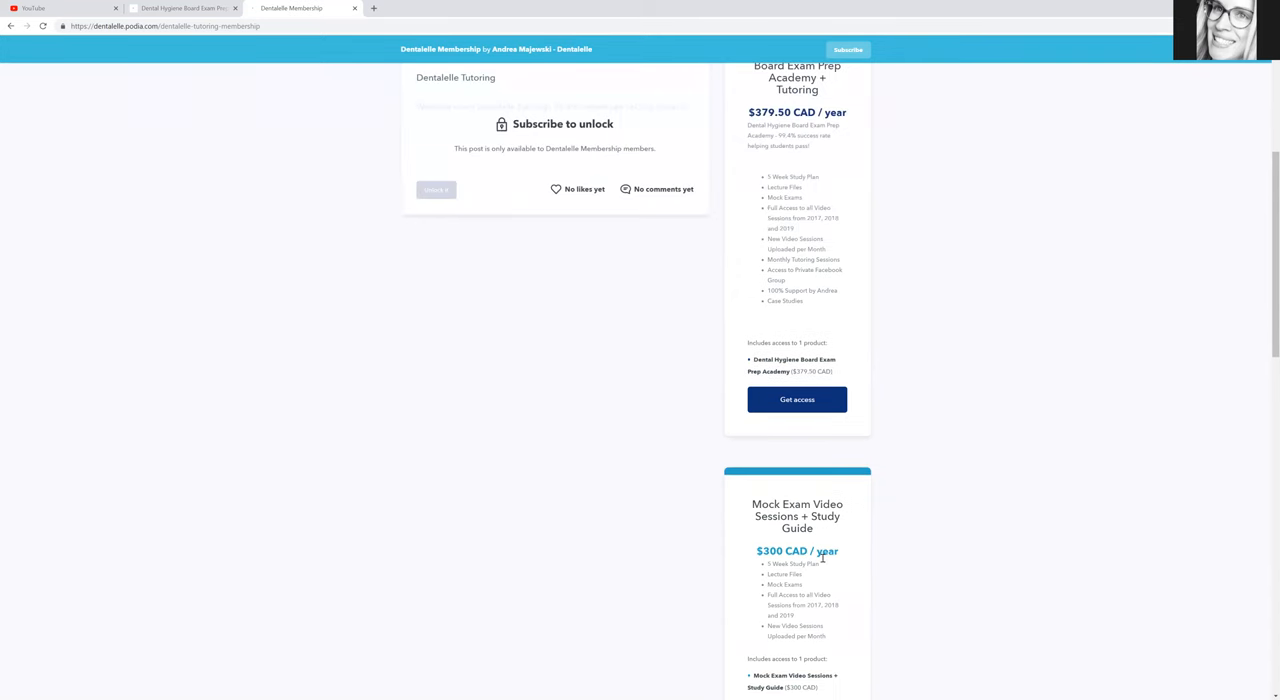
scroll(826, 559, "down", 1)
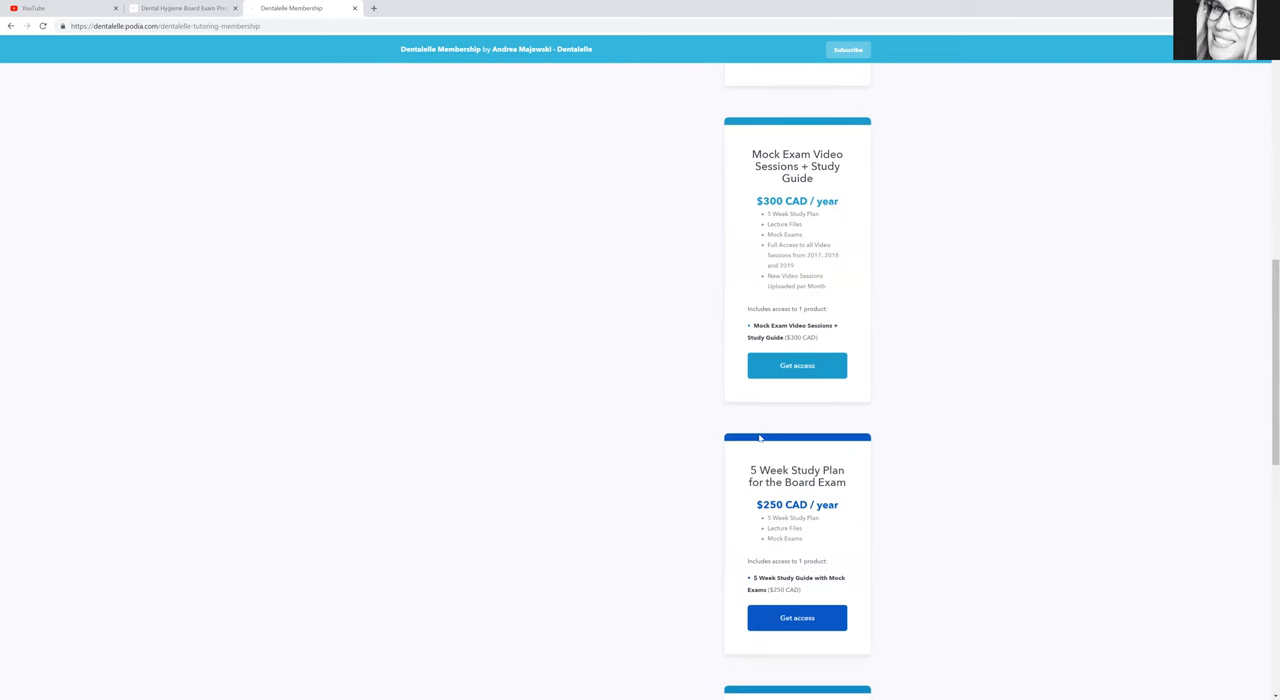
scroll(768, 428, "down", 1)
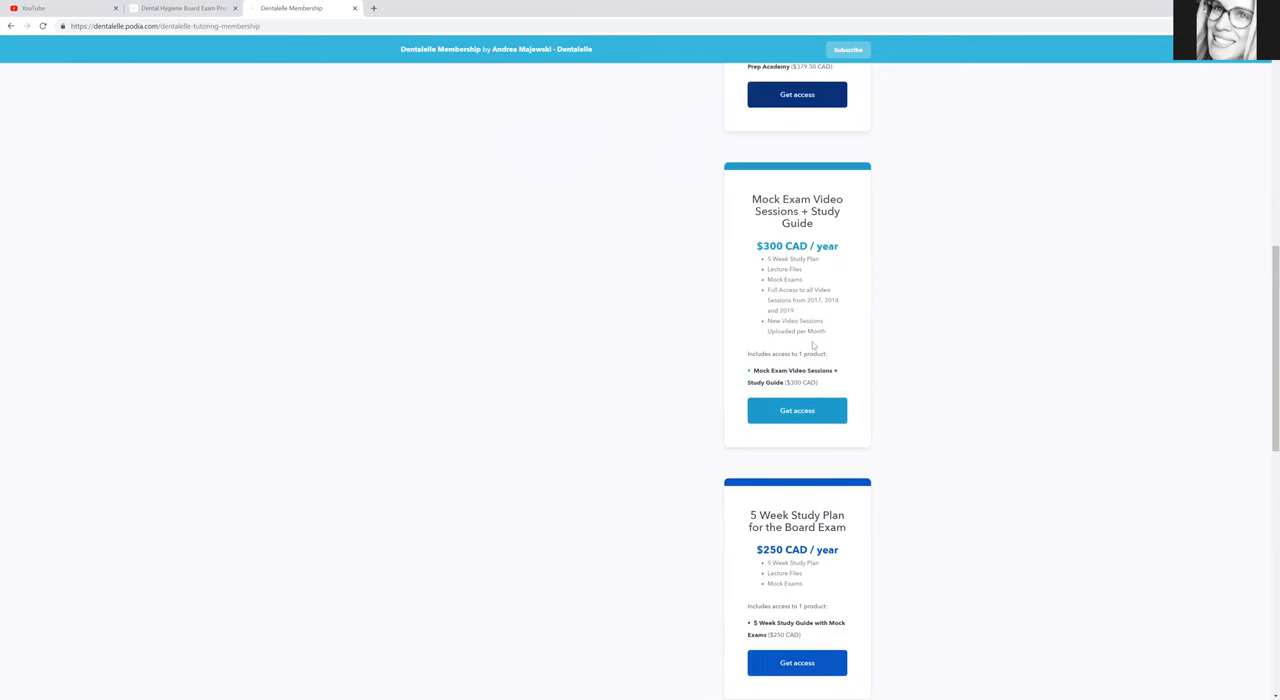
scroll(770, 200, "up", 3)
scroll(773, 174, "up", 3)
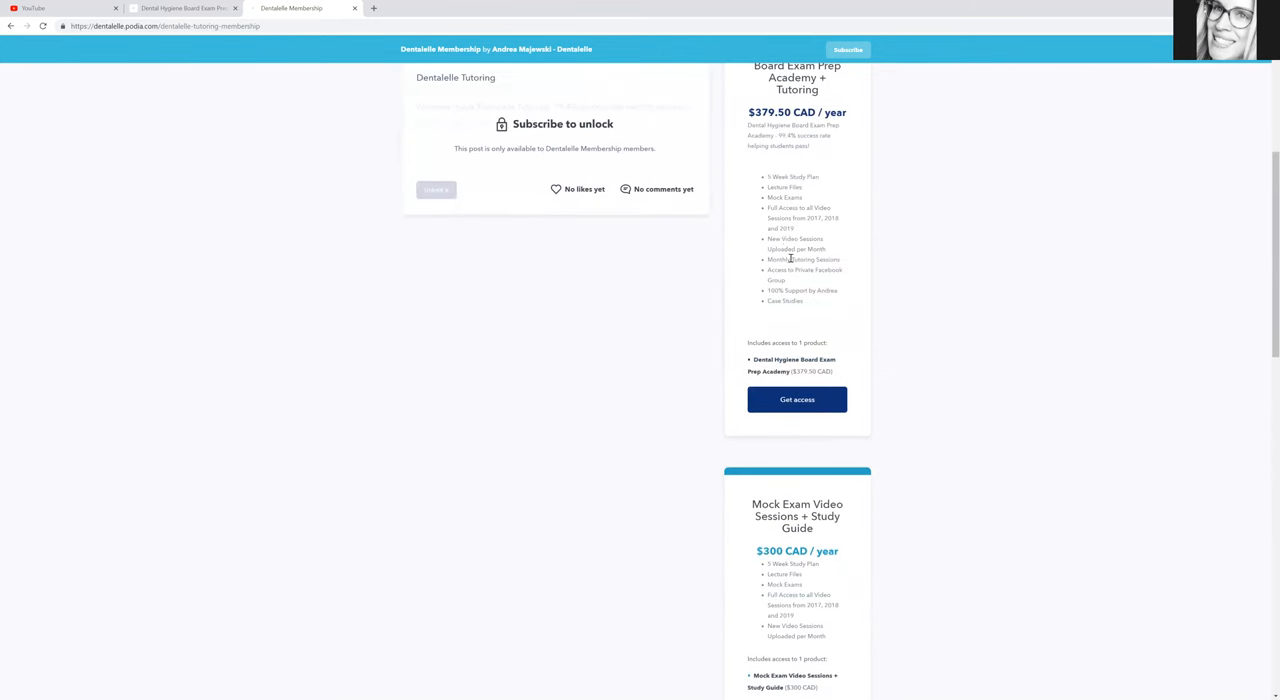
scroll(770, 340, "up", 3)
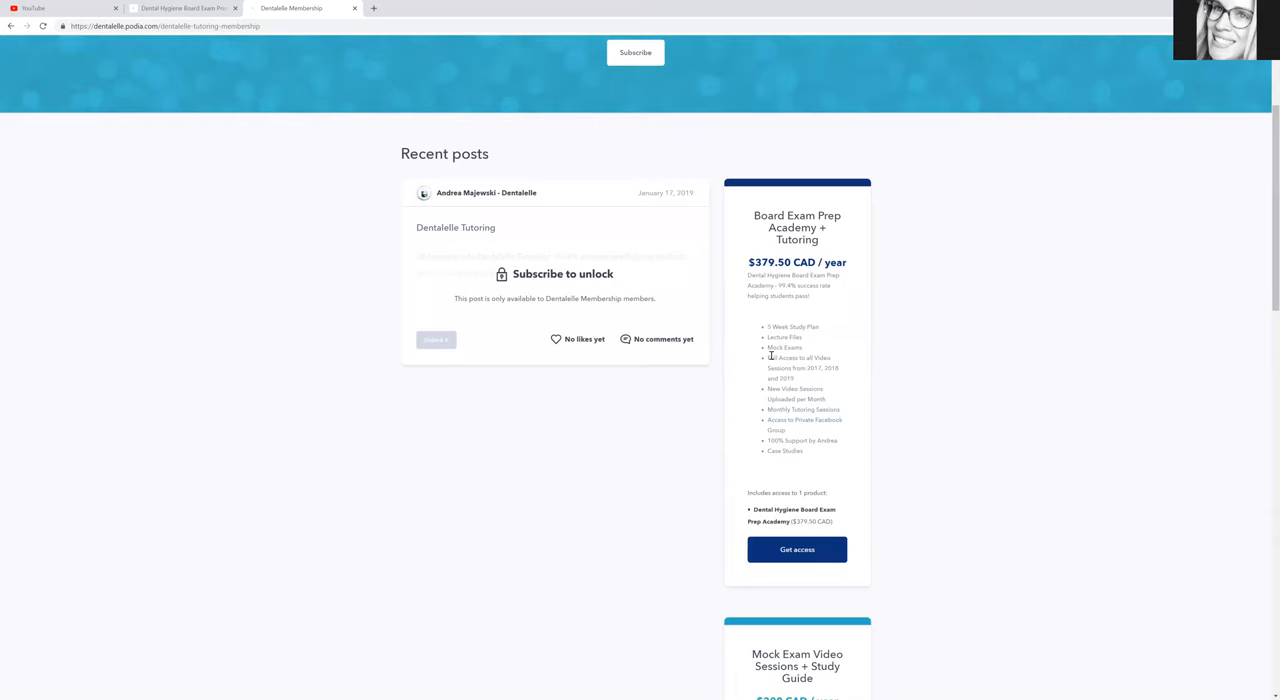
scroll(772, 355, "down", 2)
scroll(772, 355, "down", 4)
scroll(776, 390, "down", 2)
scroll(830, 420, "down", 2)
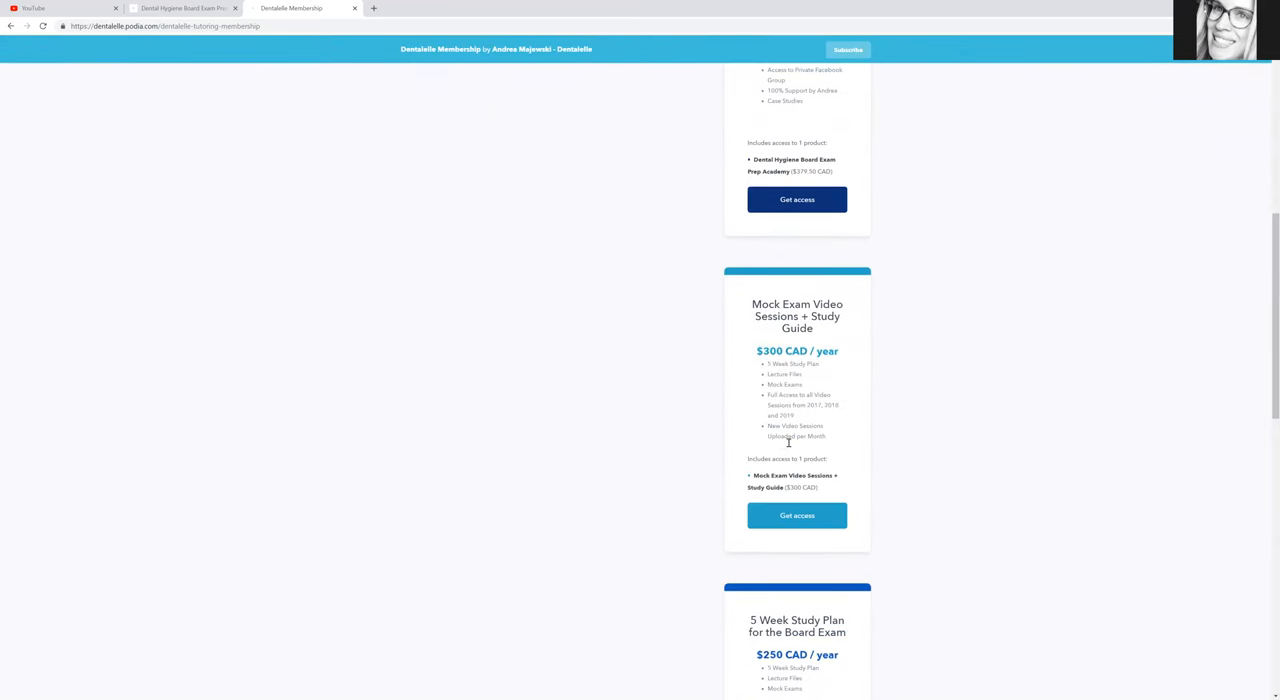
scroll(784, 445, "up", 5)
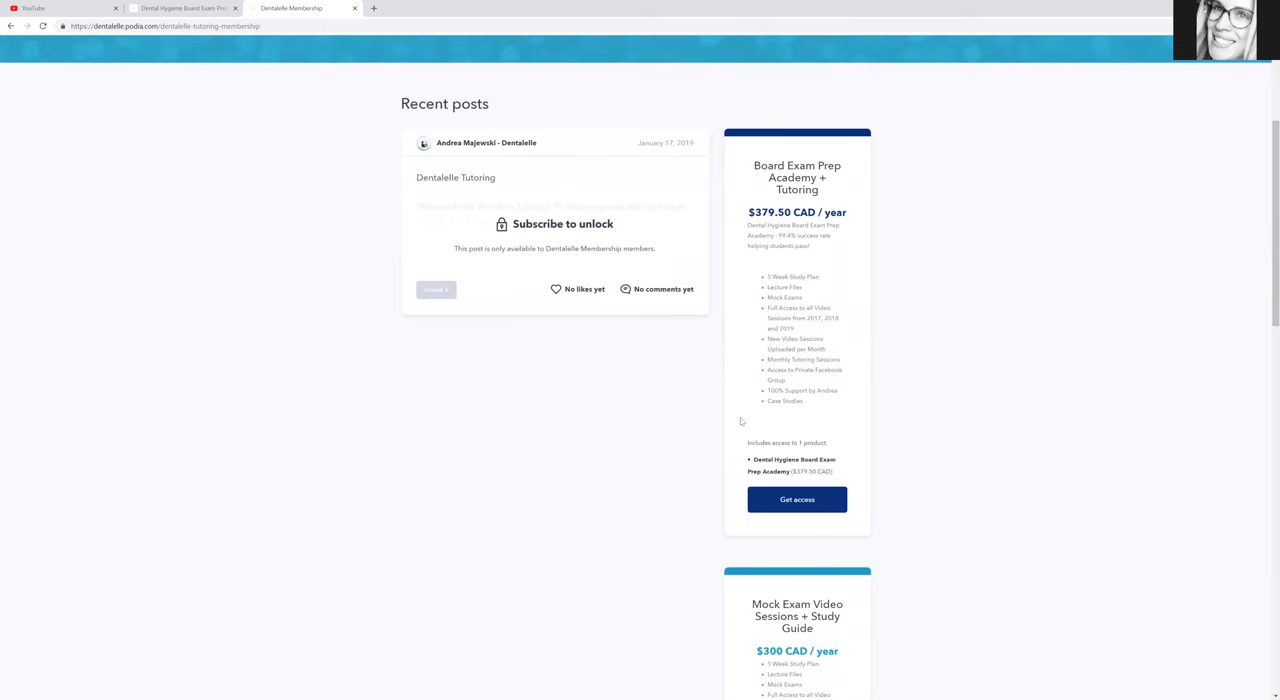
scroll(836, 265, "down", 2)
scroll(830, 340, "down", 2)
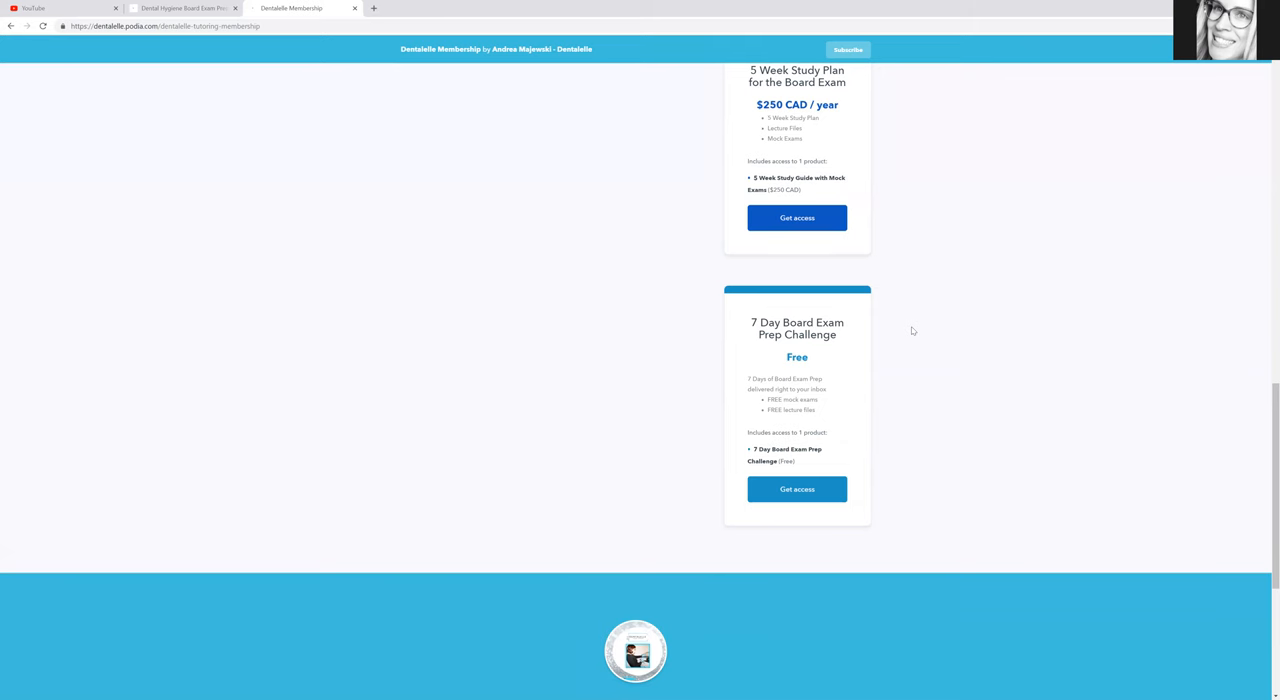
scroll(912, 331, "up", 5)
scroll(912, 331, "up", 5)
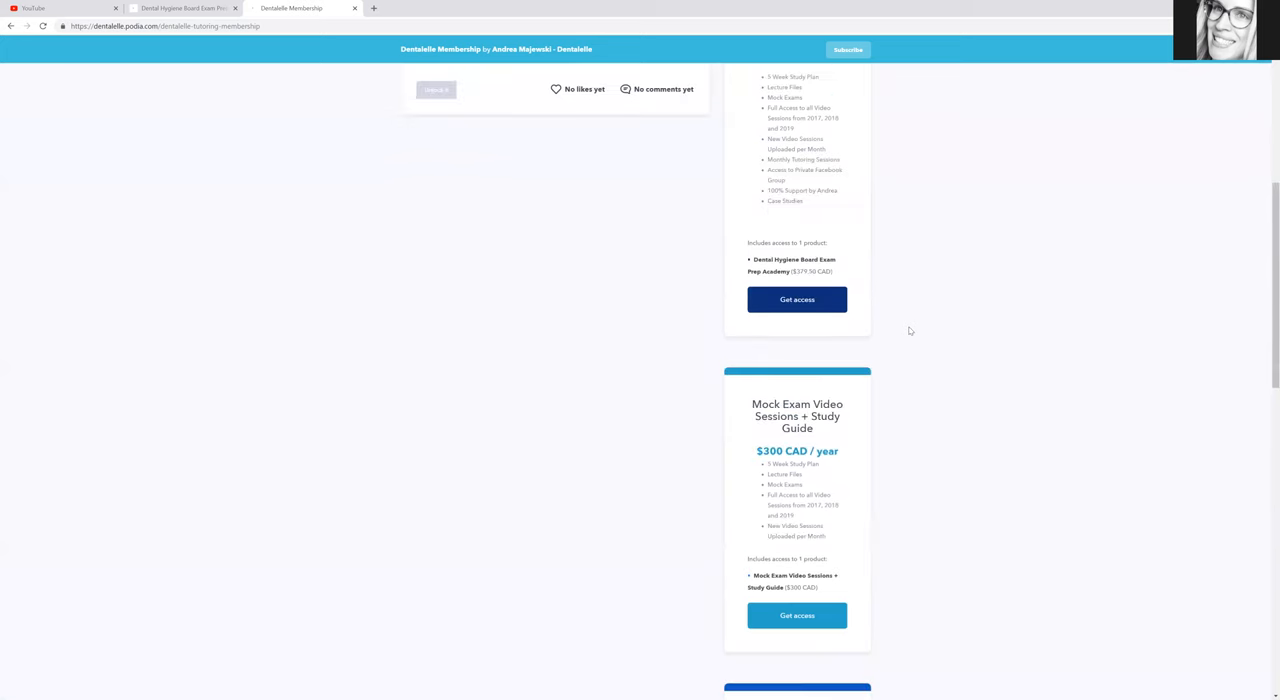
scroll(912, 331, "up", 5)
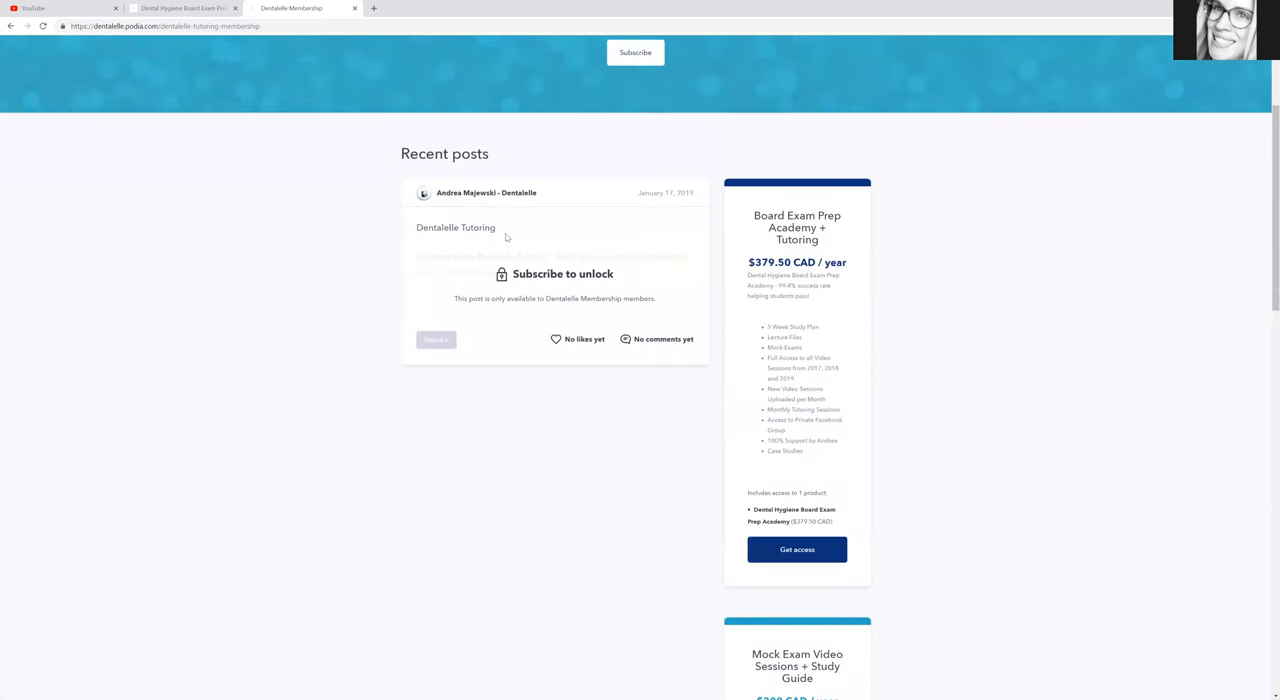
scroll(503, 234, "down", 3)
scroll(503, 234, "up", 8)
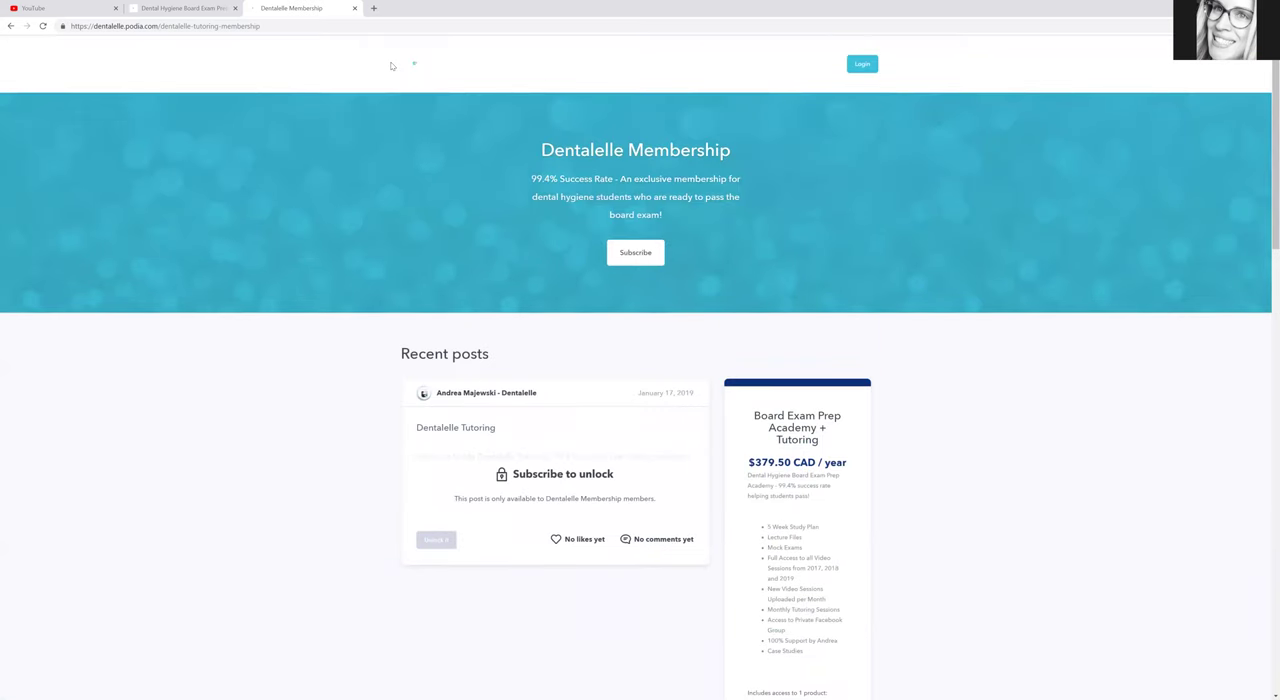
Step: Switch to the Dental Hygiene Board Exam Prep browser tab
left_click(208, 9)
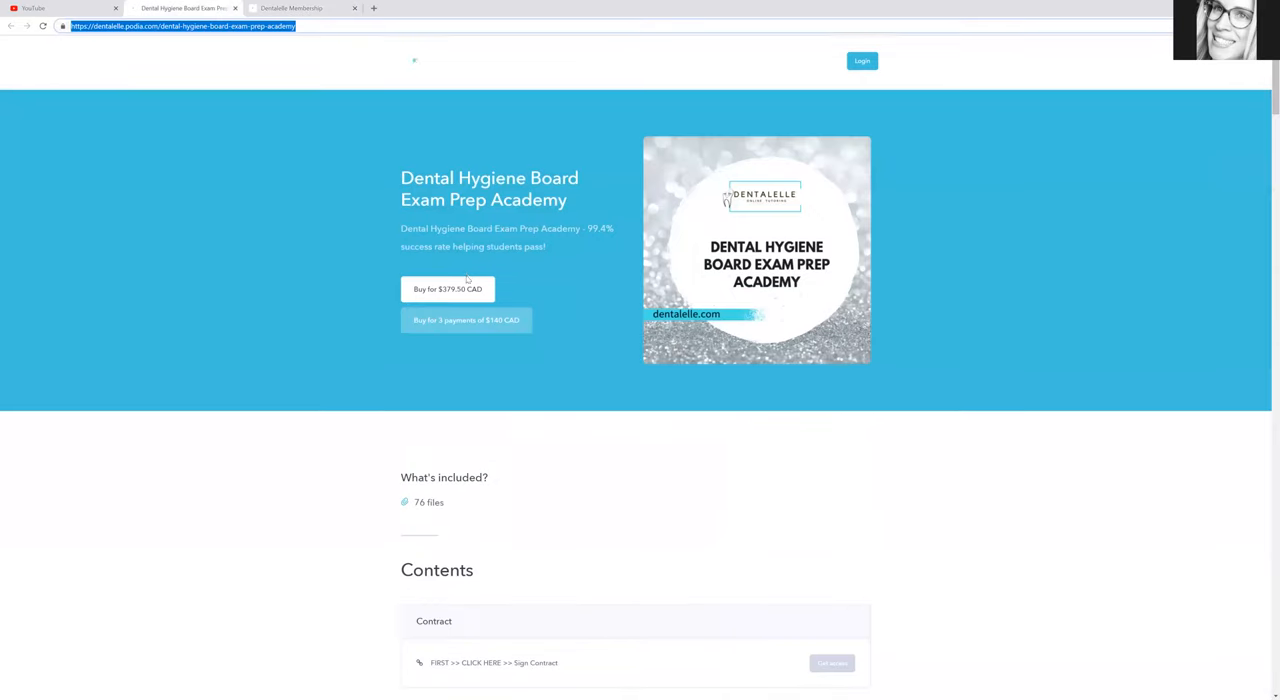
scroll(460, 260, "down", 3)
scroll(460, 260, "up", 3)
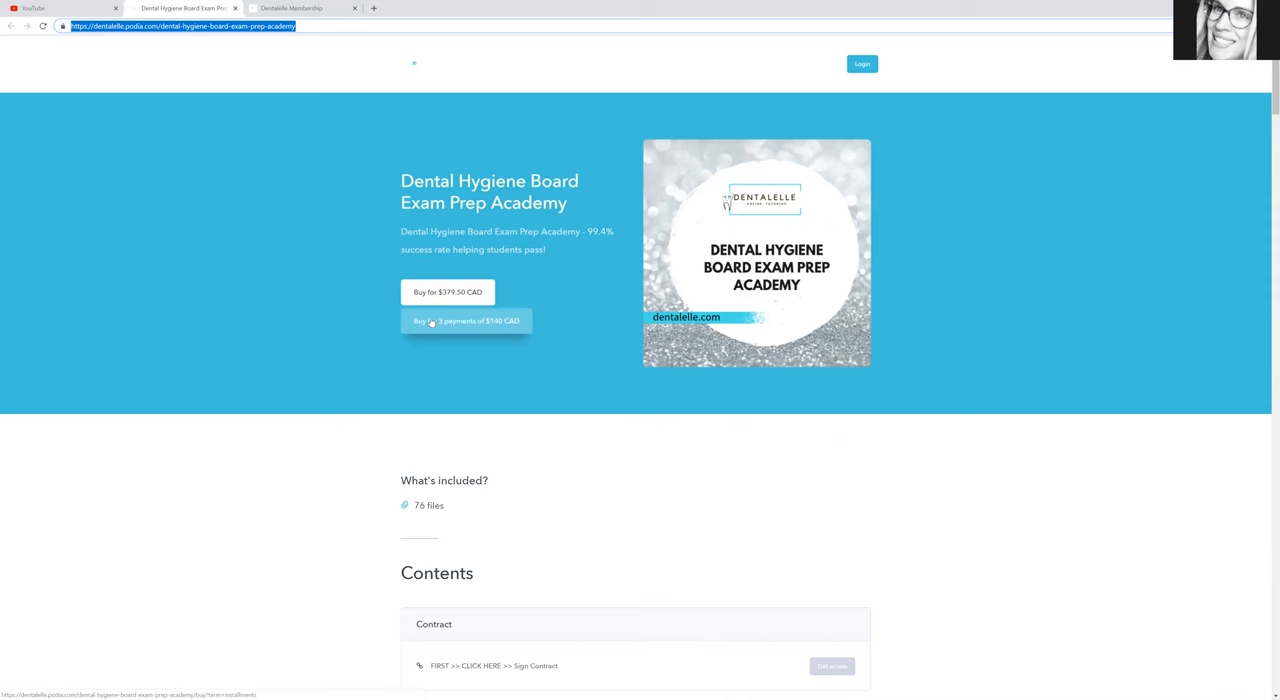
scroll(432, 322, "down", 1)
scroll(440, 322, "down", 3)
scroll(450, 320, "up", 4)
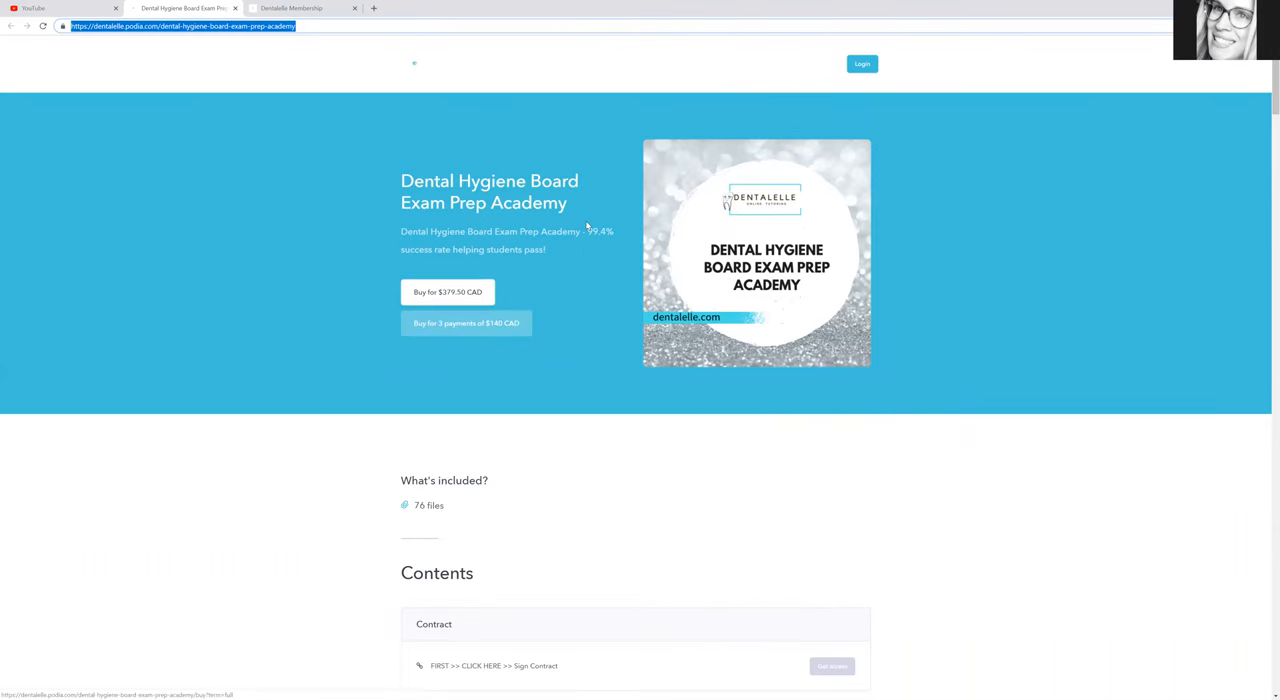
scroll(468, 328, "down", 1)
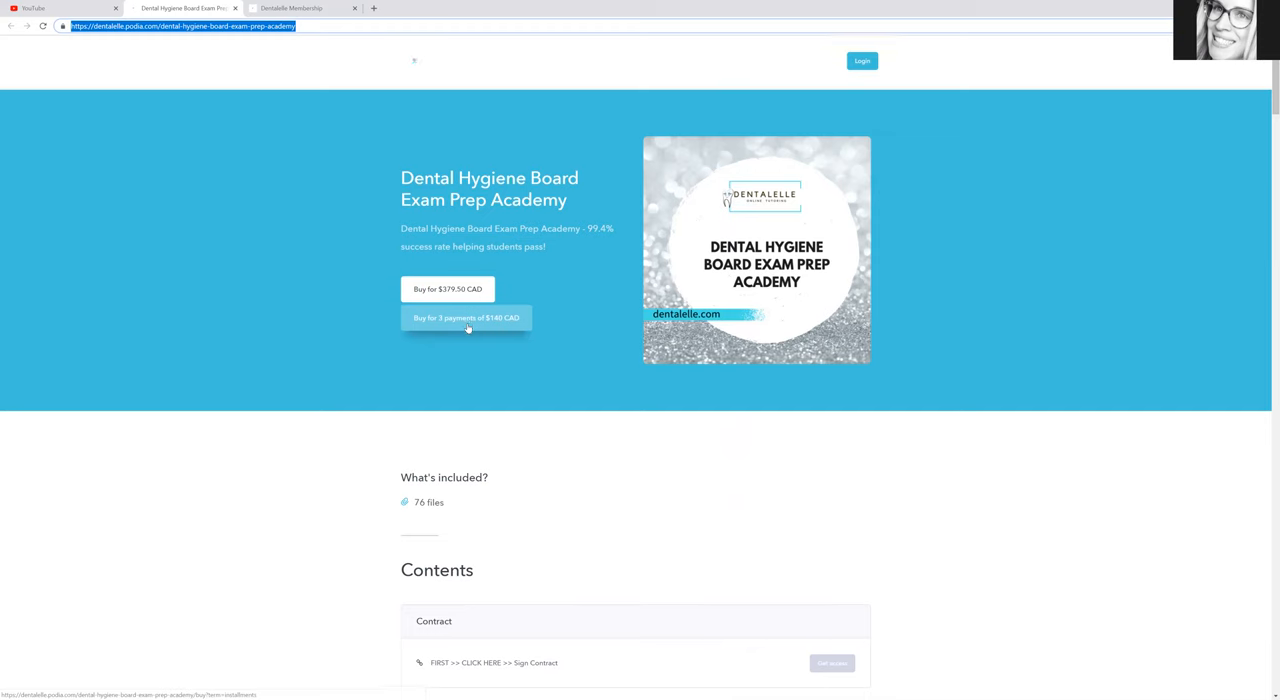
scroll(468, 328, "down", 3)
scroll(510, 442, "down", 3)
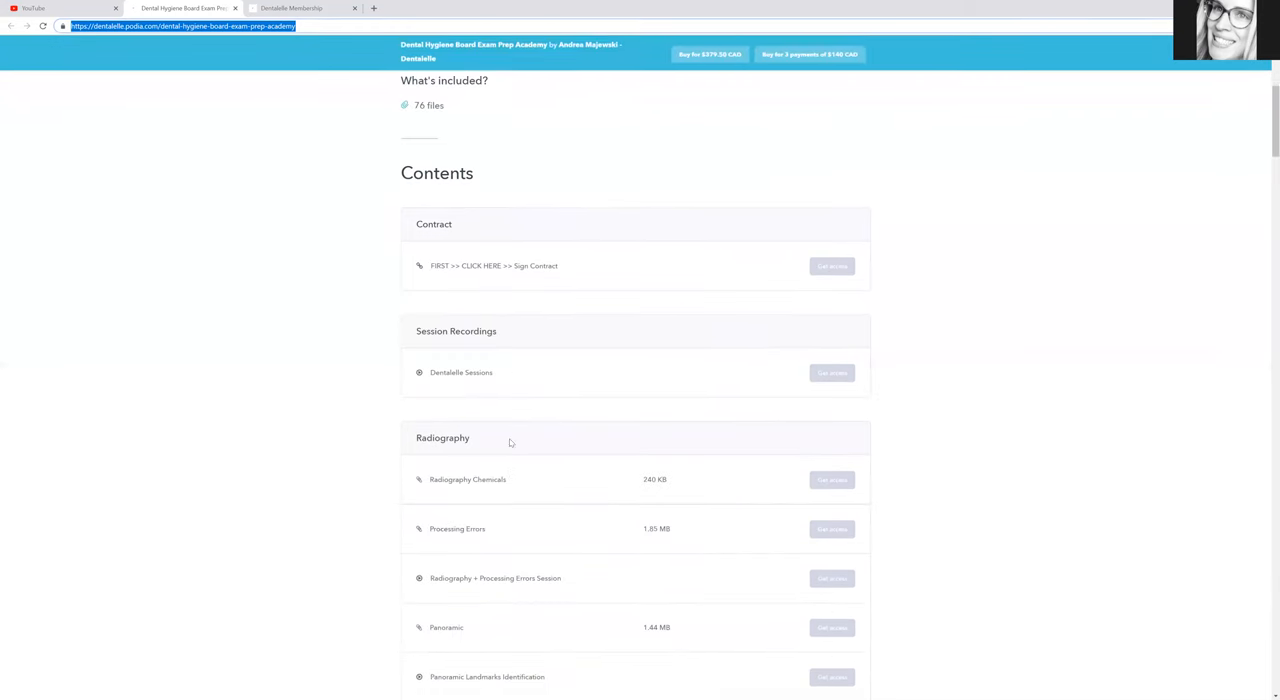
scroll(510, 360, "down", 1)
scroll(510, 360, "down", 1)
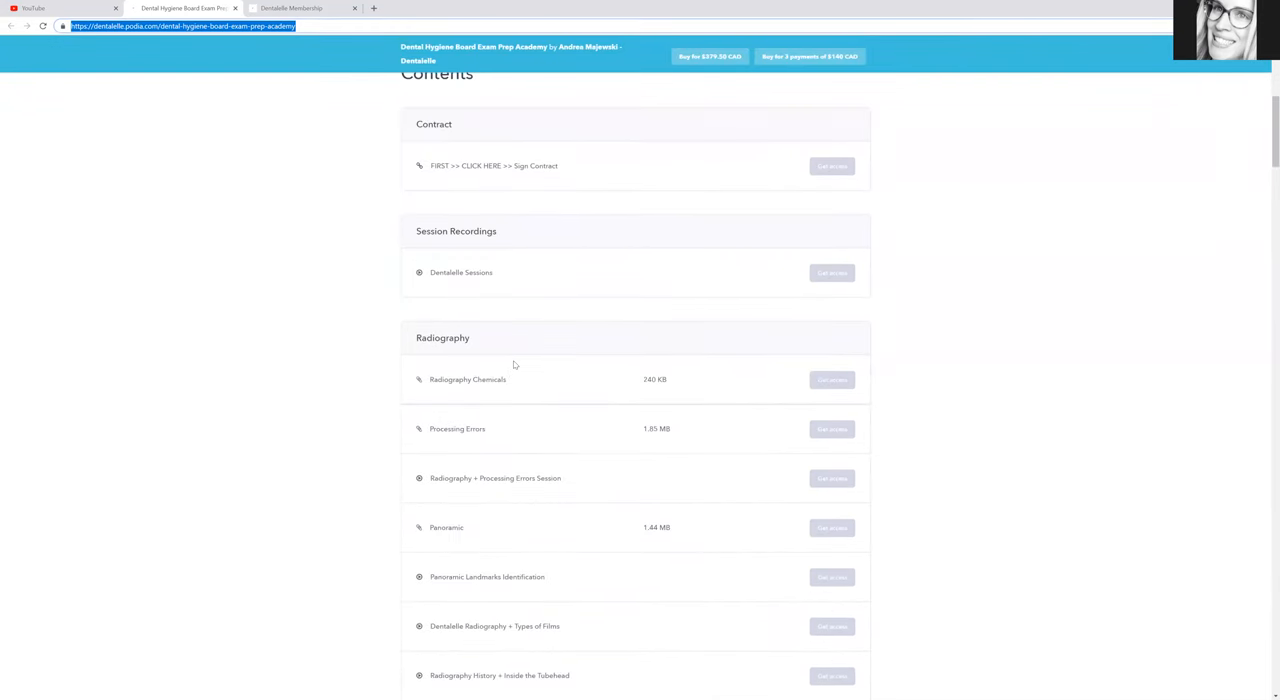
scroll(514, 364, "up", 3)
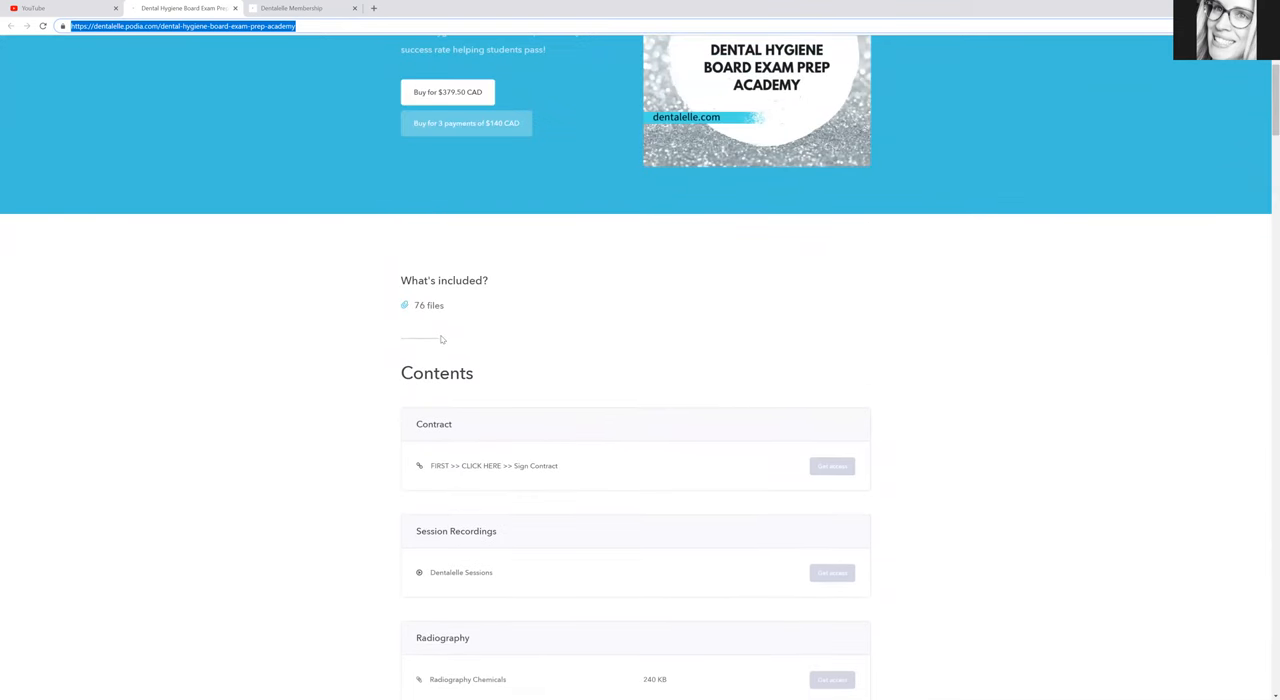
scroll(570, 378, "down", 1)
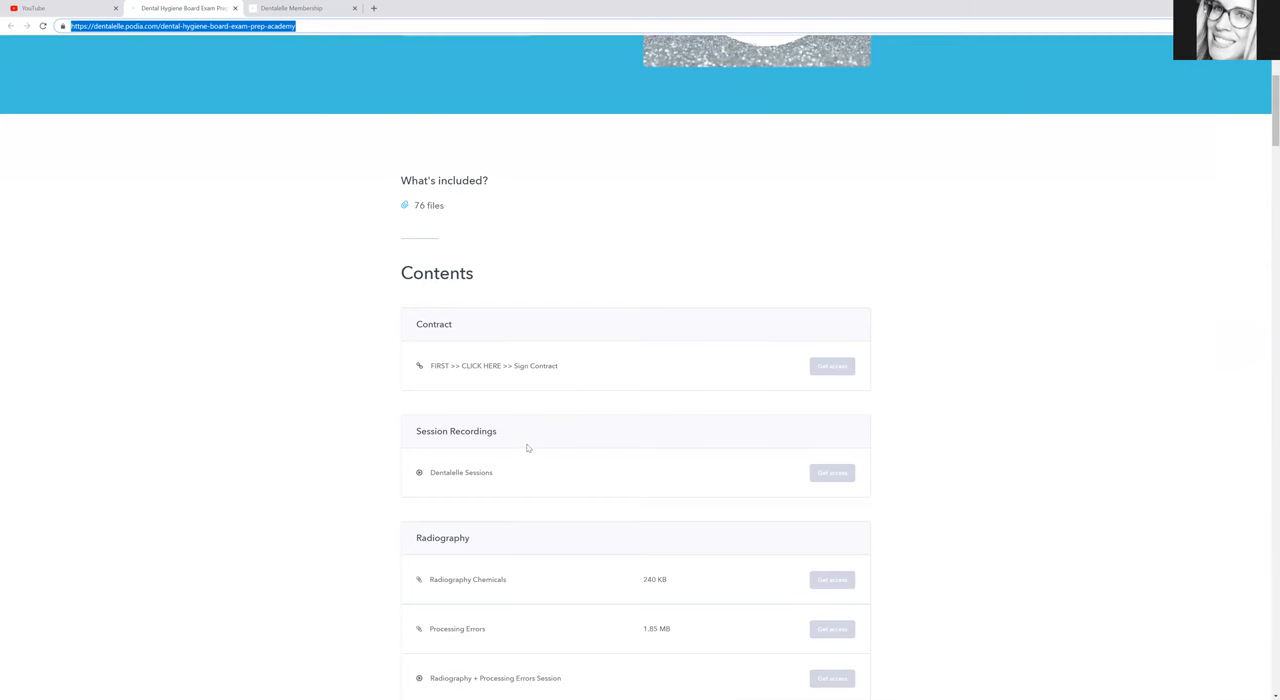
scroll(528, 447, "down", 1)
scroll(528, 447, "down", 3)
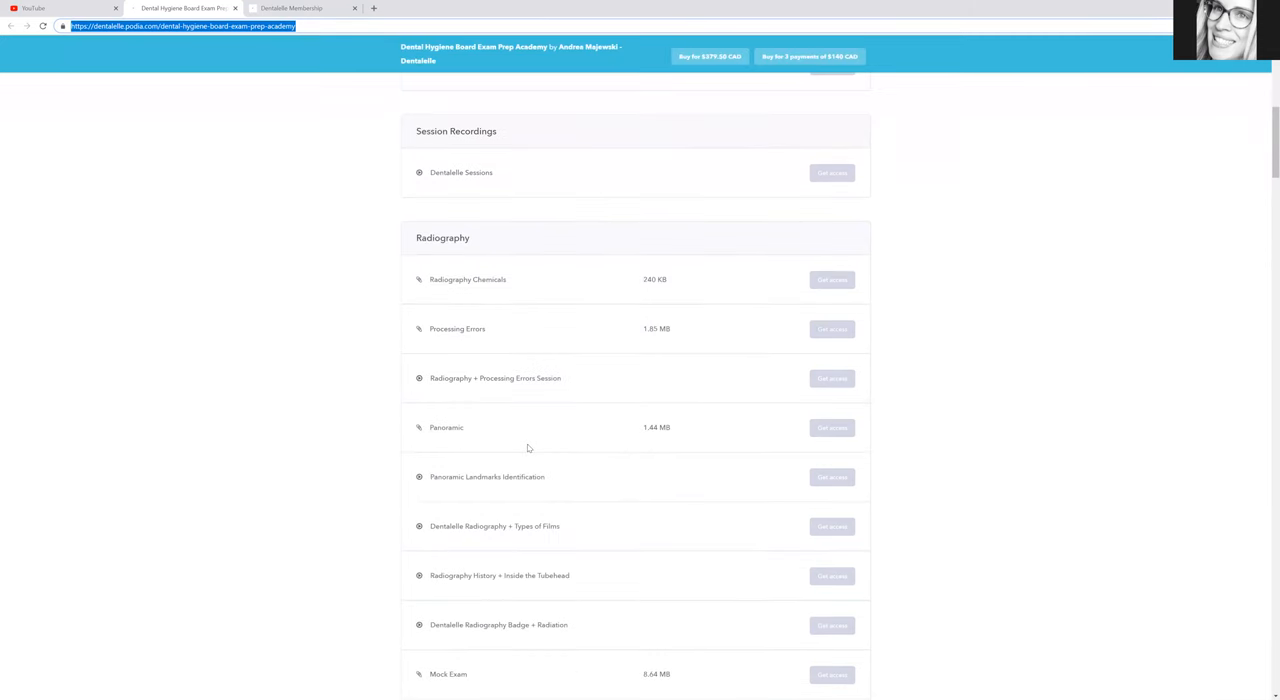
scroll(528, 447, "down", 2)
scroll(528, 447, "down", 1)
scroll(528, 447, "down", 1)
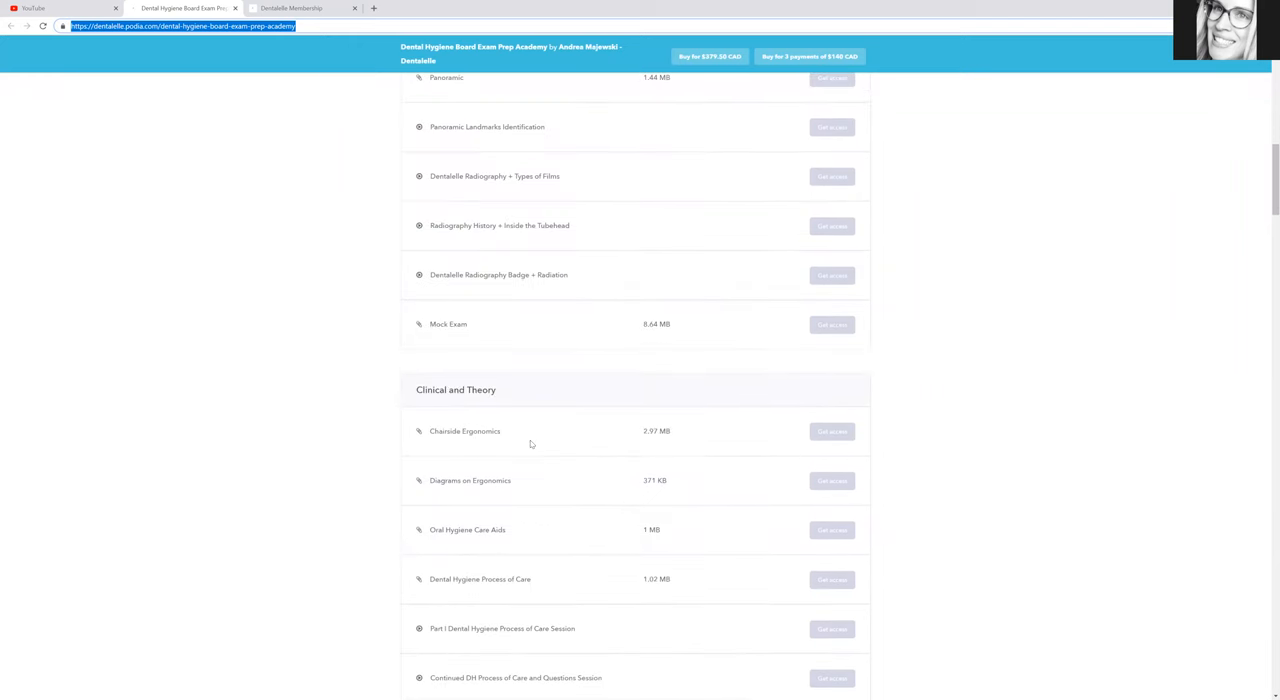
scroll(528, 447, "down", 1)
scroll(530, 443, "down", 2)
scroll(530, 443, "down", 3)
scroll(530, 443, "down", 2)
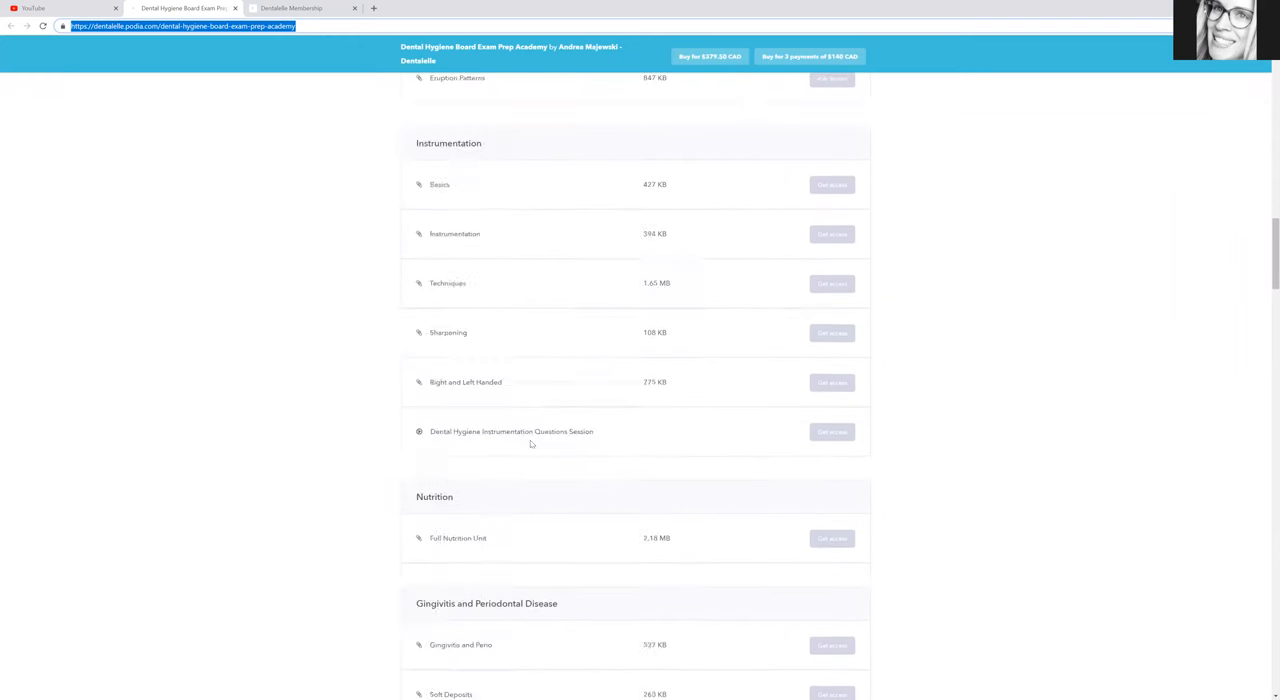
scroll(530, 443, "down", 1)
scroll(530, 440, "down", 3)
scroll(530, 440, "down", 2)
scroll(530, 440, "down", 1)
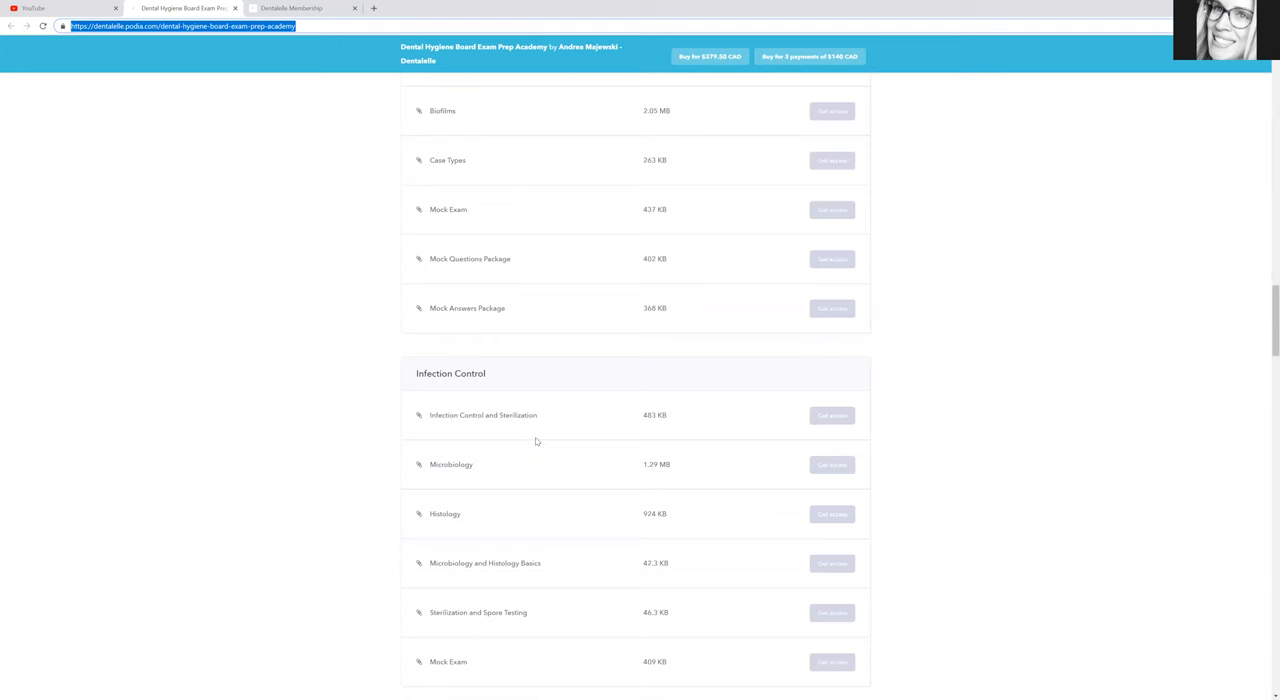
scroll(530, 440, "down", 1)
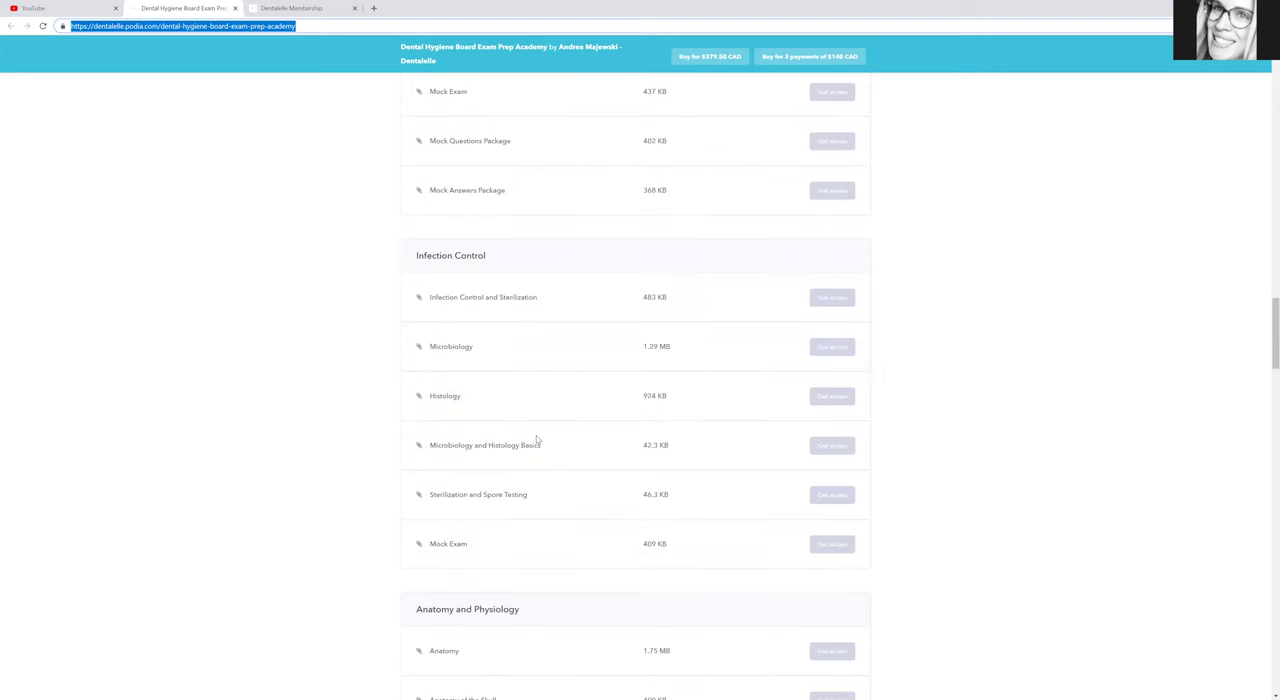
Step: Start access to the Histology file, then confirm cancelling the $379.50 CAD Academy purchase
left_click(828, 398)
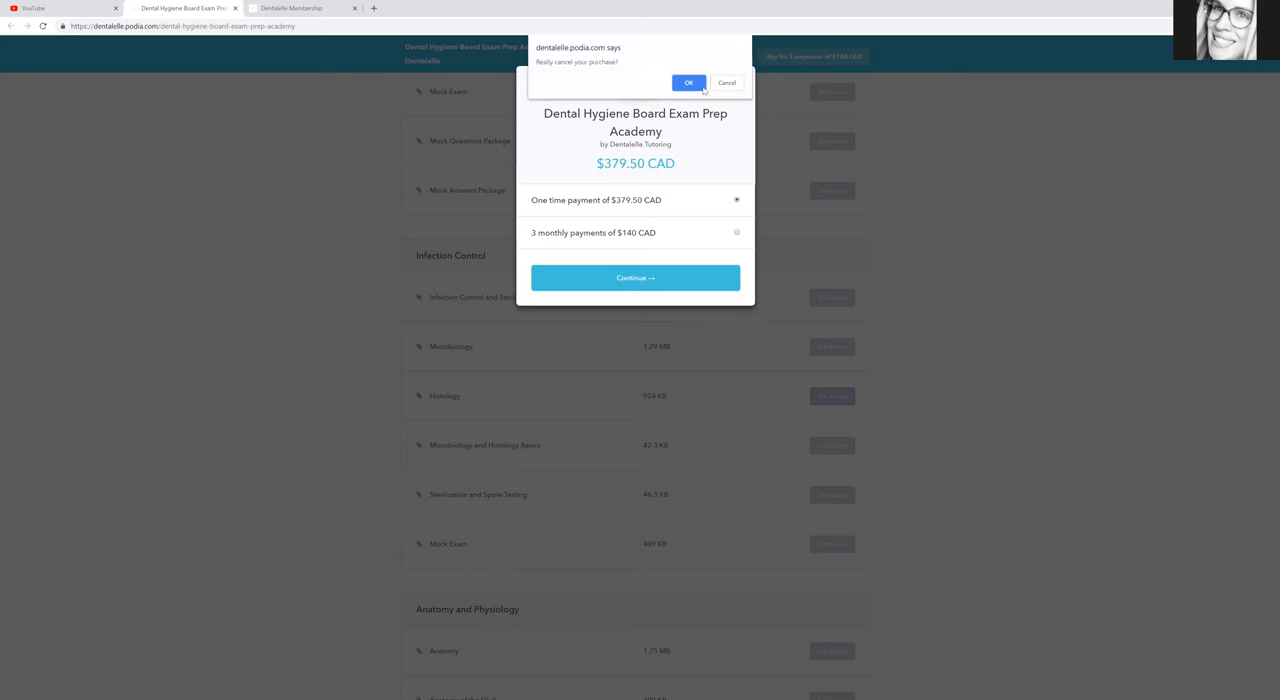
left_click(688, 84)
scroll(738, 274, "down", 5)
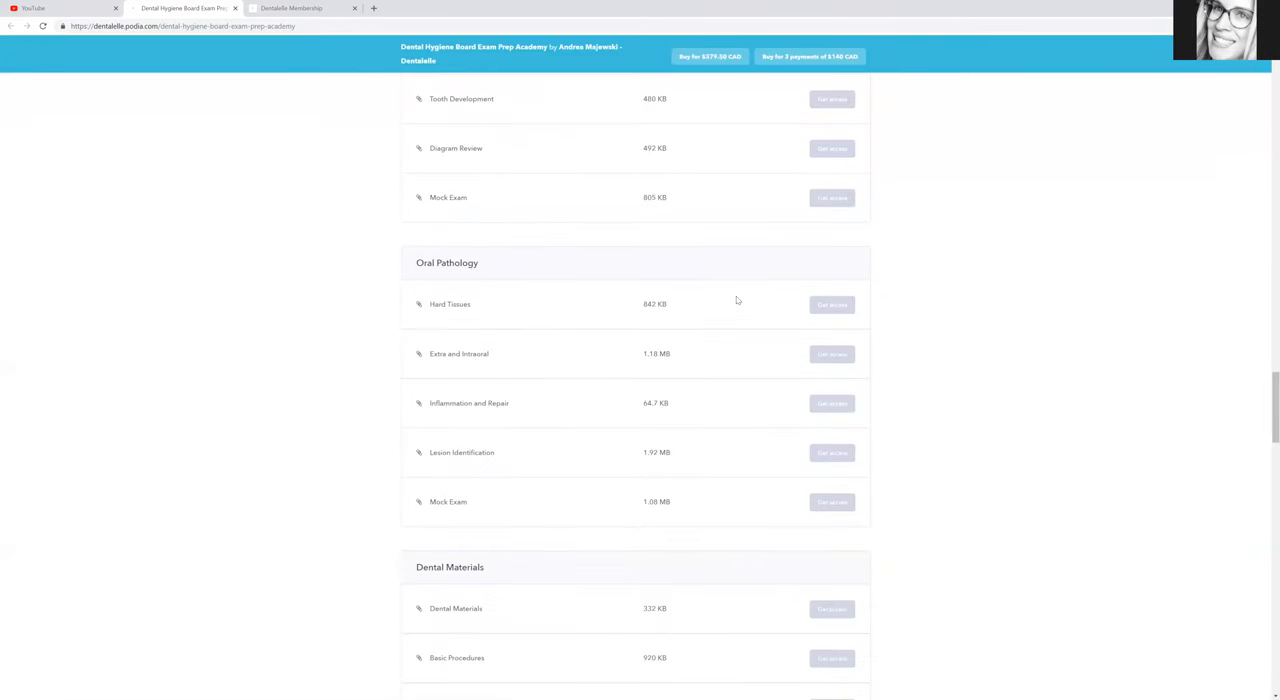
scroll(738, 290, "down", 5)
scroll(737, 300, "down", 5)
scroll(737, 300, "down", 5)
scroll(737, 300, "down", 5)
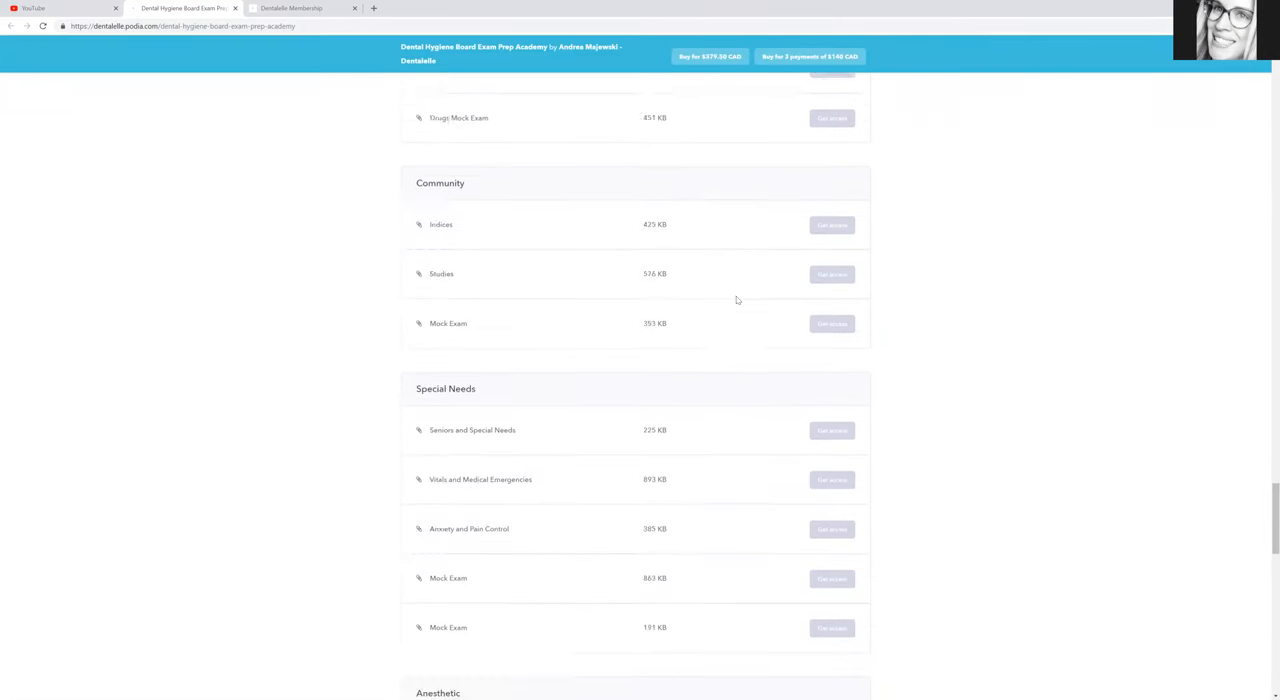
scroll(737, 300, "down", 5)
scroll(737, 300, "down", 5)
scroll(737, 300, "down", 3)
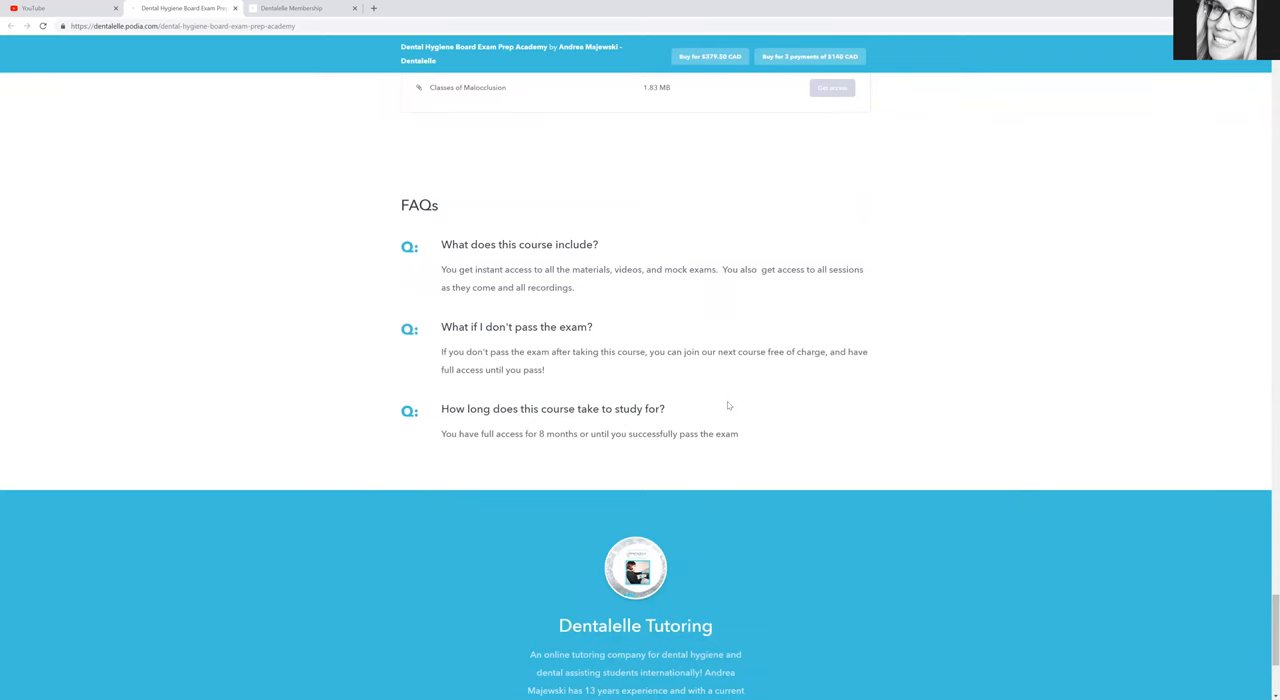
scroll(728, 405, "down", 2)
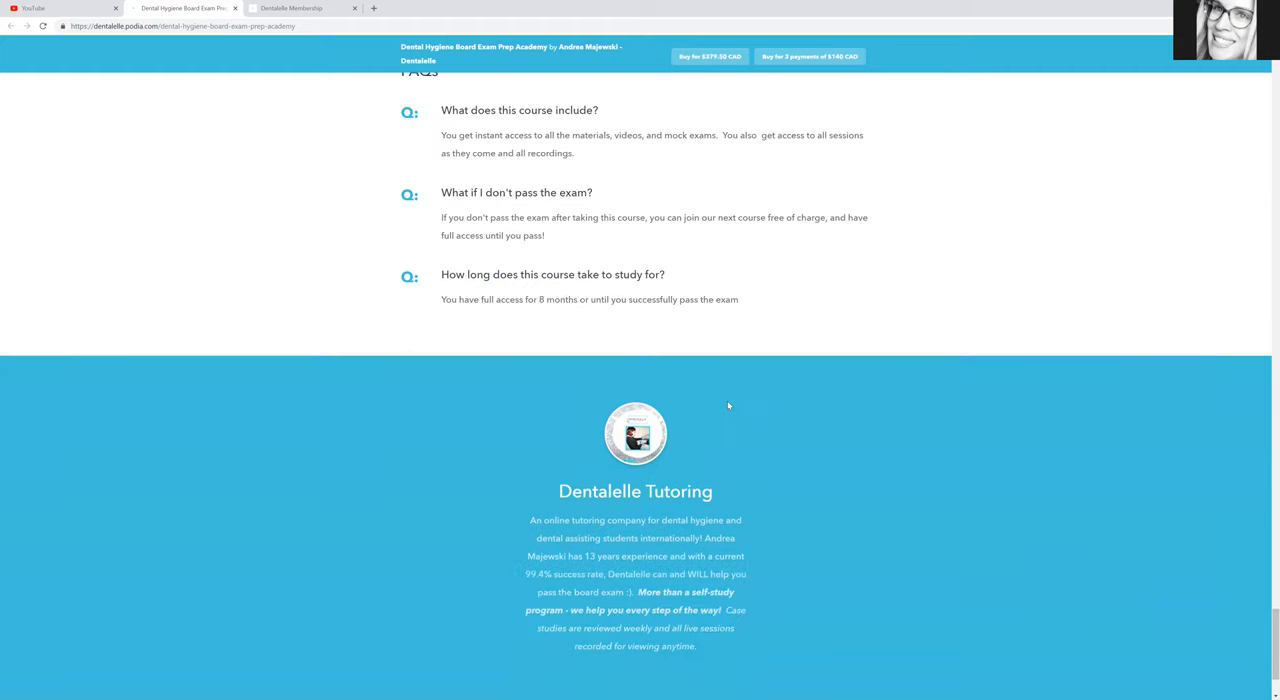
scroll(728, 405, "down", 2)
scroll(728, 405, "down", 1)
scroll(728, 405, "up", 5)
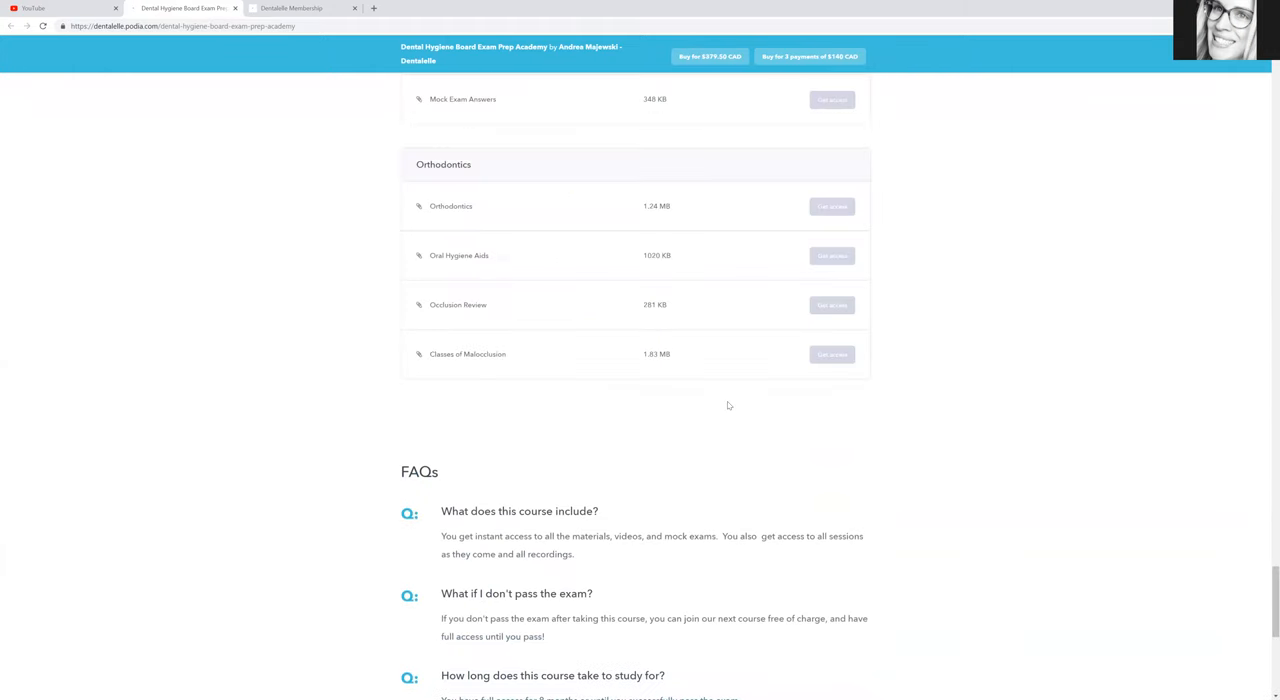
scroll(728, 405, "up", 4)
scroll(728, 405, "up", 3)
scroll(728, 405, "up", 3)
scroll(728, 405, "up", 5)
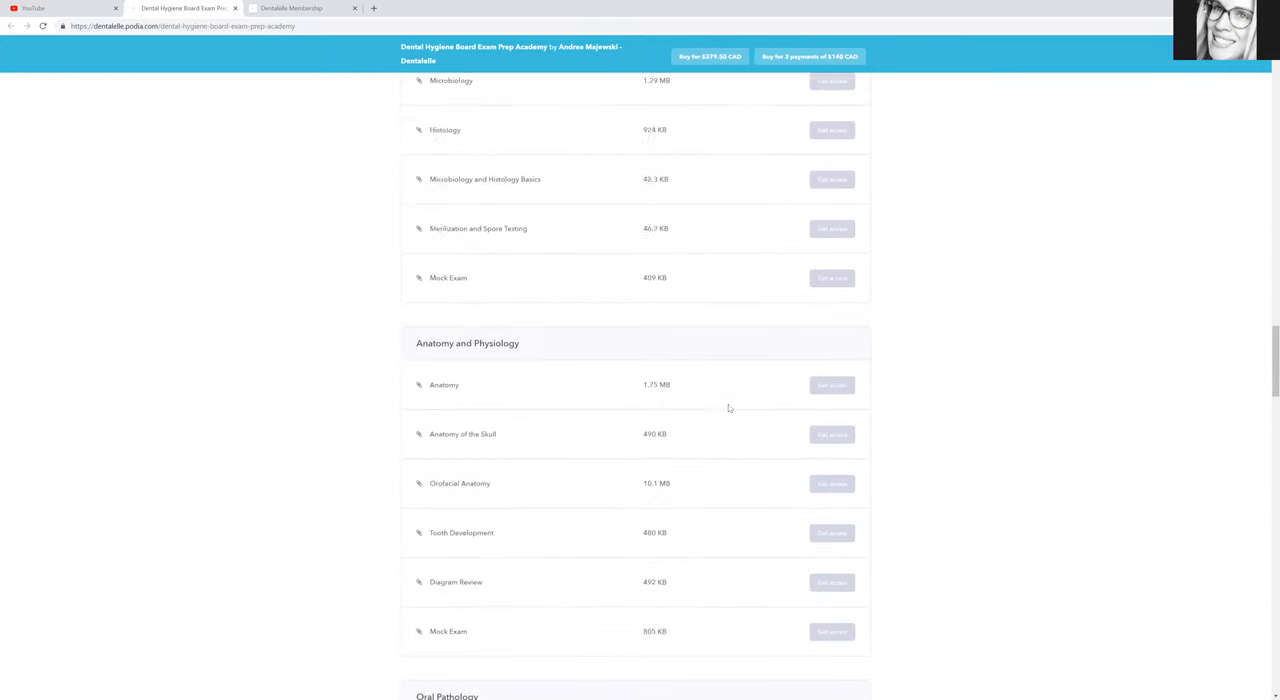
scroll(728, 405, "up", 5)
scroll(728, 405, "up", 5)
scroll(728, 405, "up", 4)
scroll(728, 407, "up", 10)
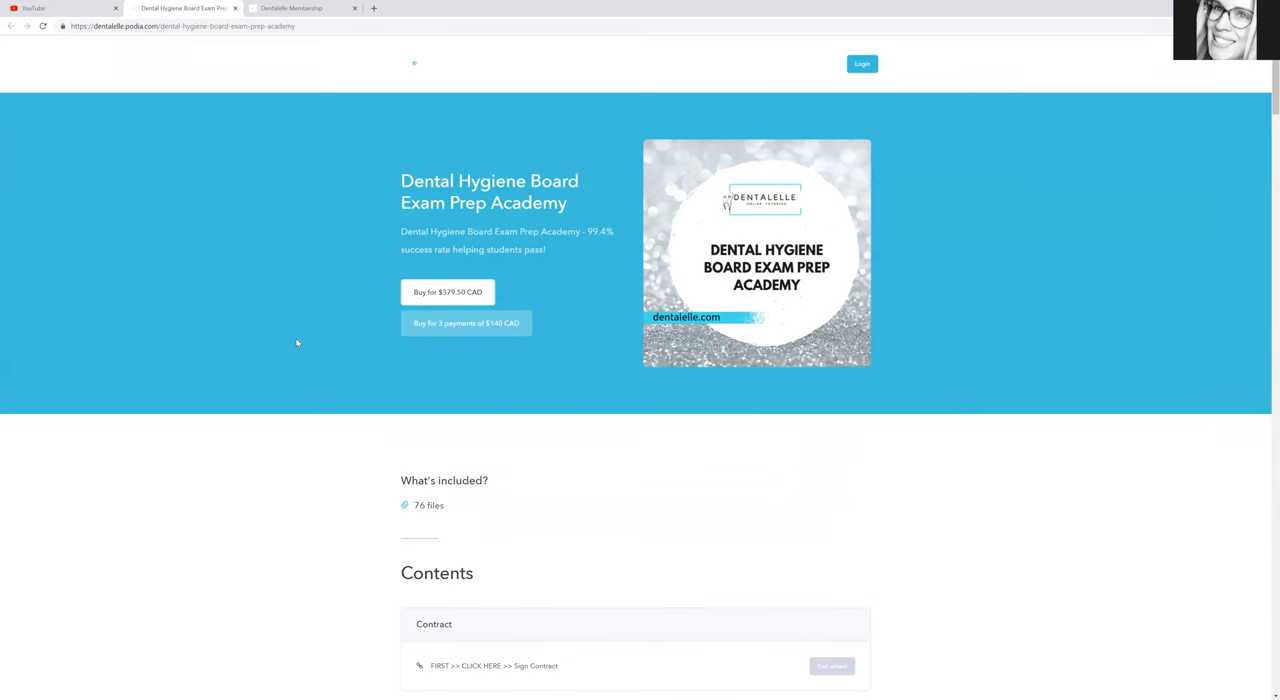
Step: Visit the Dentalelle Membership tab, then switch back to the Board Exam Prep Academy tab
left_click(300, 8)
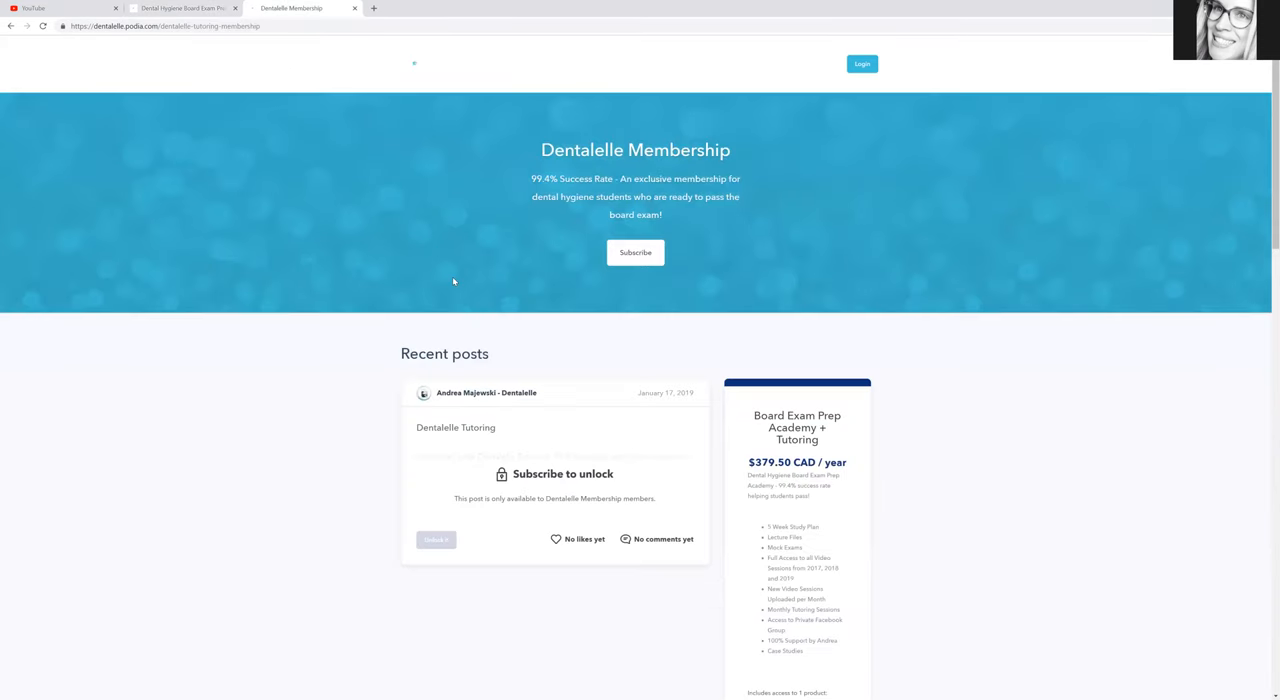
scroll(452, 281, "down", 1)
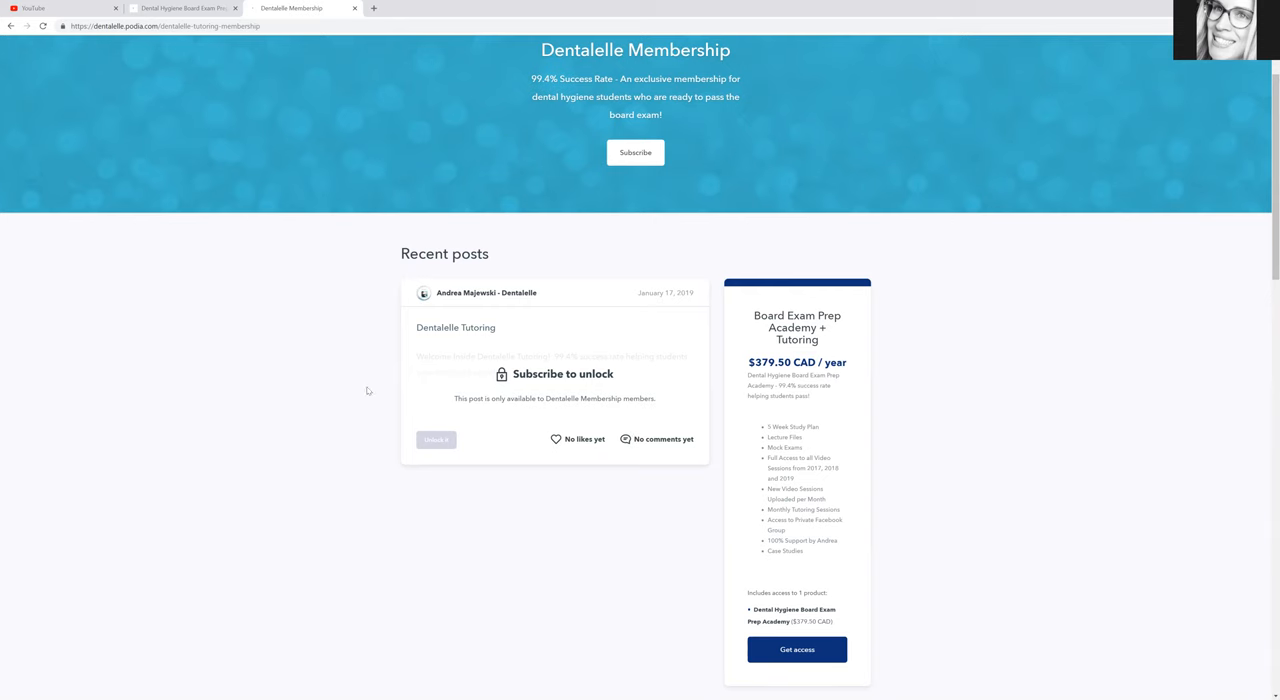
scroll(452, 381, "up", 1)
left_click(160, 9)
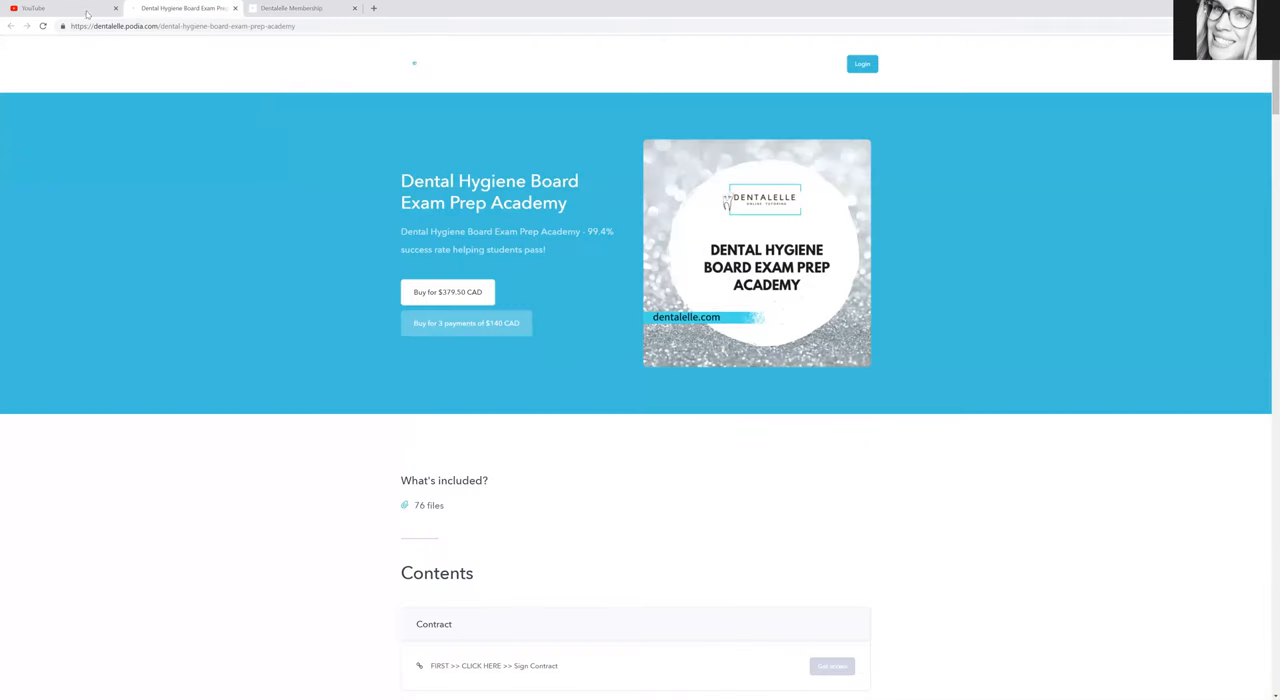
Step: Navigate to dentalelle.podia.com from the address bar
left_click(157, 27)
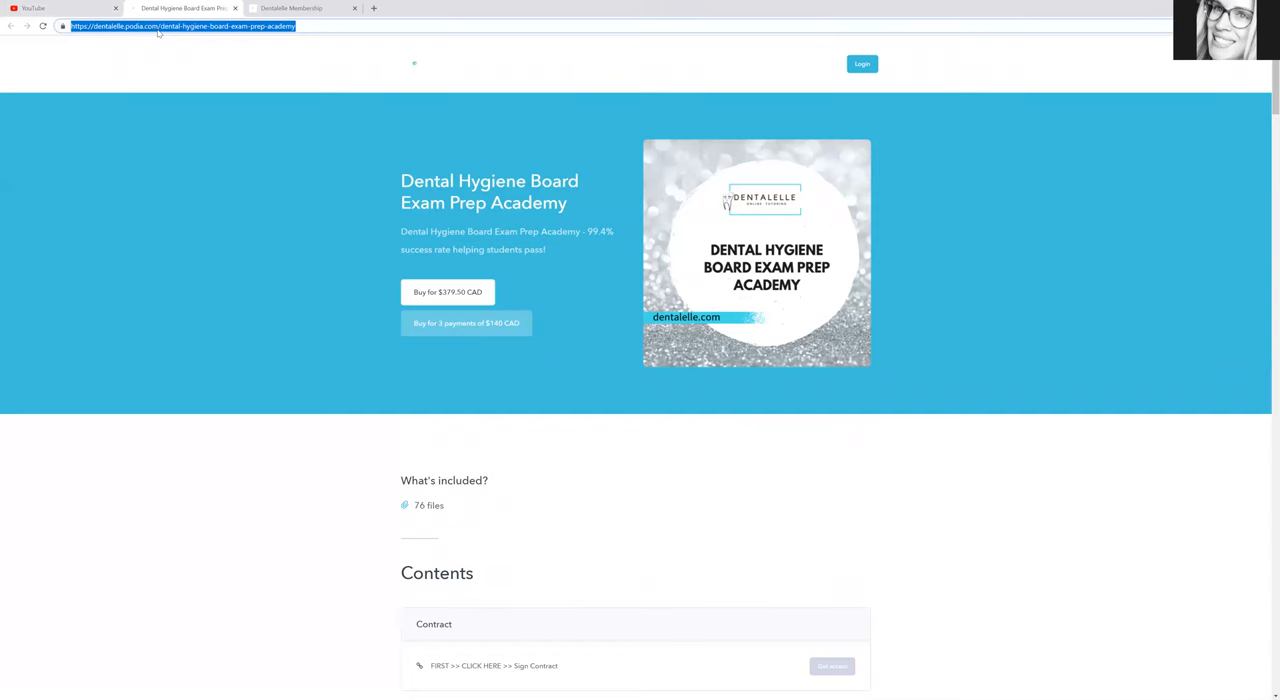
type("dentalelle.")
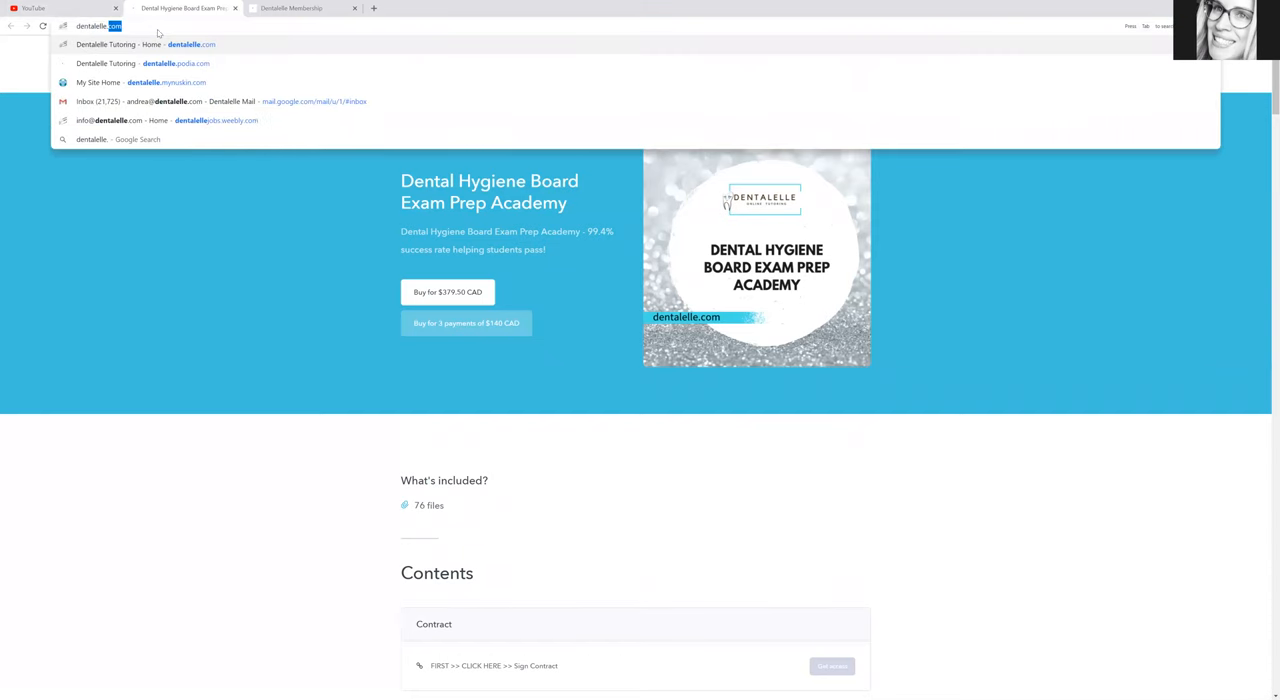
type("podia")
key("Return")
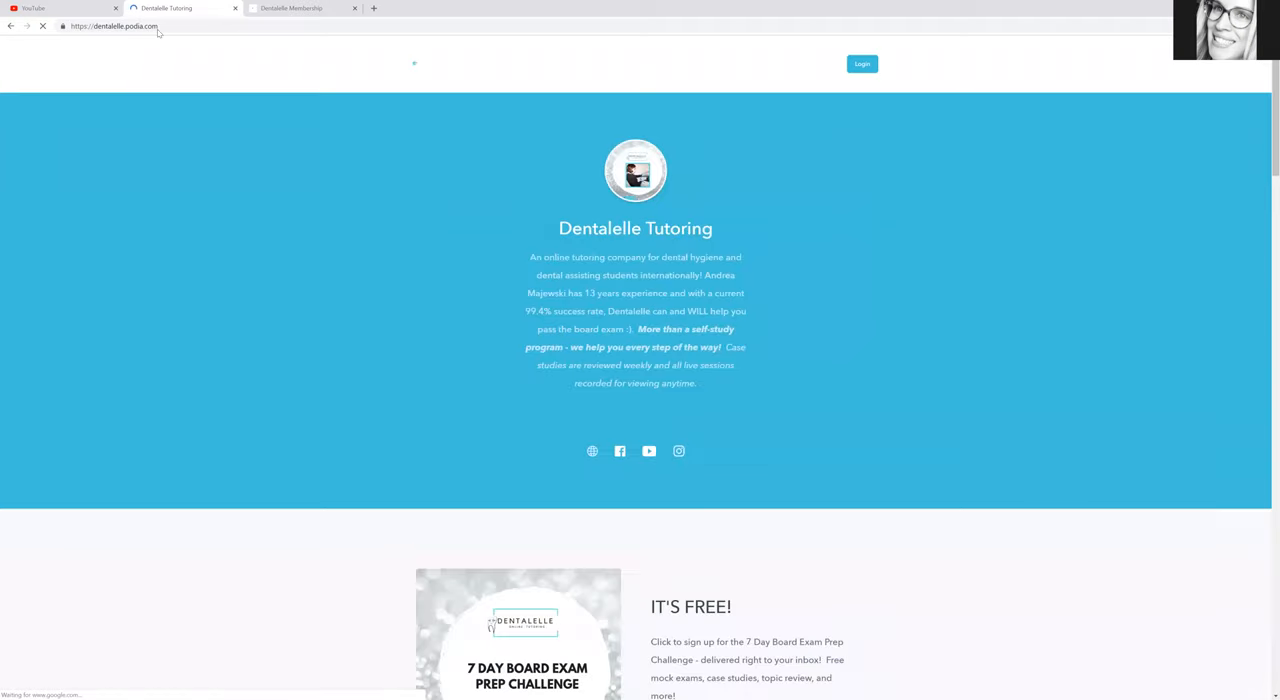
scroll(264, 252, "down", 2)
scroll(264, 252, "down", 5)
scroll(317, 234, "down", 5)
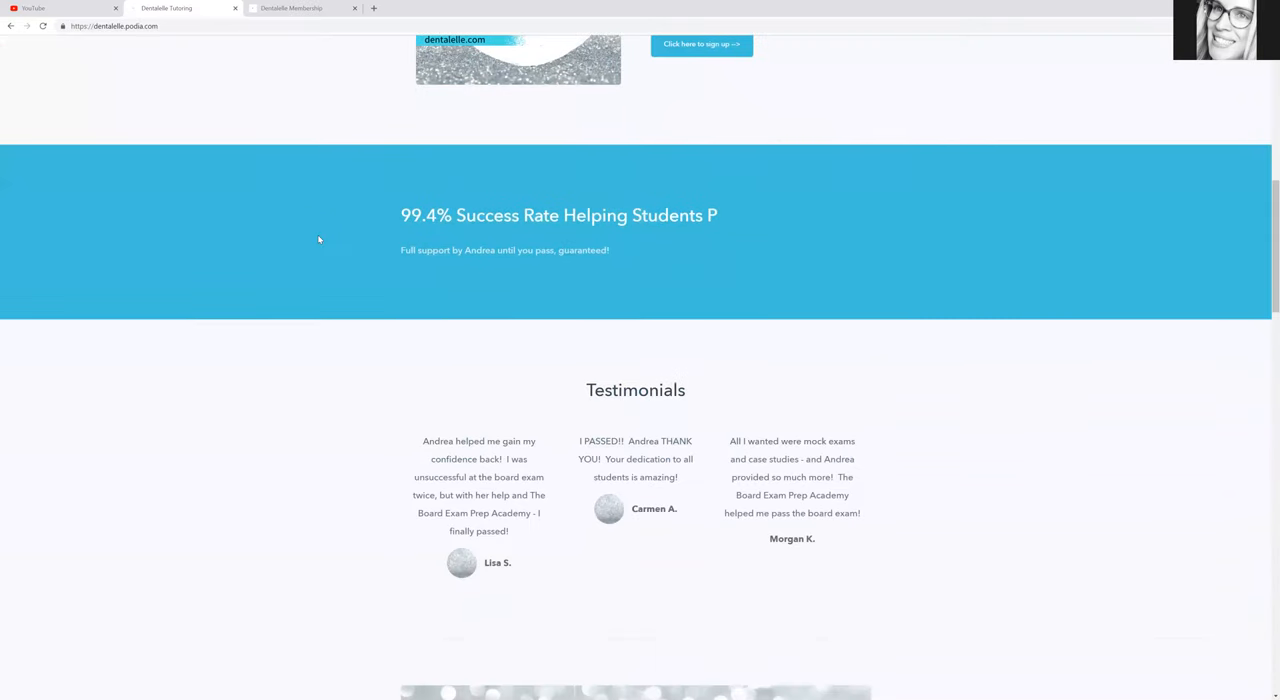
scroll(319, 240, "down", 5)
scroll(319, 240, "down", 4)
scroll(319, 240, "down", 4)
scroll(345, 165, "down", 4)
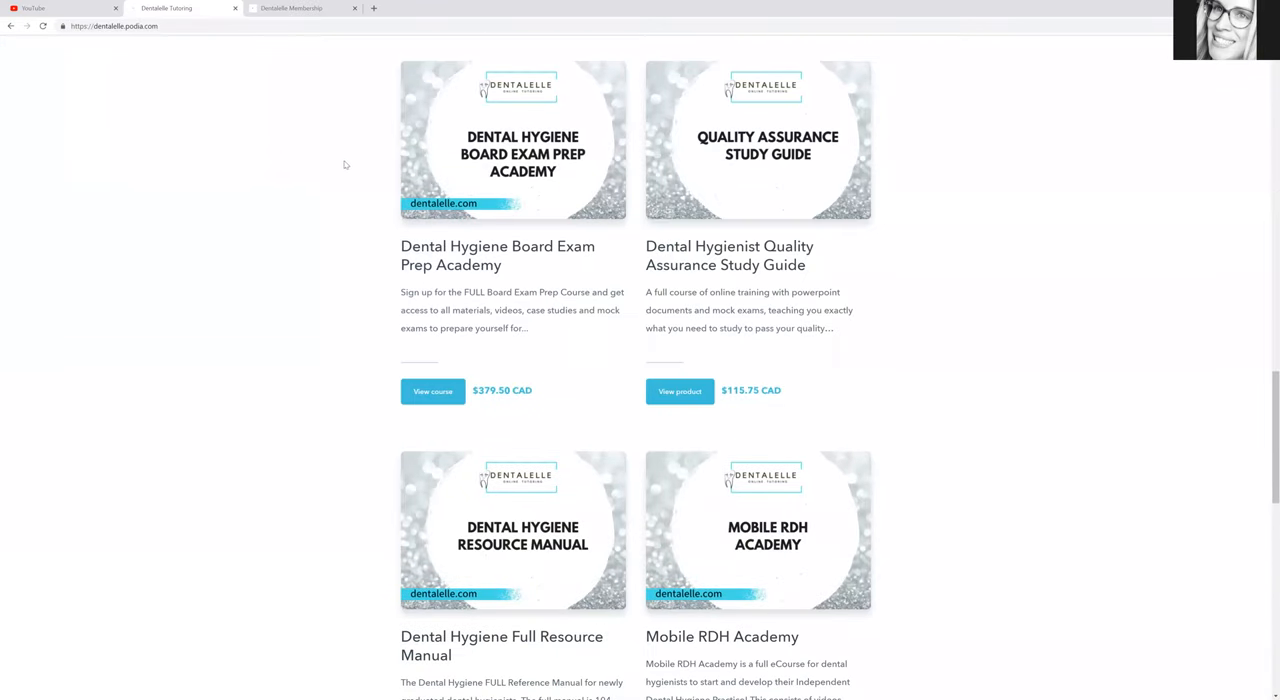
scroll(345, 164, "up", 5)
scroll(345, 164, "down", 2)
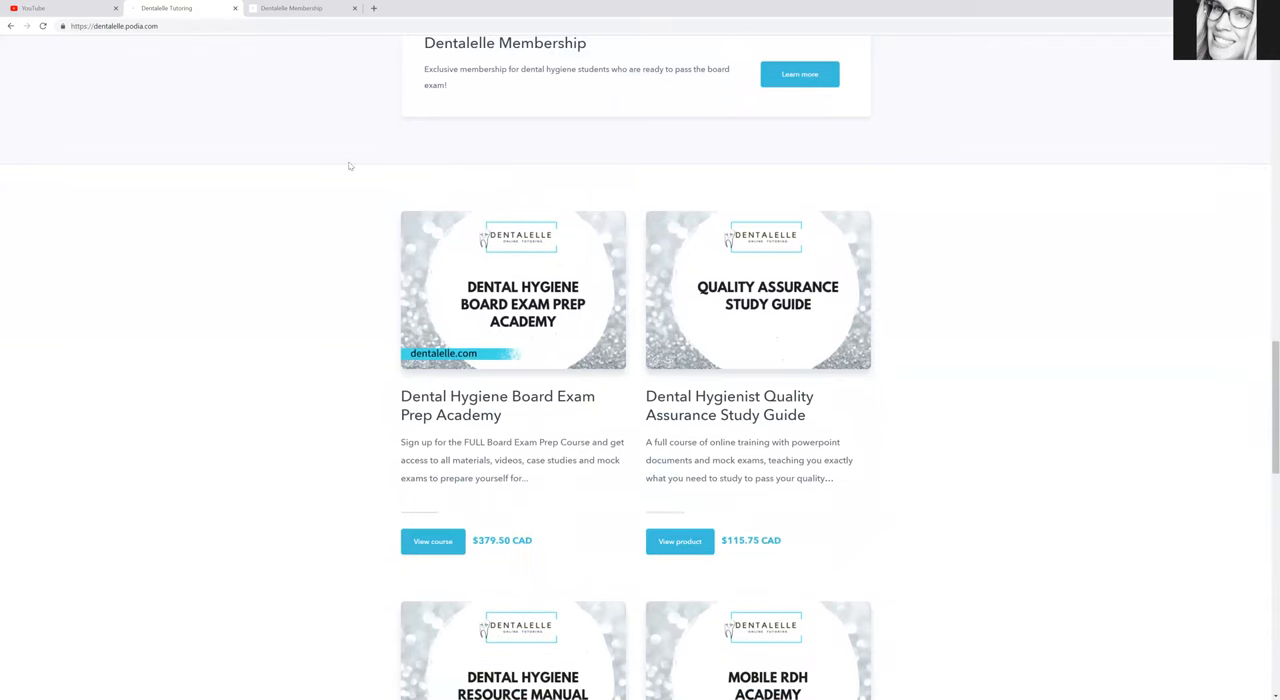
scroll(610, 429, "down", 3)
scroll(531, 317, "down", 3)
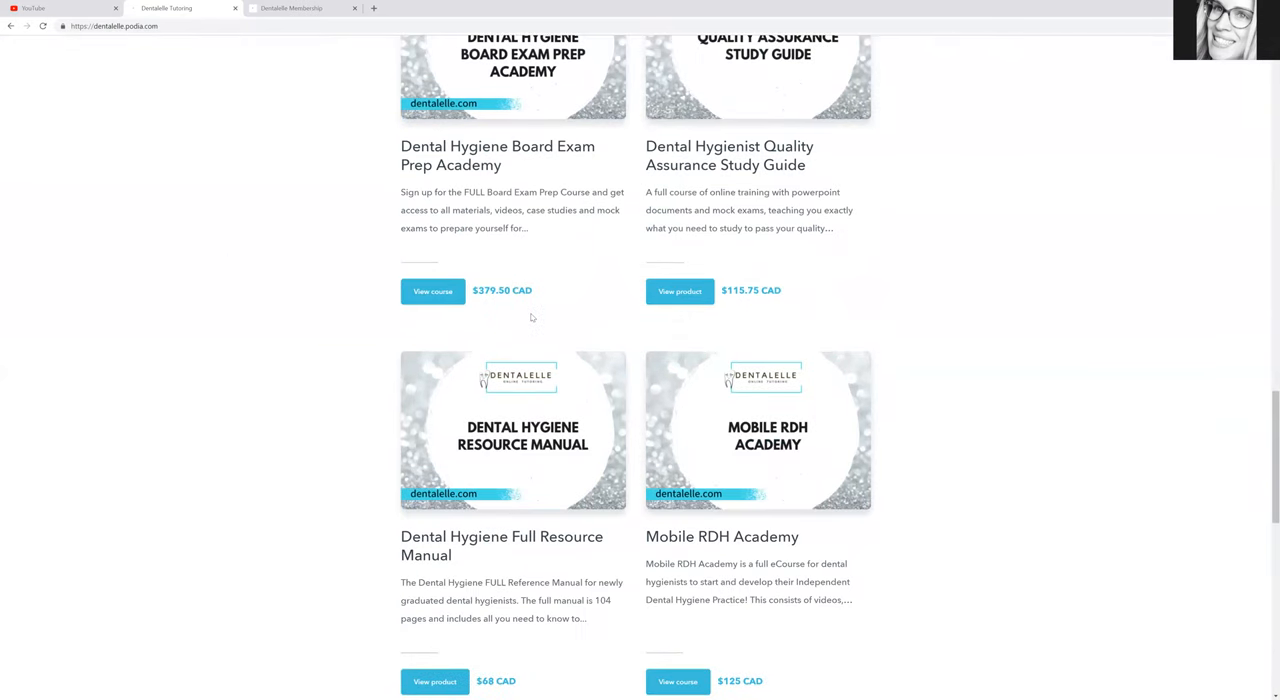
scroll(531, 319, "down", 2)
scroll(531, 319, "down", 2)
scroll(531, 319, "down", 3)
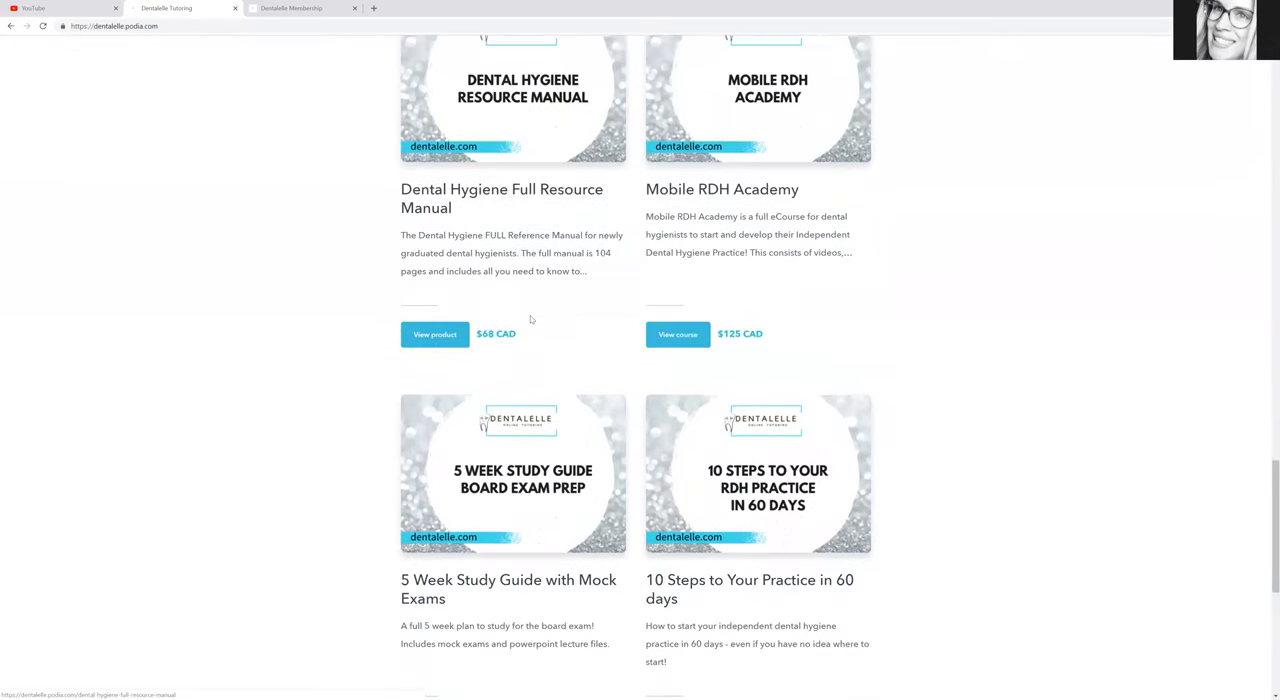
scroll(531, 319, "down", 1)
scroll(531, 319, "down", 2)
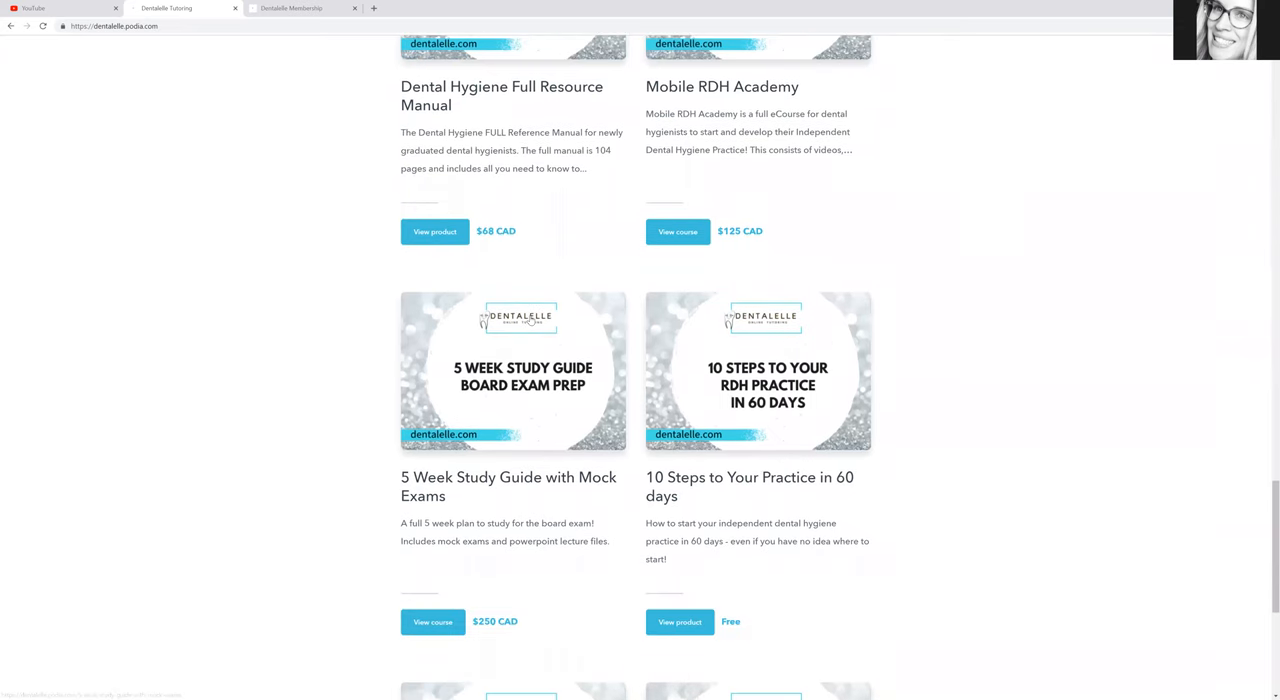
scroll(531, 319, "down", 2)
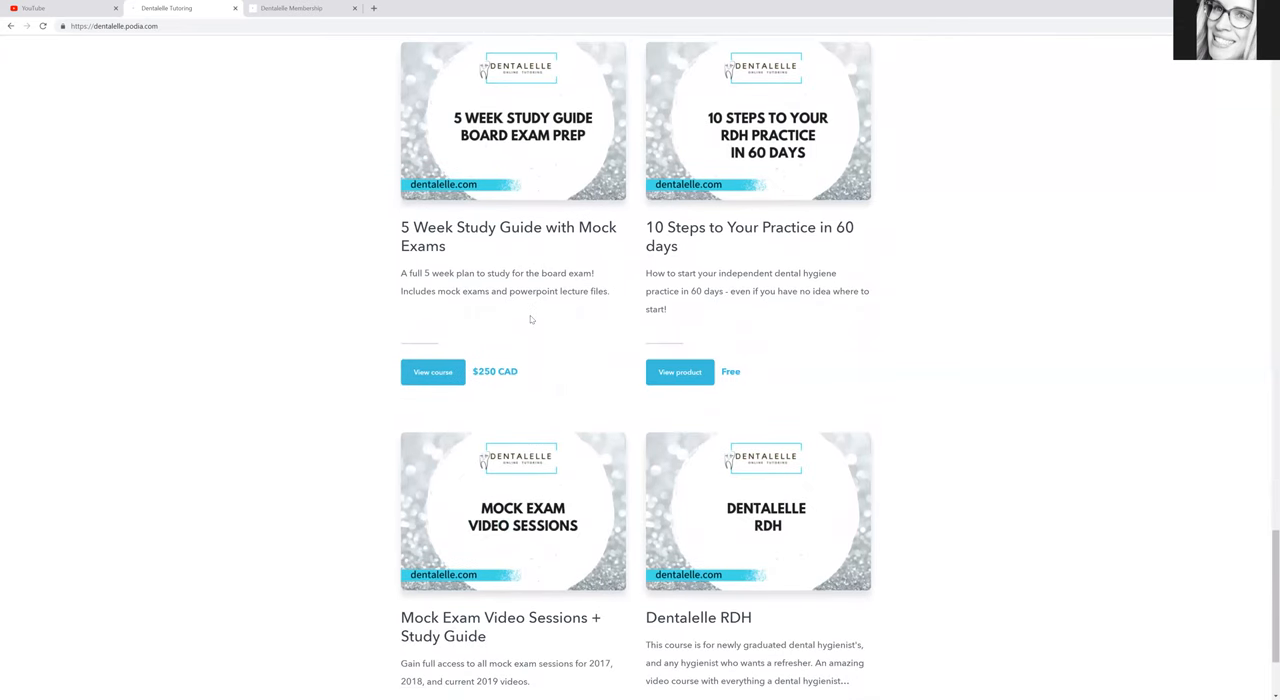
scroll(531, 319, "down", 2)
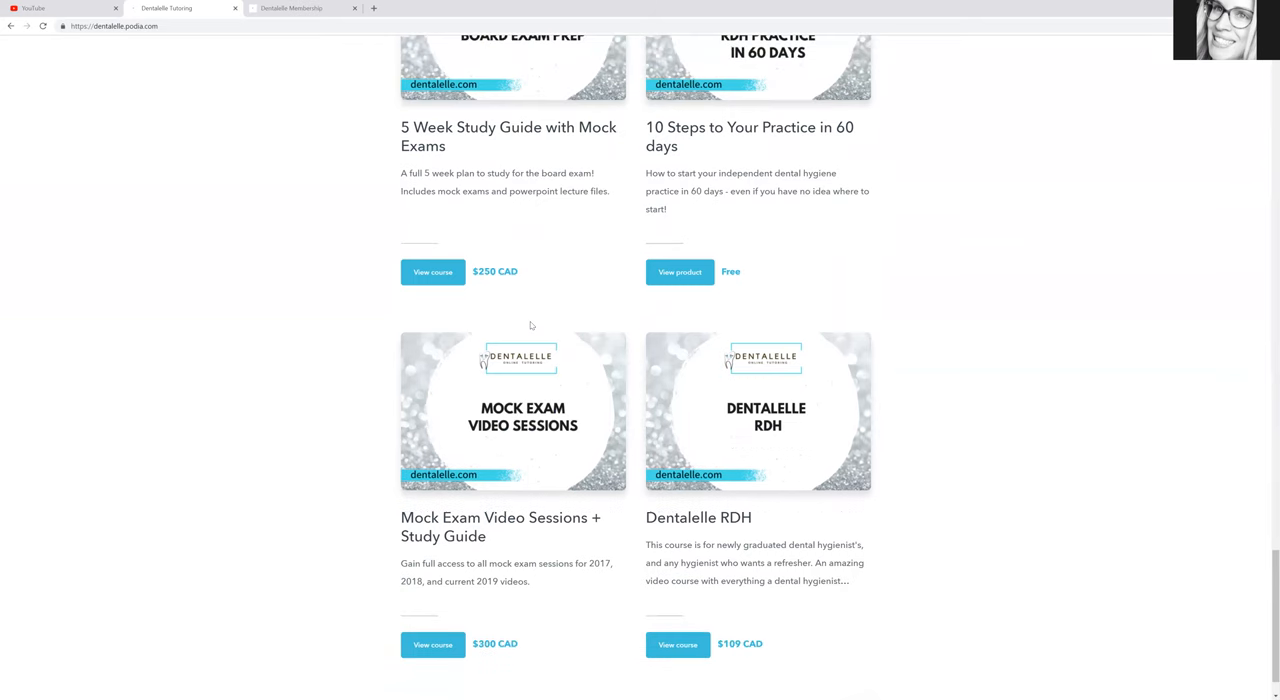
scroll(531, 319, "down", 1)
scroll(531, 319, "up", 3)
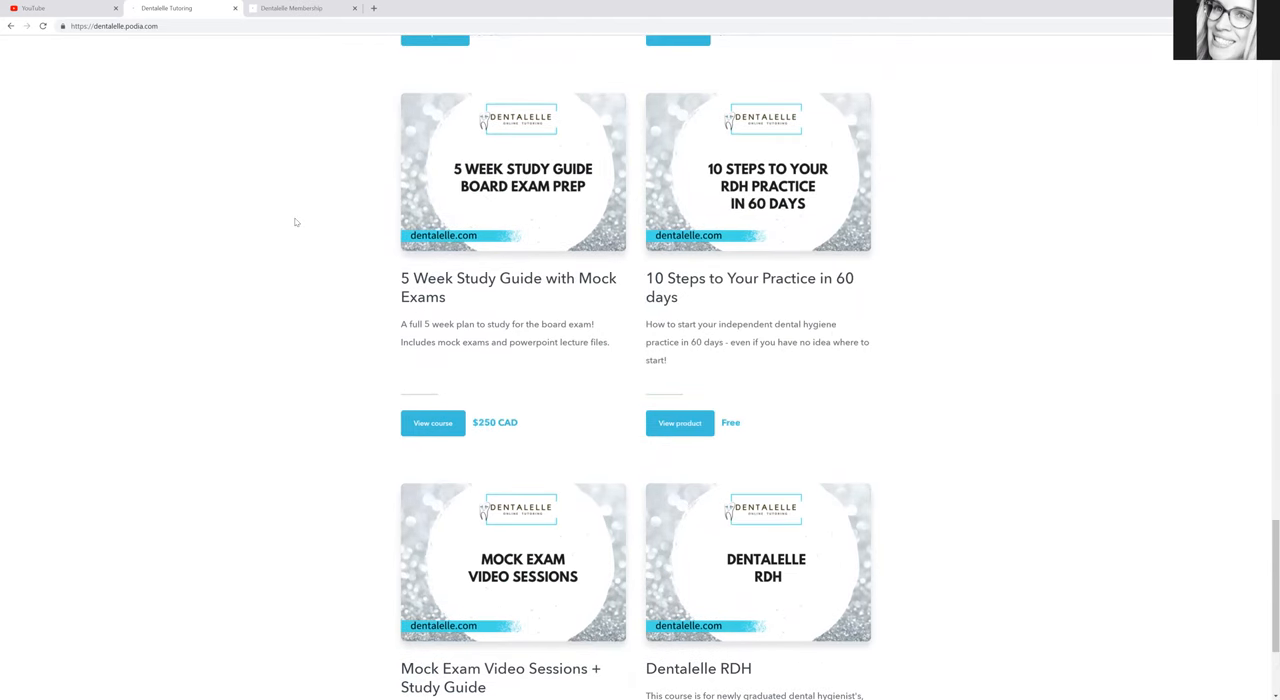
Step: Open the 5 Week Study Guide with Mock Exams course page
left_click(443, 201)
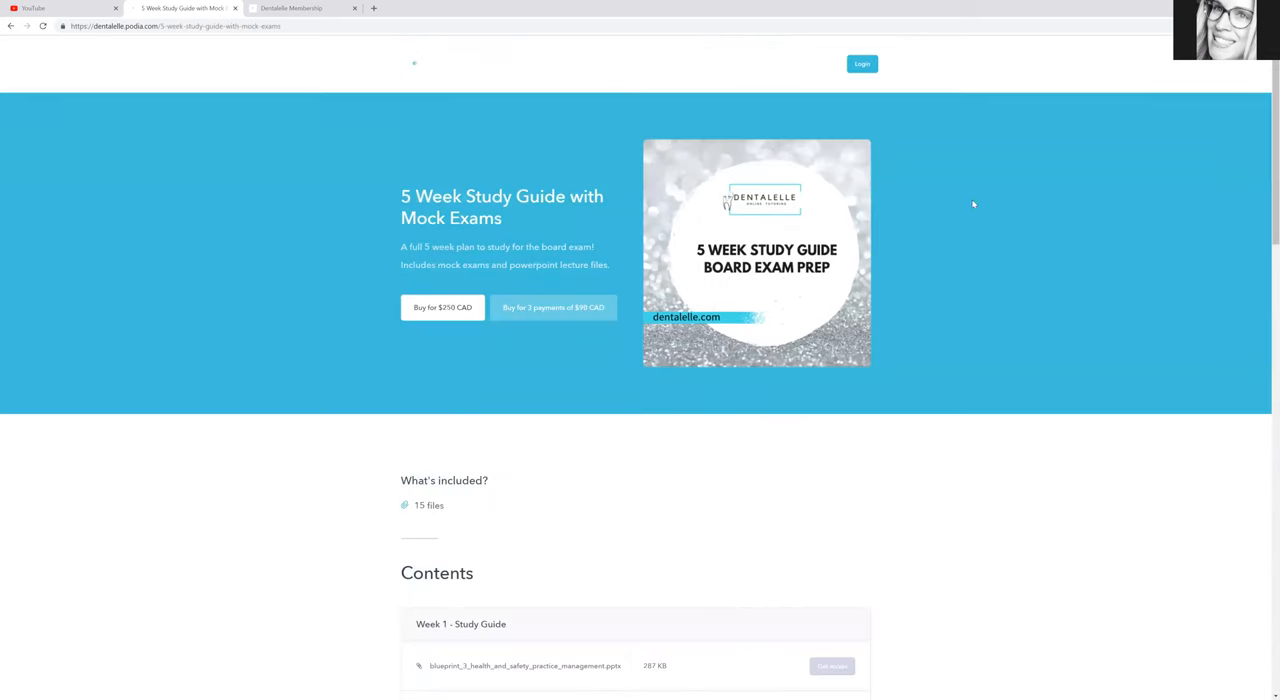
scroll(568, 300, "down", 4)
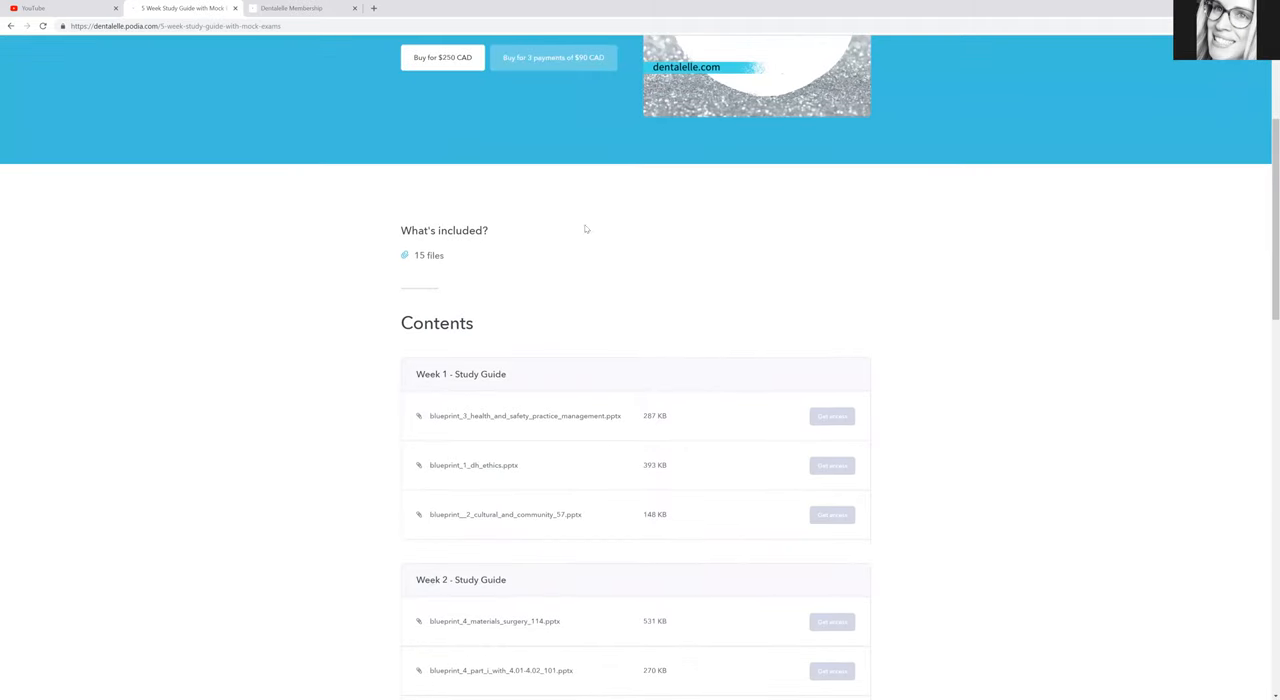
scroll(545, 450, "down", 2)
scroll(545, 508, "down", 2)
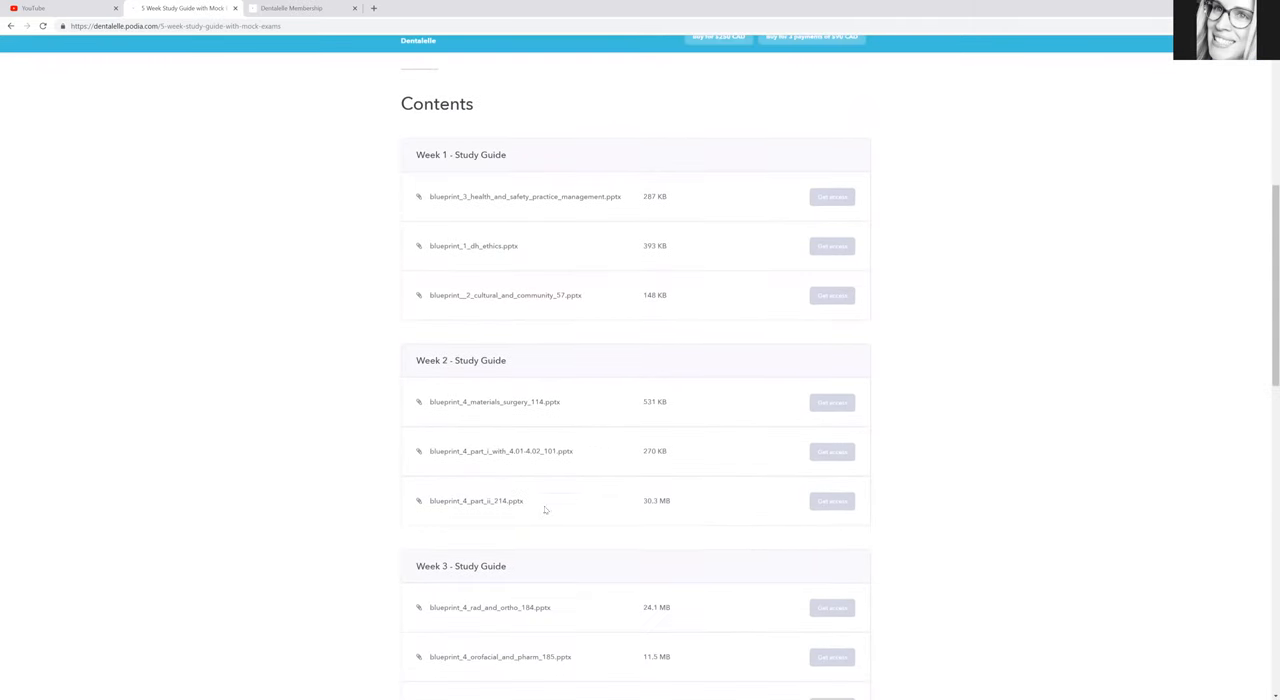
scroll(545, 480, "down", 2)
scroll(565, 416, "down", 1)
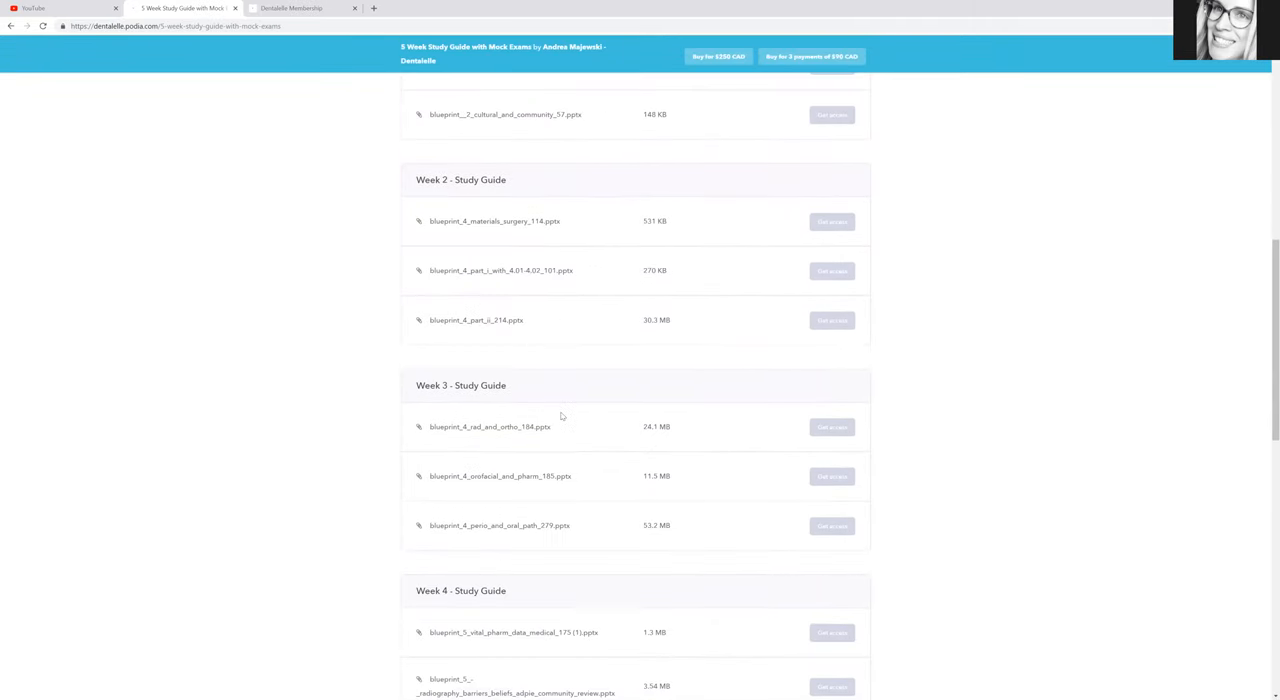
scroll(561, 415, "down", 2)
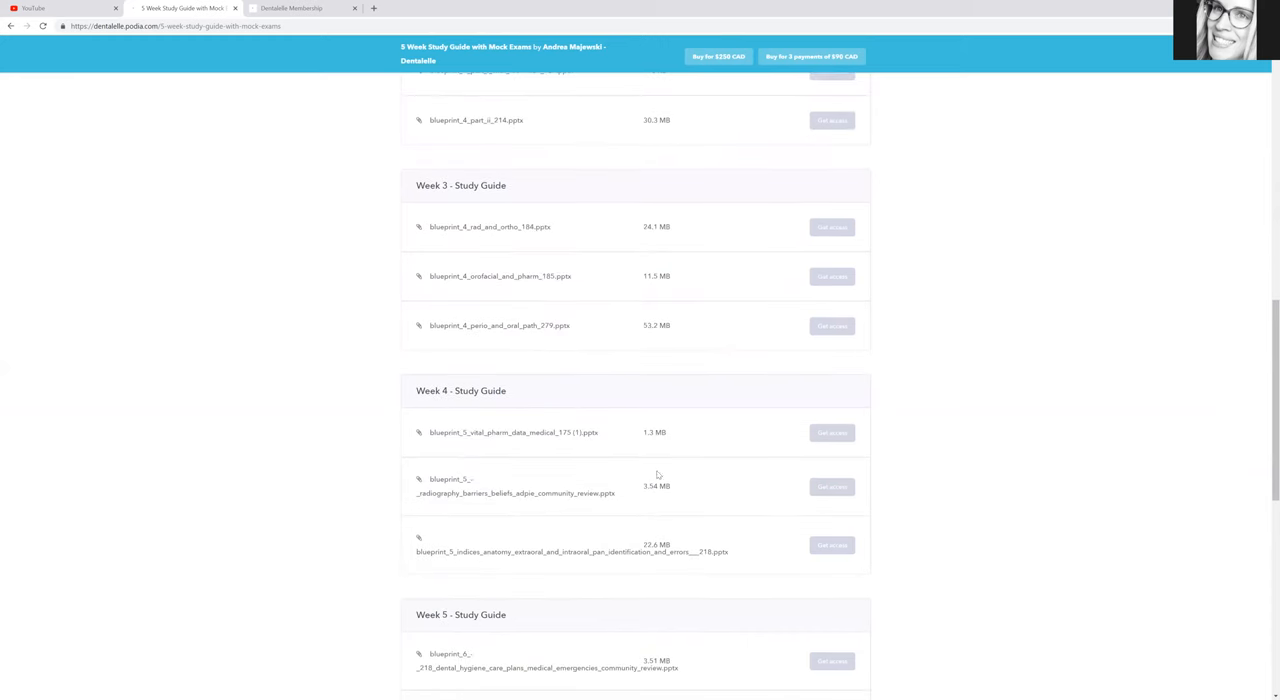
scroll(558, 541, "down", 1)
scroll(558, 541, "down", 2)
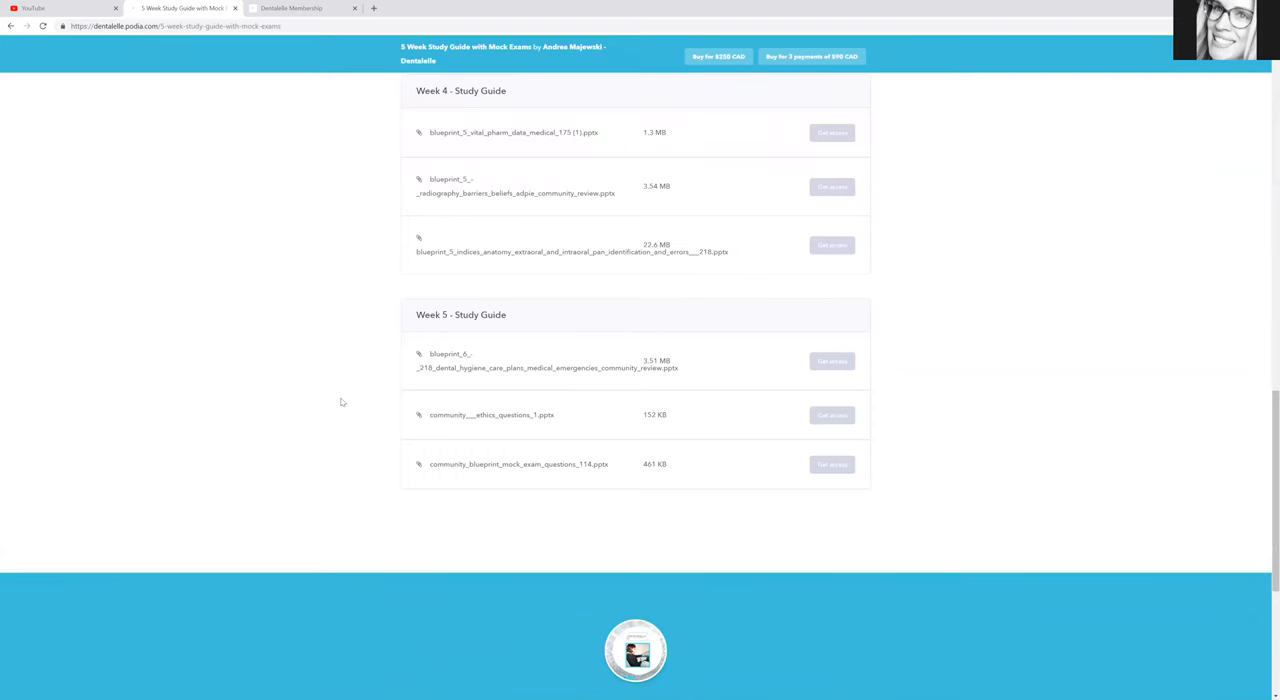
scroll(341, 402, "up", 4)
scroll(400, 400, "up", 4)
scroll(450, 400, "up", 4)
scroll(533, 396, "up", 3)
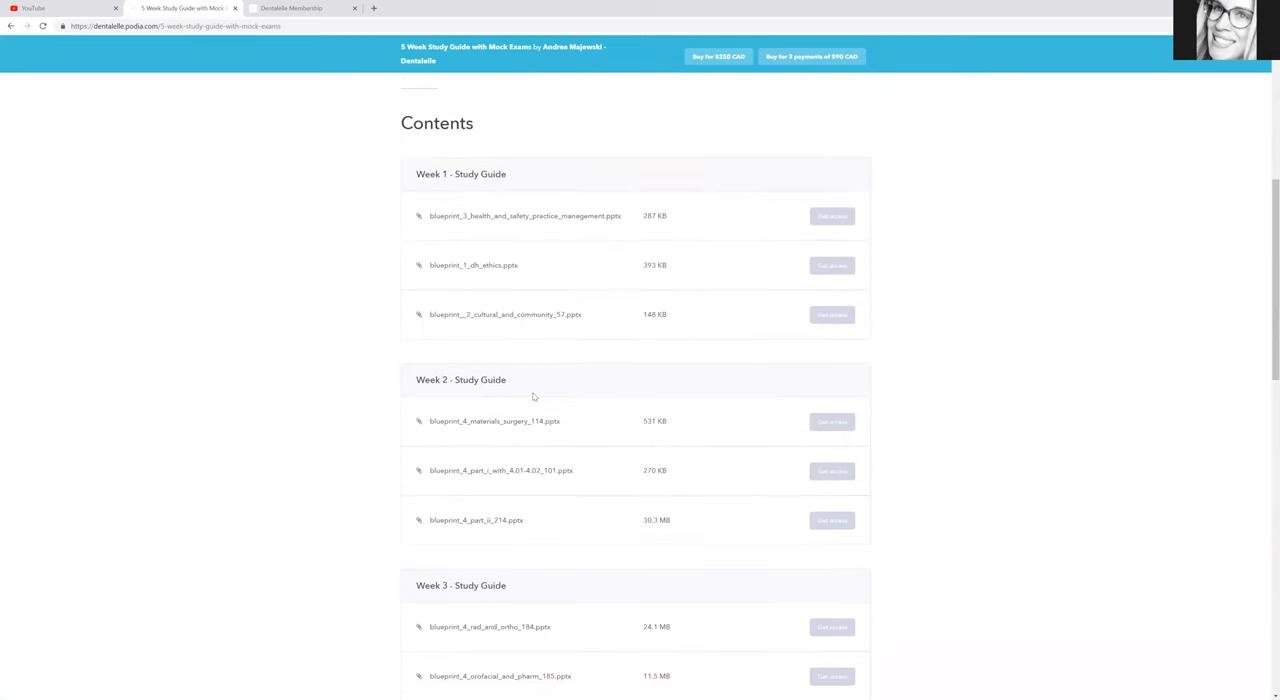
scroll(533, 396, "up", 3)
scroll(540, 450, "down", 5)
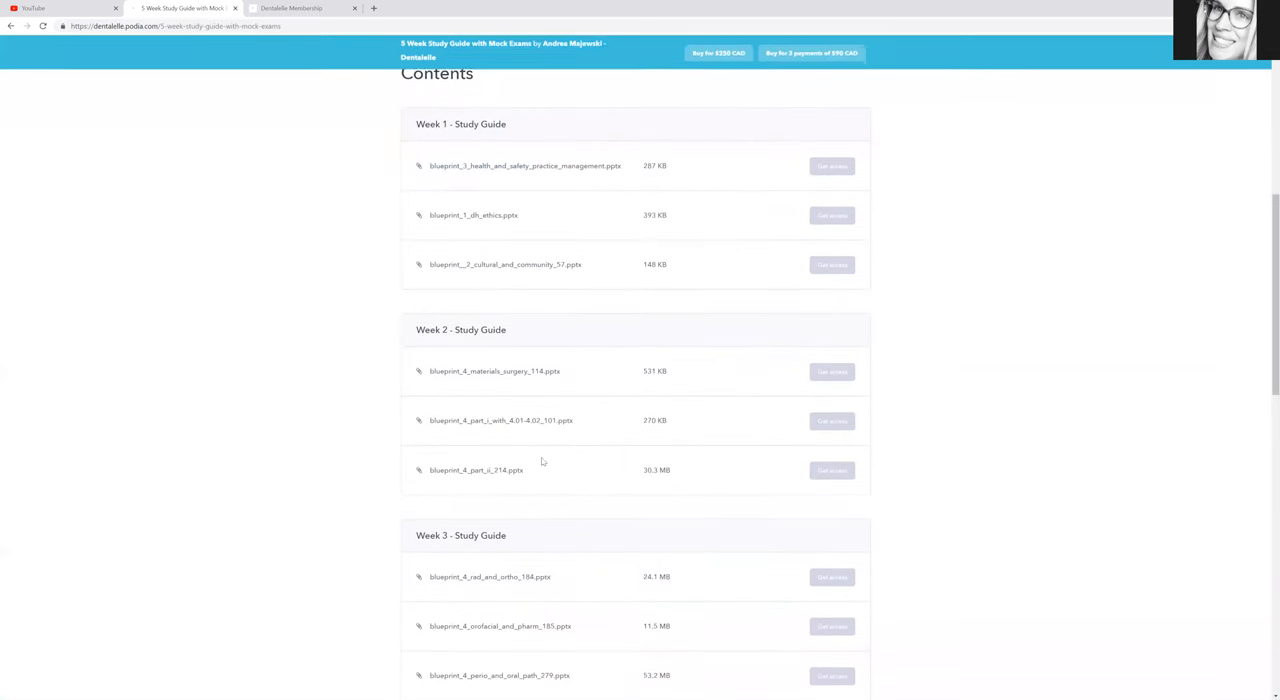
scroll(542, 461, "down", 5)
scroll(520, 540, "down", 3)
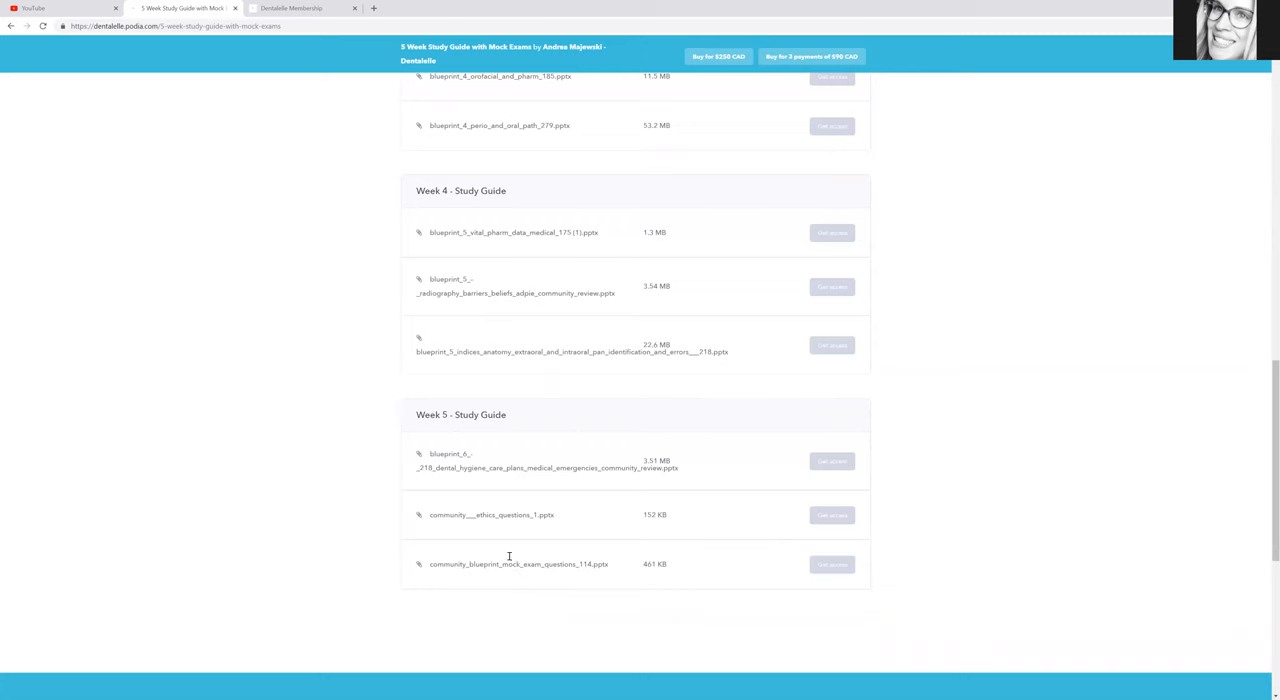
scroll(355, 415, "up", 2)
scroll(355, 415, "up", 6)
scroll(351, 415, "up", 6)
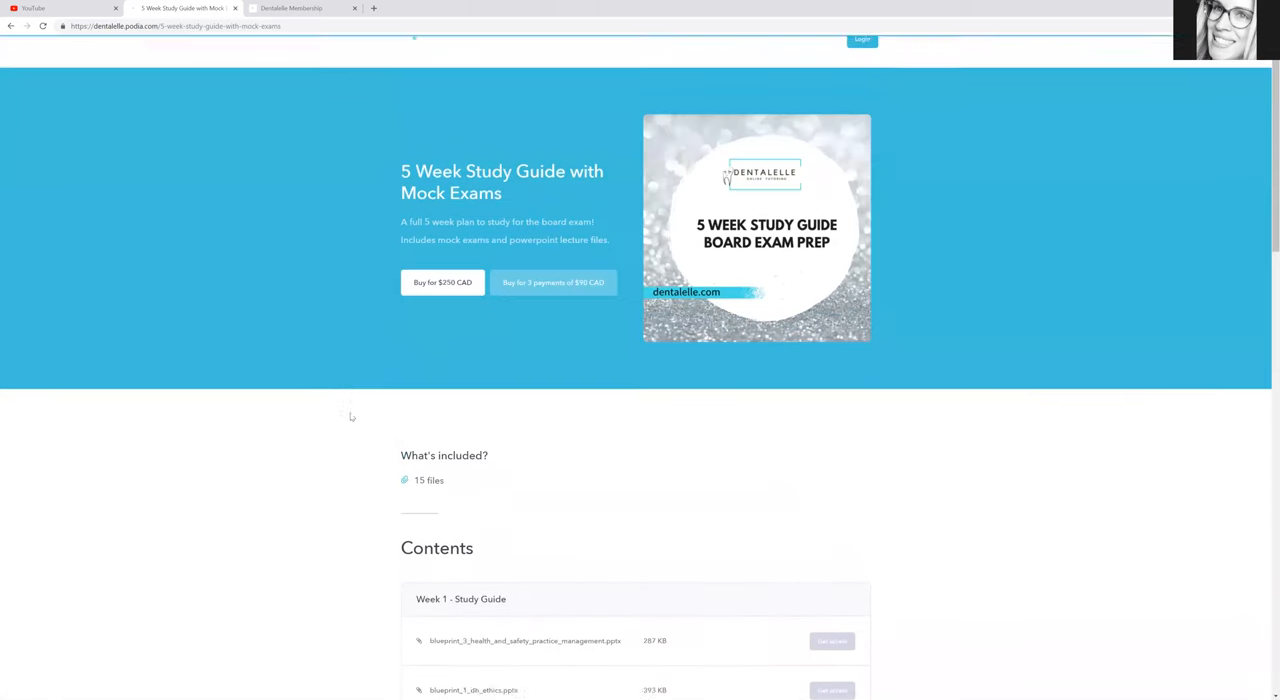
scroll(351, 415, "up", 1)
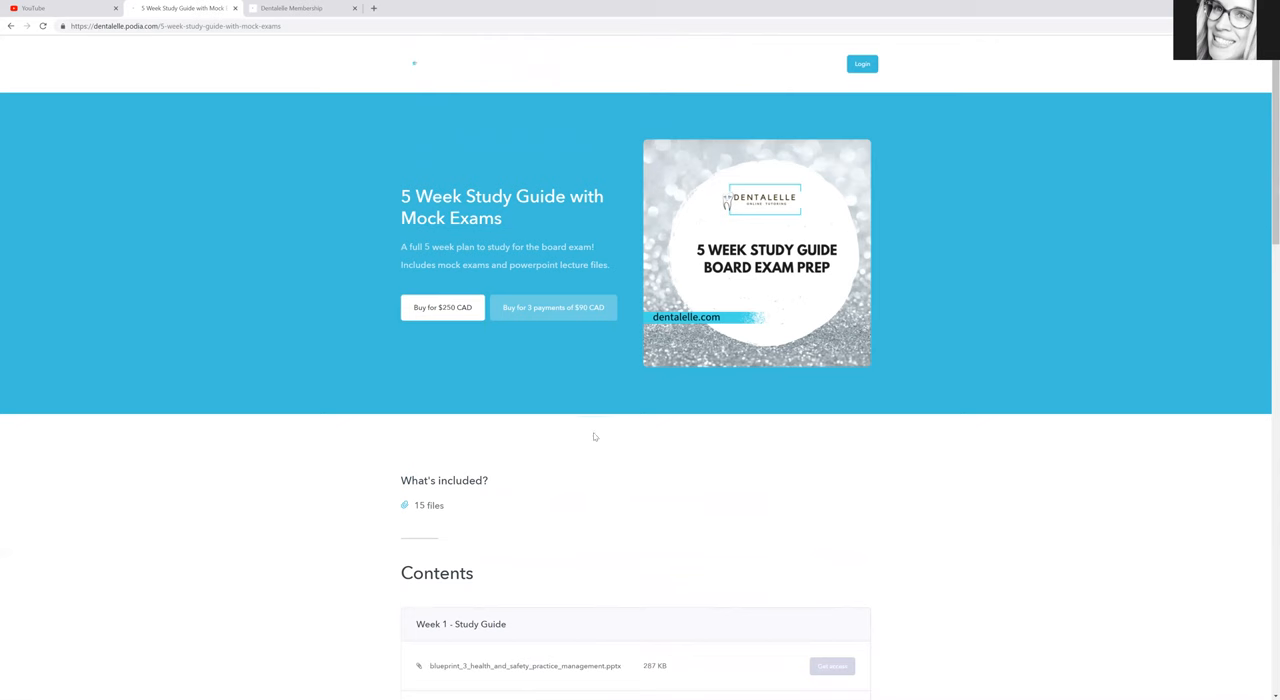
scroll(594, 436, "down", 1)
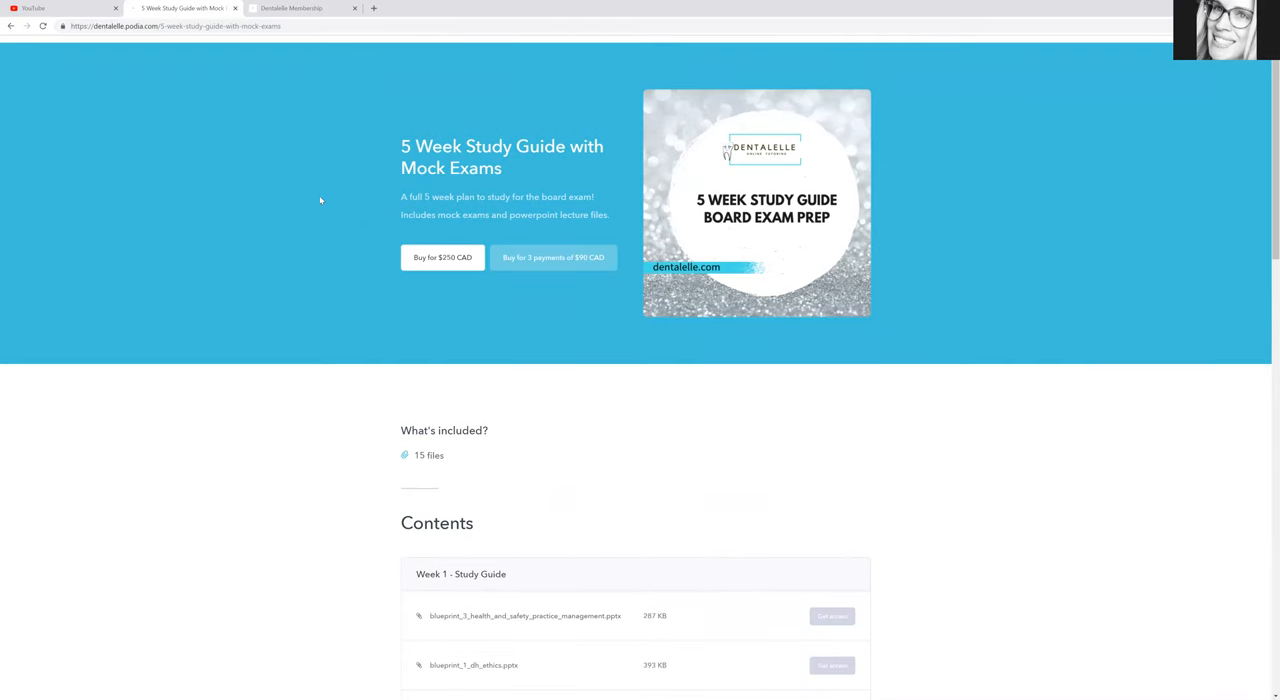
Step: Go back to the storefront product listing with the browser Back button
left_click(11, 26)
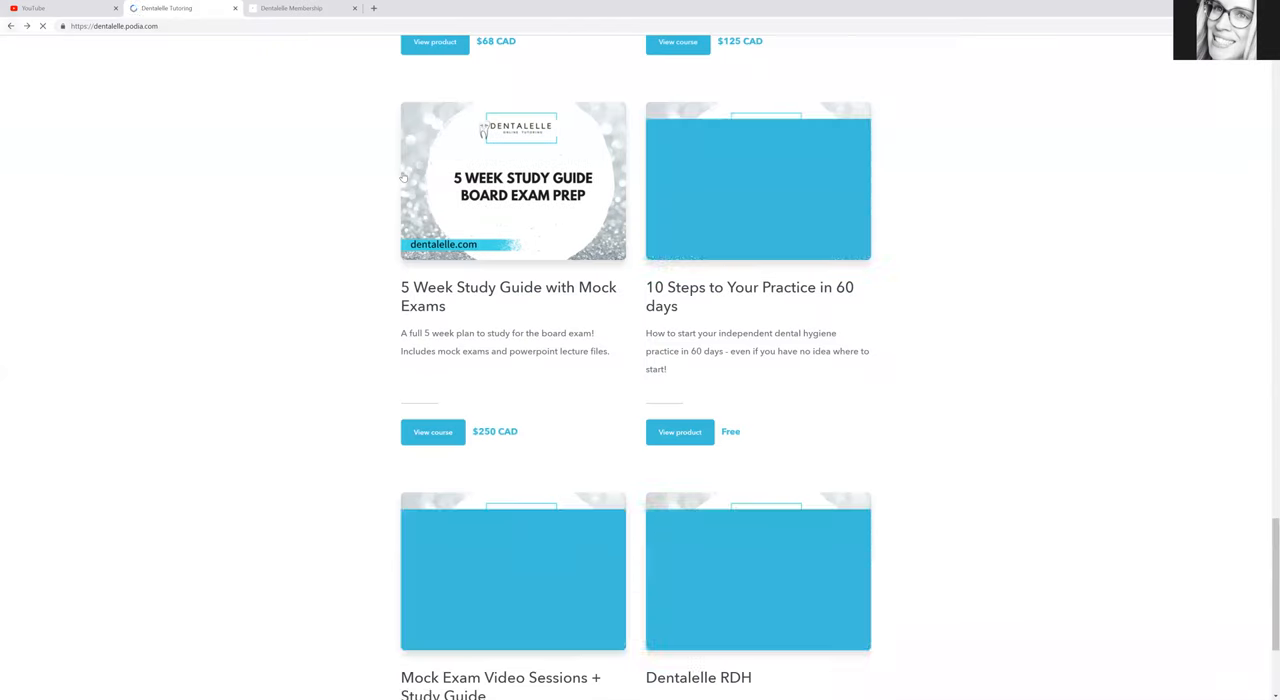
scroll(500, 280, "down", 2)
scroll(505, 285, "down", 1)
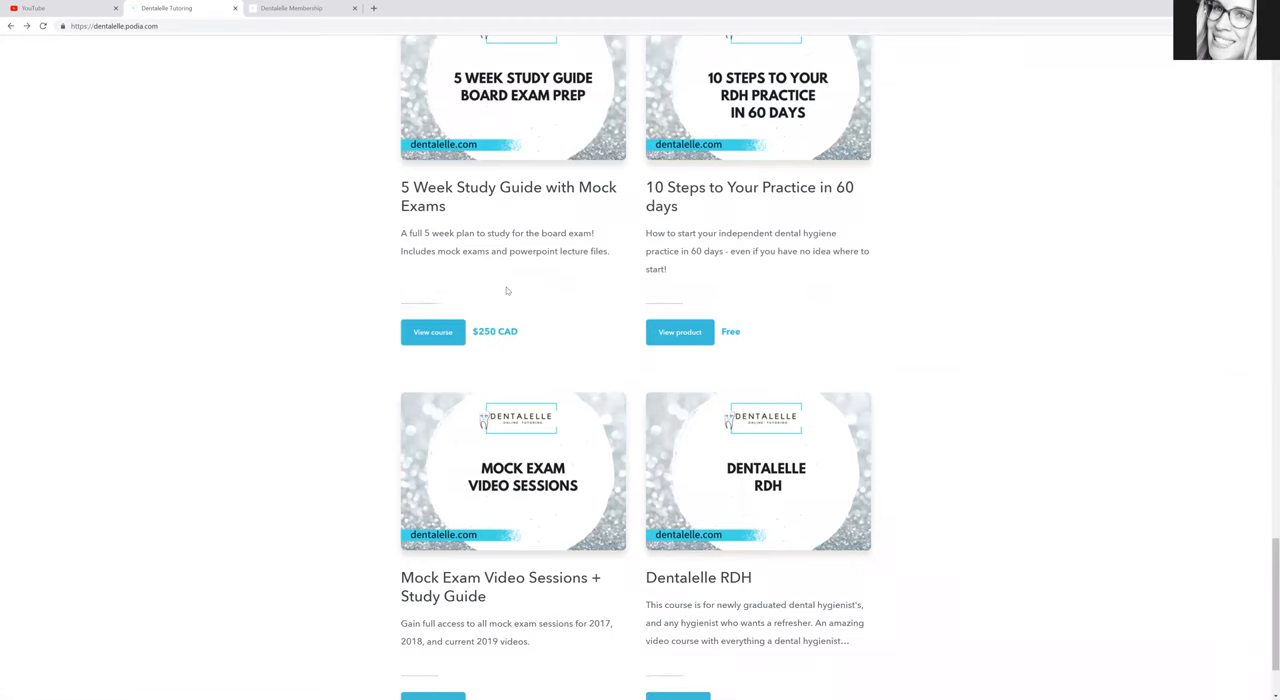
scroll(506, 290, "down", 2)
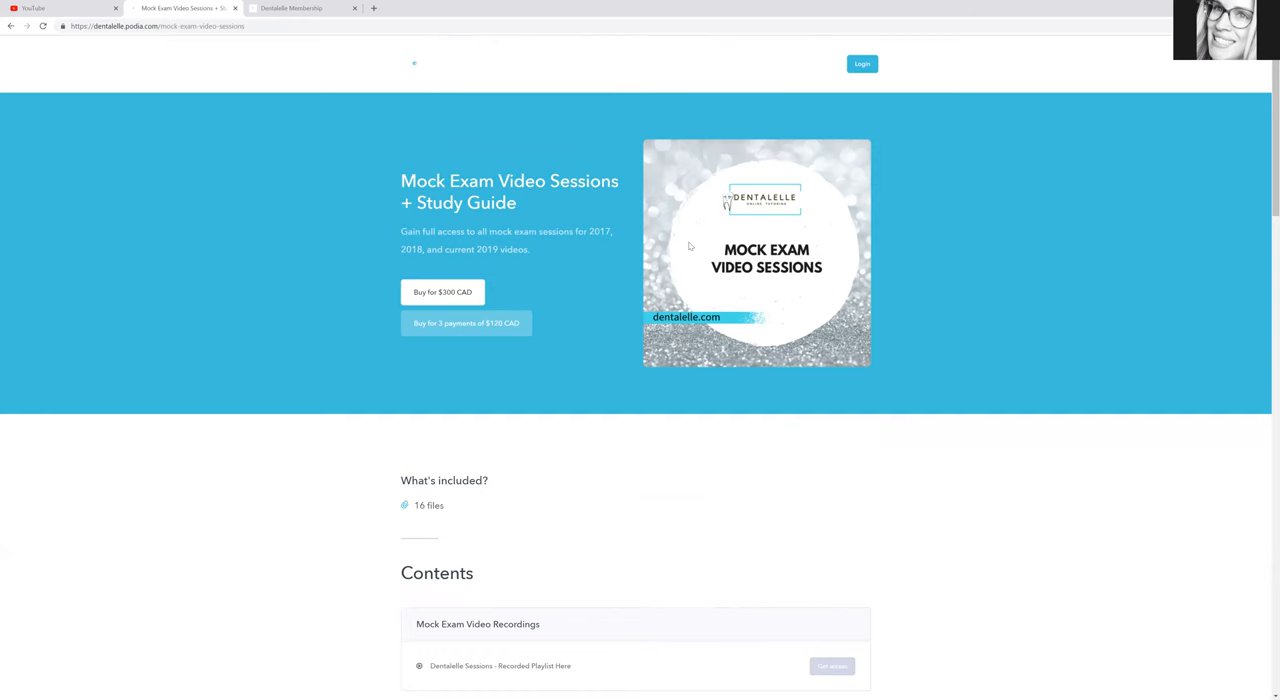
scroll(578, 311, "down", 1)
scroll(594, 329, "down", 1)
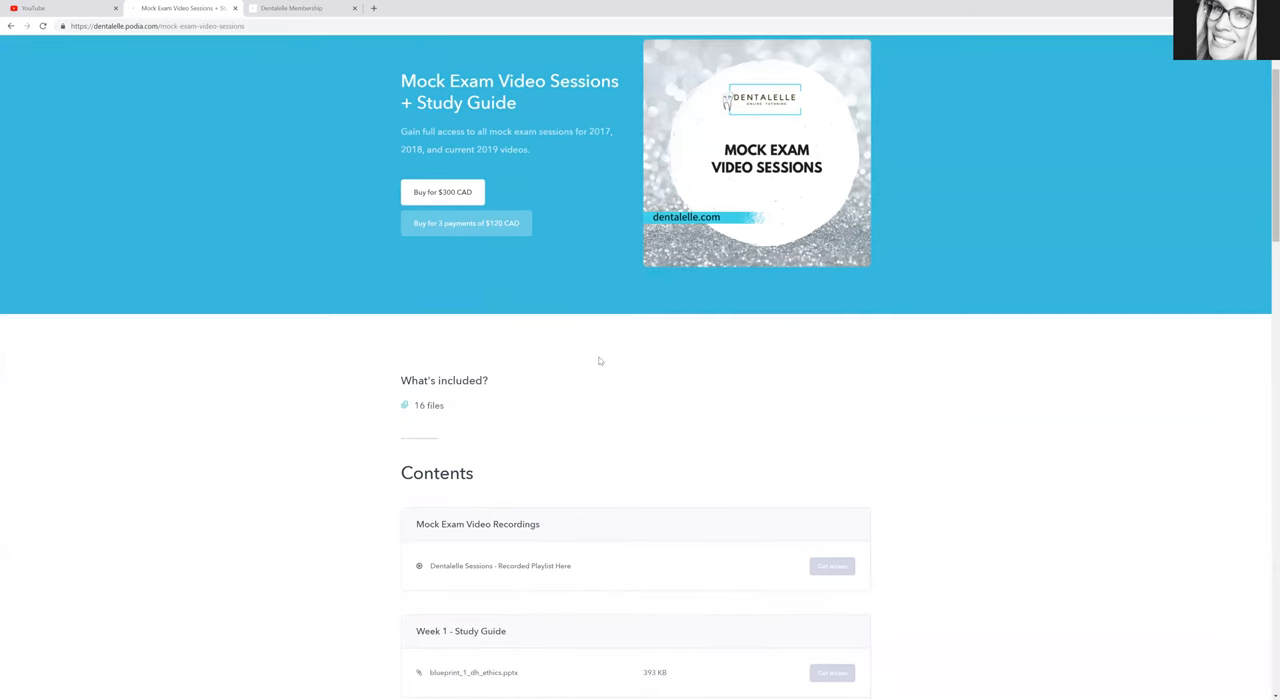
scroll(594, 329, "down", 2)
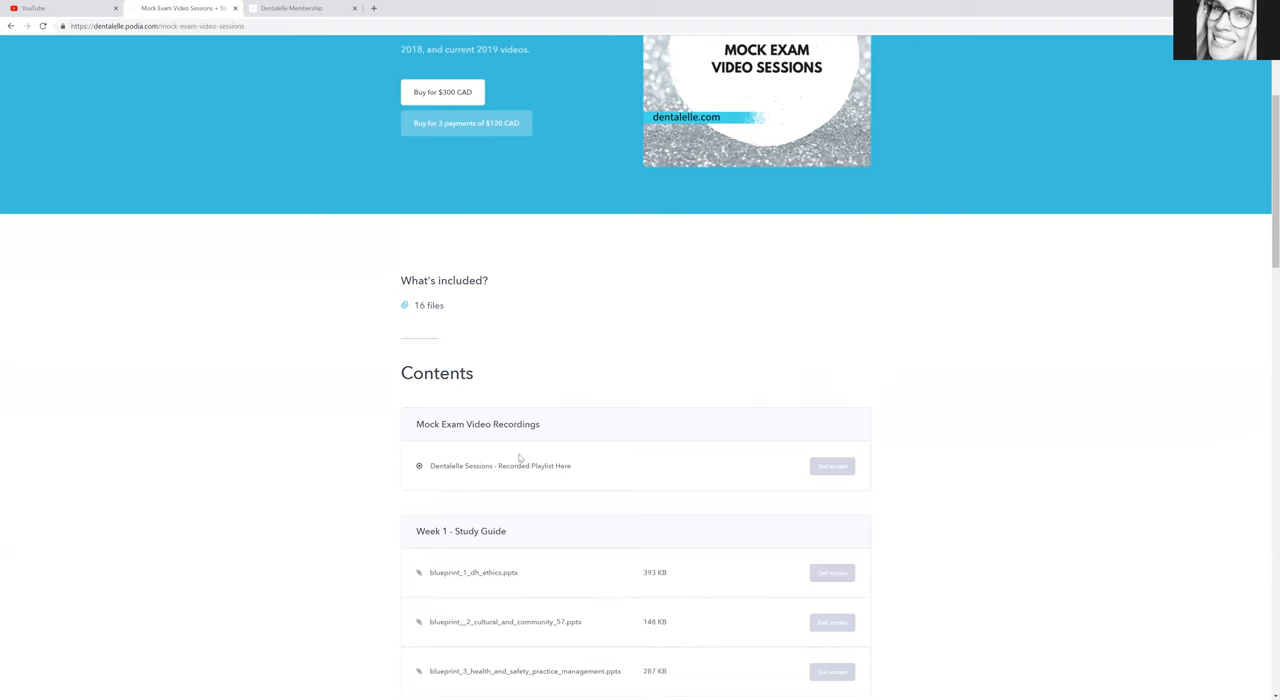
scroll(517, 459, "up", 2)
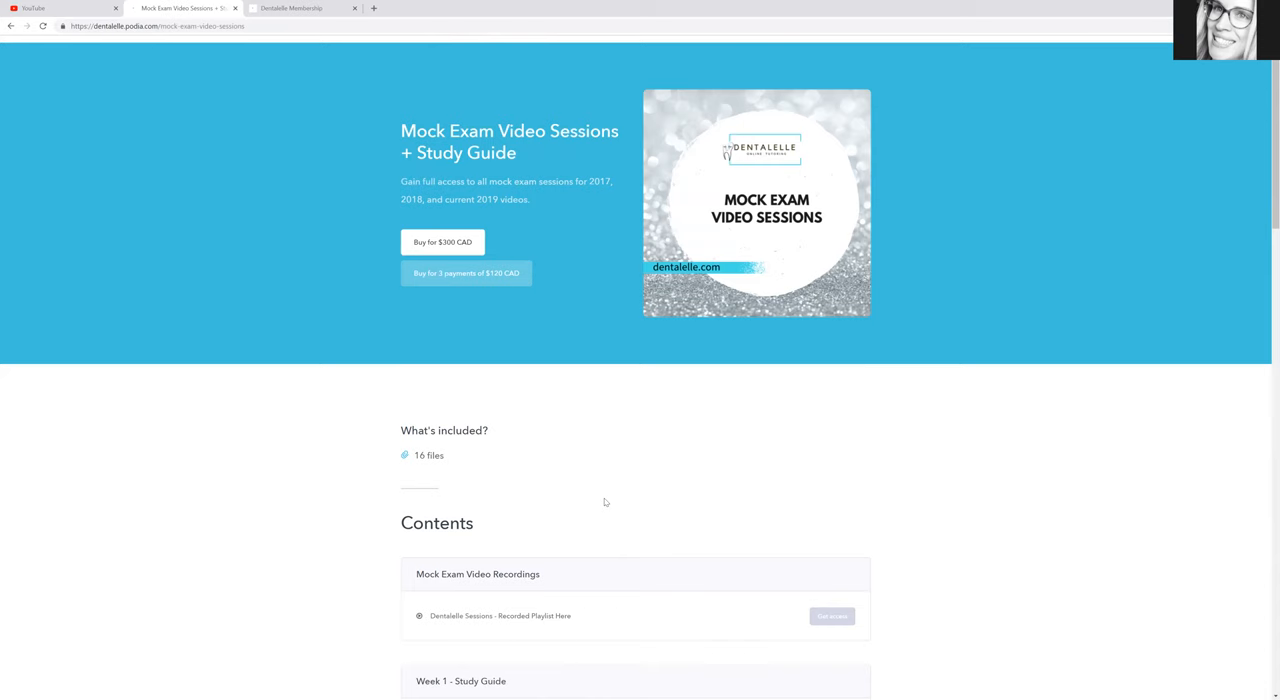
scroll(605, 501, "down", 3)
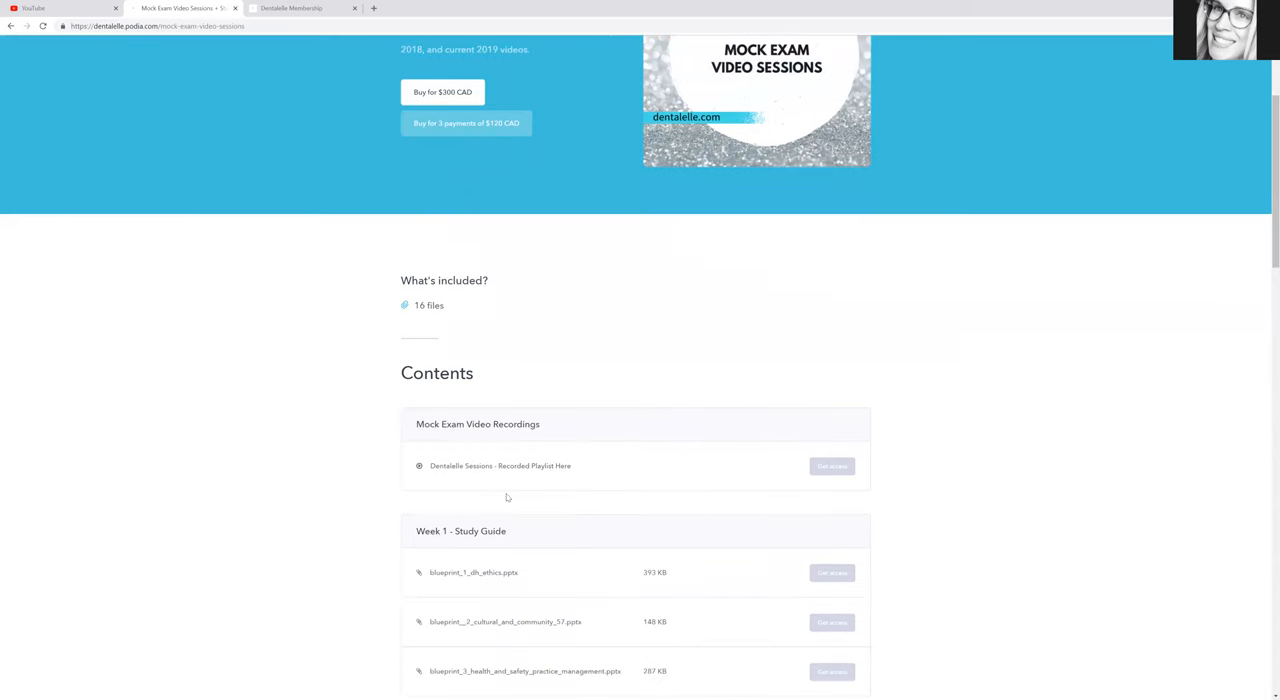
scroll(507, 497, "down", 3)
scroll(520, 510, "down", 3)
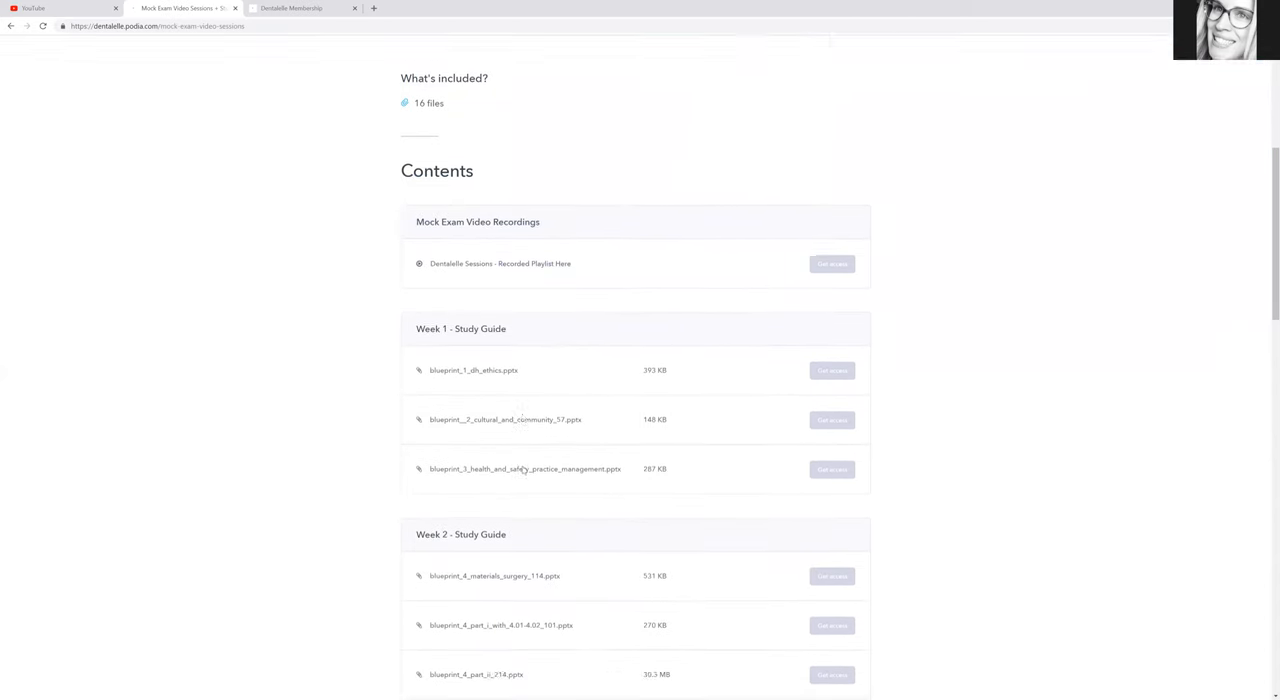
scroll(534, 404, "down", 3)
scroll(534, 404, "down", 3)
scroll(531, 404, "down", 3)
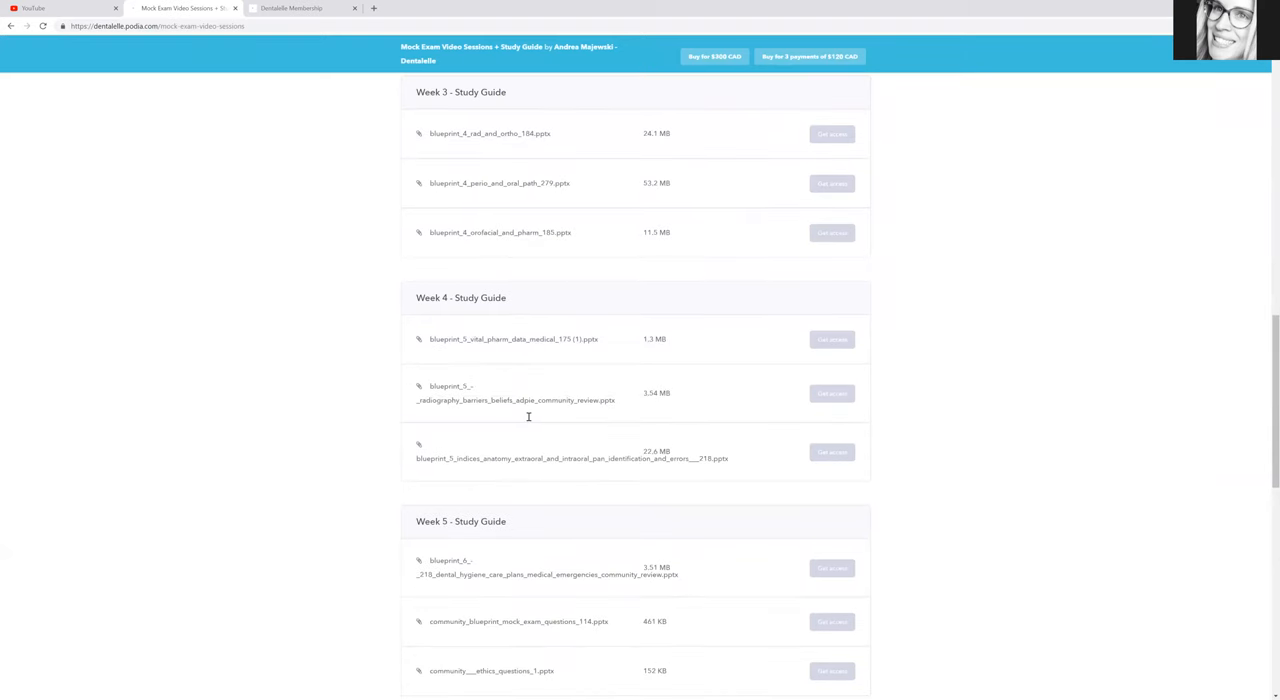
scroll(528, 416, "down", 3)
scroll(540, 580, "down", 3)
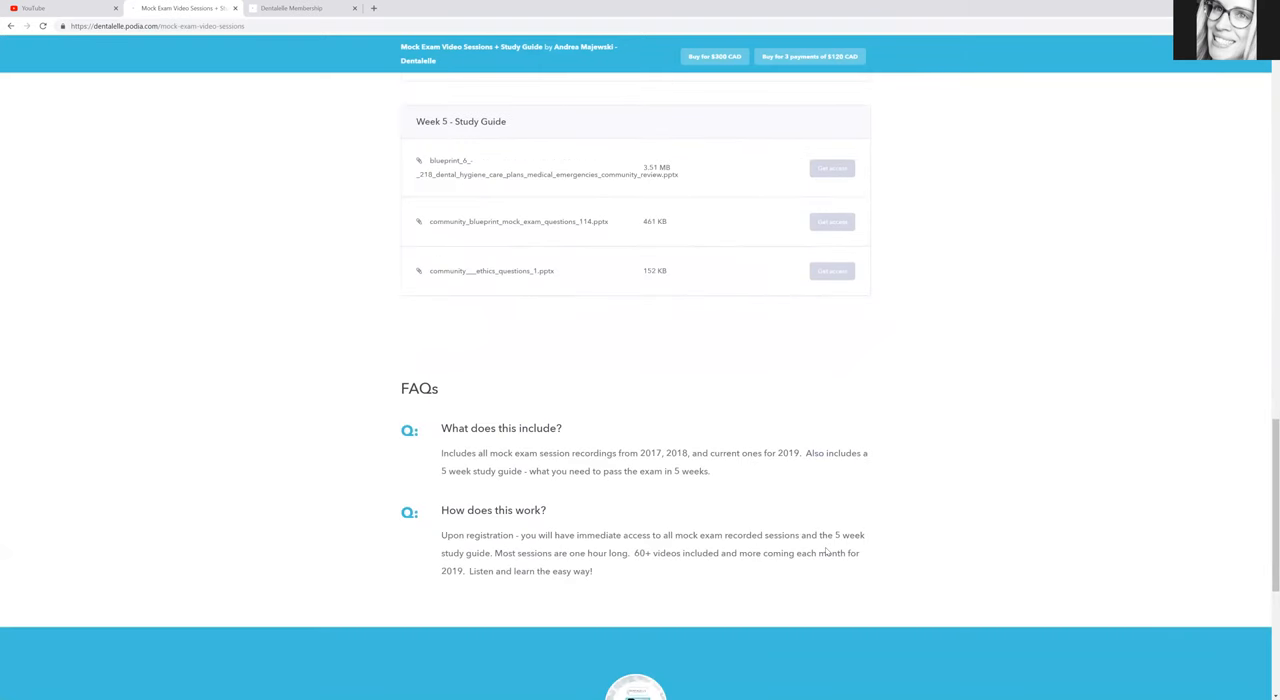
scroll(500, 386, "up", 5)
scroll(530, 400, "up", 5)
scroll(539, 410, "up", 8)
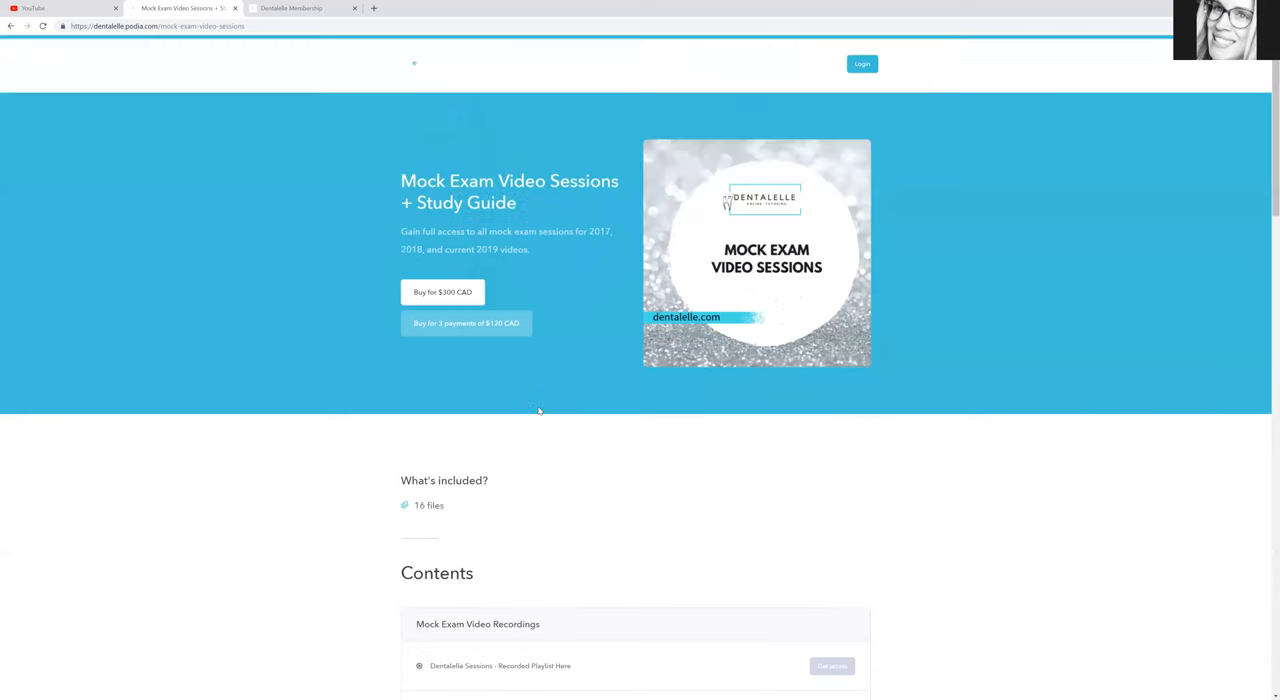
Step: Go back to the storefront listing, briefly highlighting the success rate heading
left_click(11, 26)
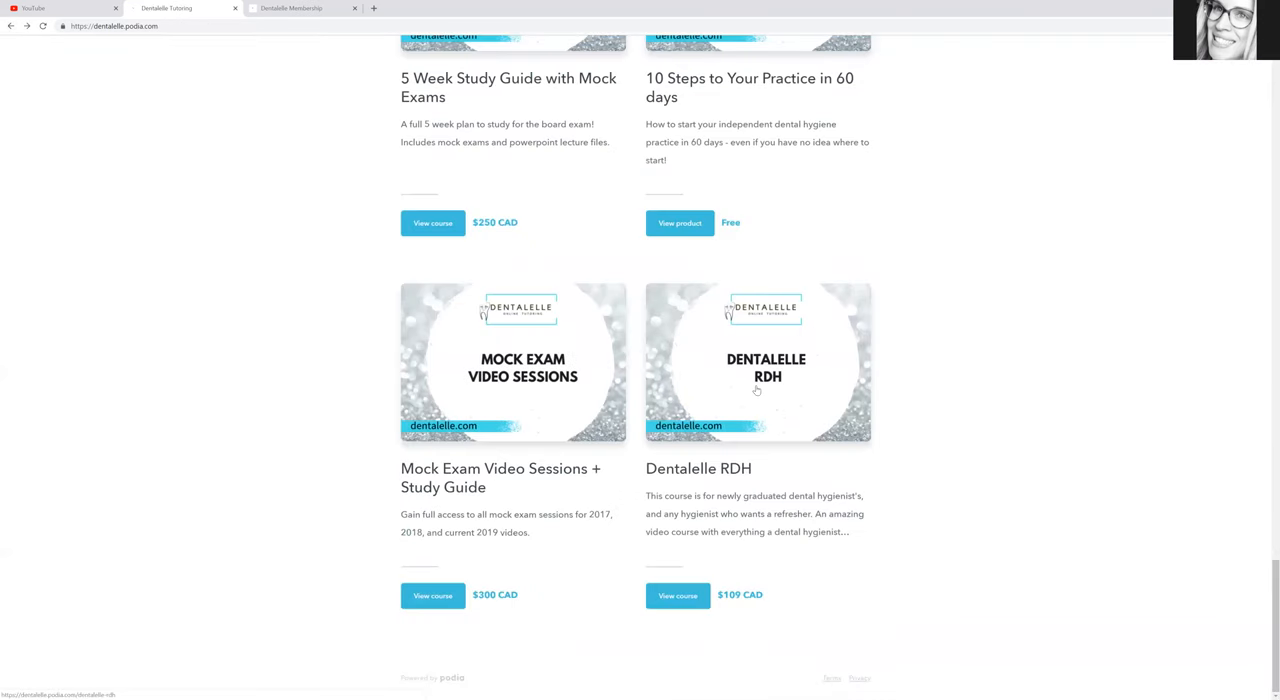
scroll(756, 390, "up", 3)
scroll(756, 390, "up", 3)
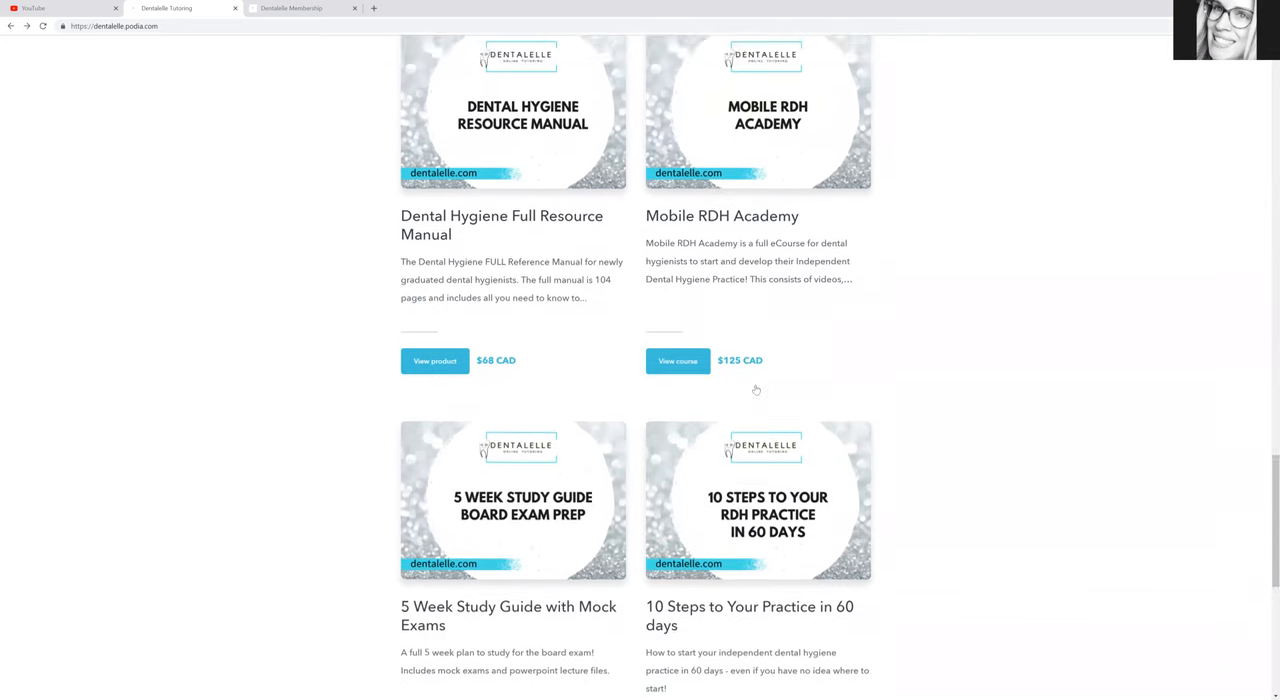
scroll(756, 390, "up", 3)
scroll(756, 390, "up", 3)
scroll(756, 390, "up", 3)
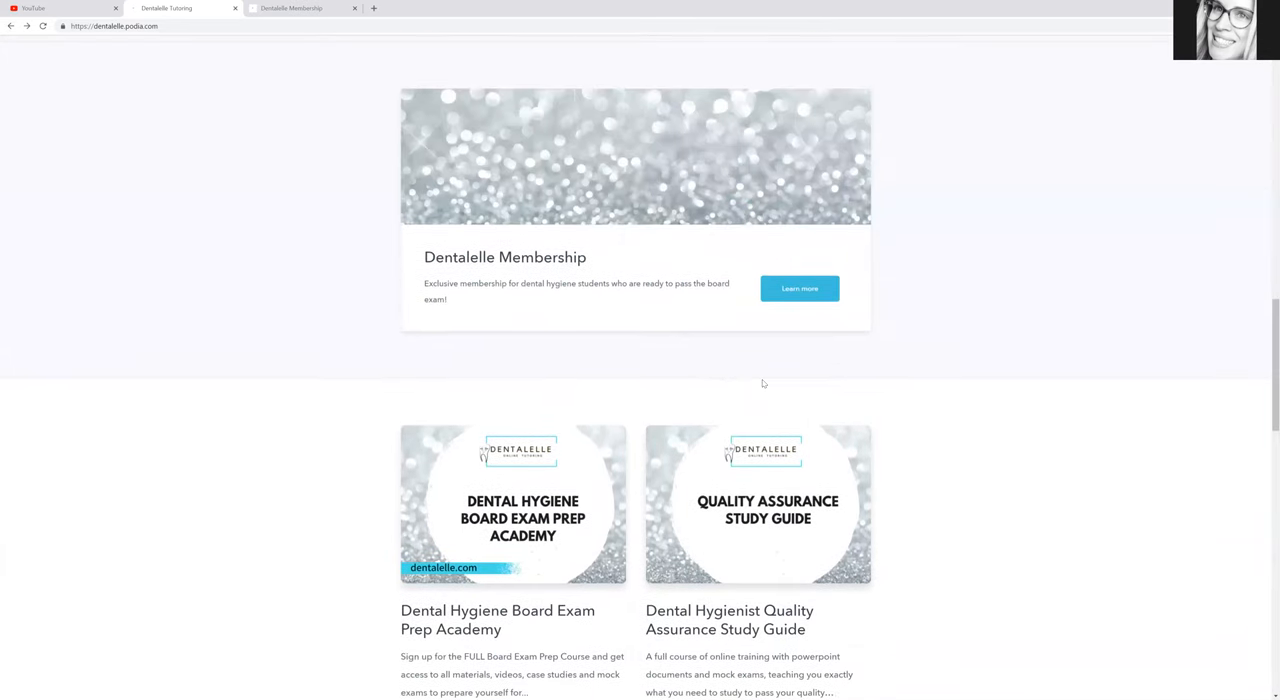
scroll(918, 214, "up", 3)
scroll(317, 407, "up", 4)
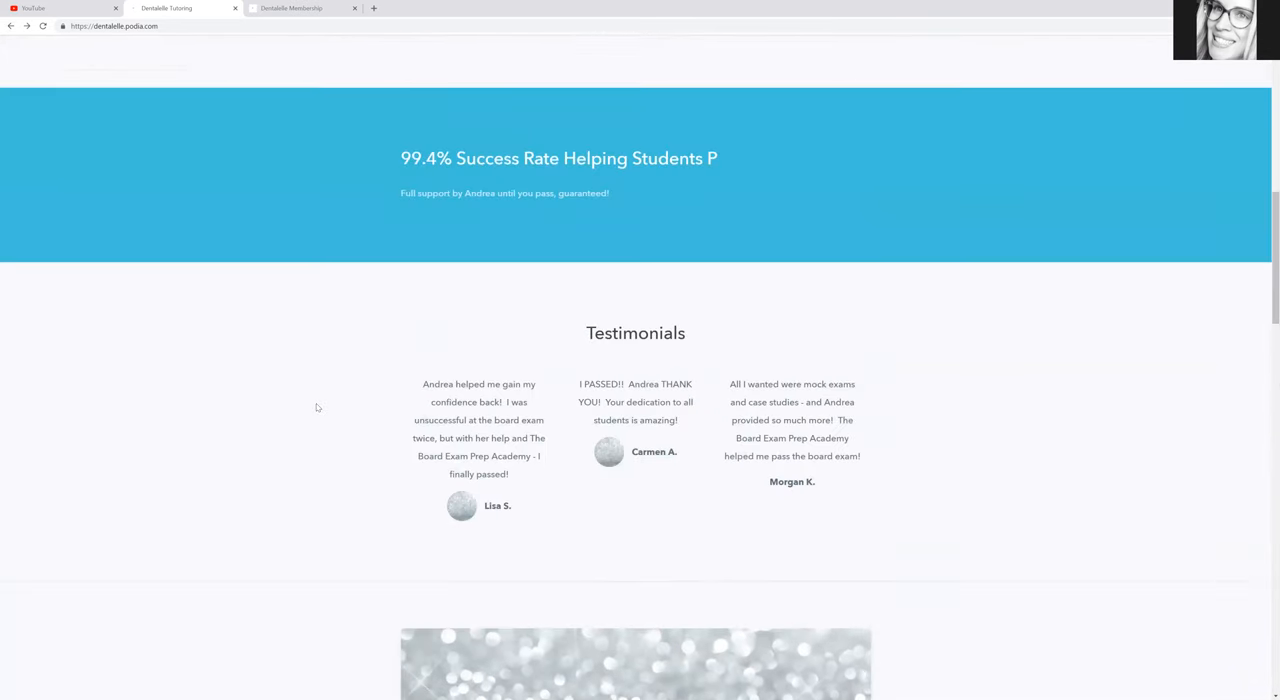
scroll(317, 407, "up", 4)
scroll(317, 407, "up", 2)
scroll(891, 428, "down", 4)
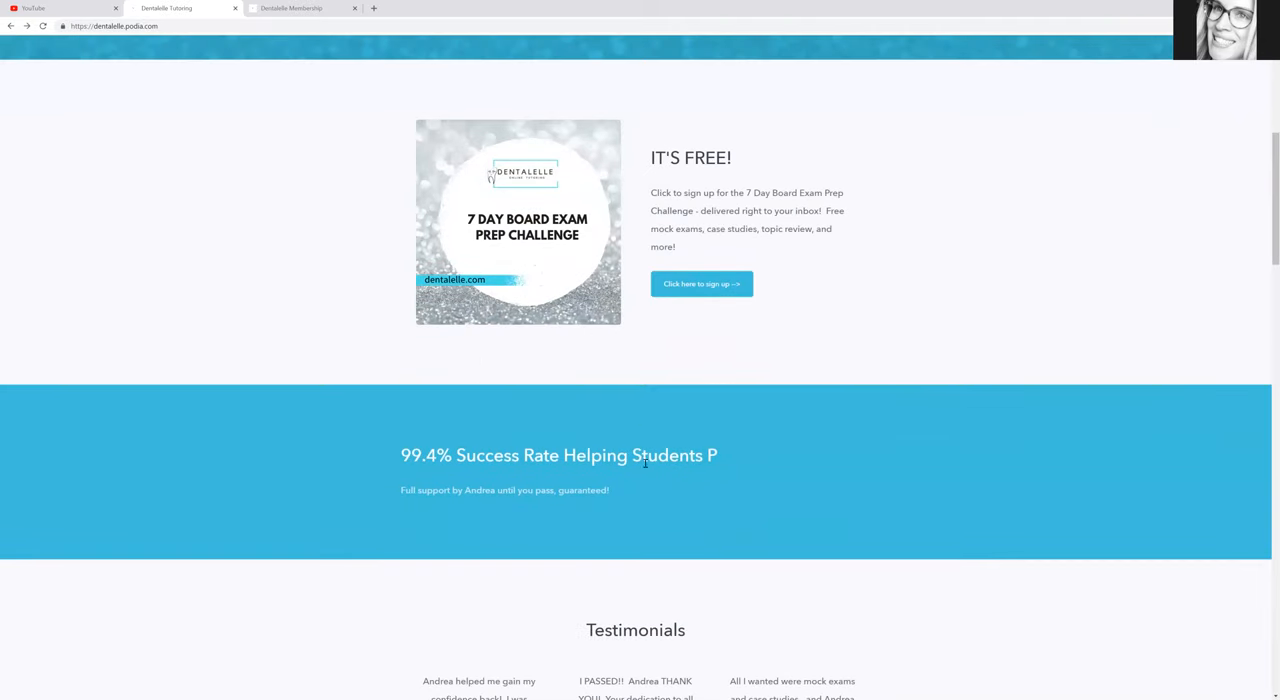
mouse_move(660, 462)
left_mouse_down()
mouse_move(400, 490)
mouse_move(777, 438)
left_mouse_up()
left_click(789, 471)
scroll(789, 471, "up", 6)
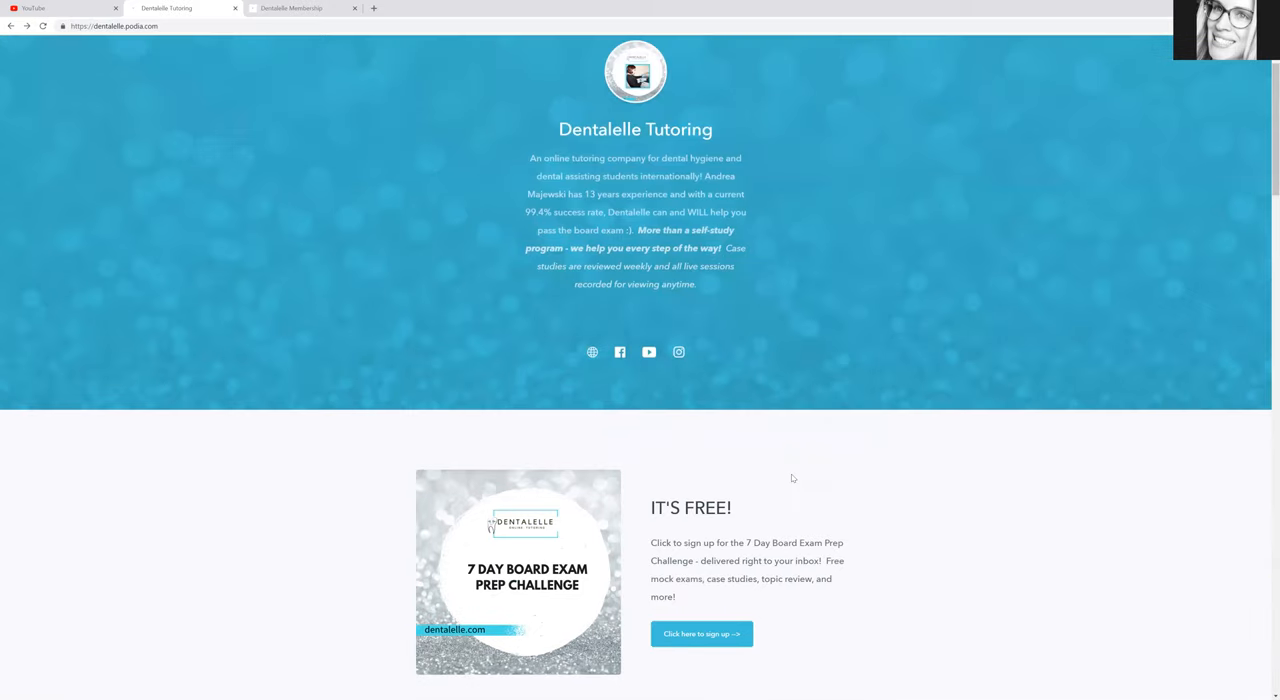
scroll(789, 471, "up", 2)
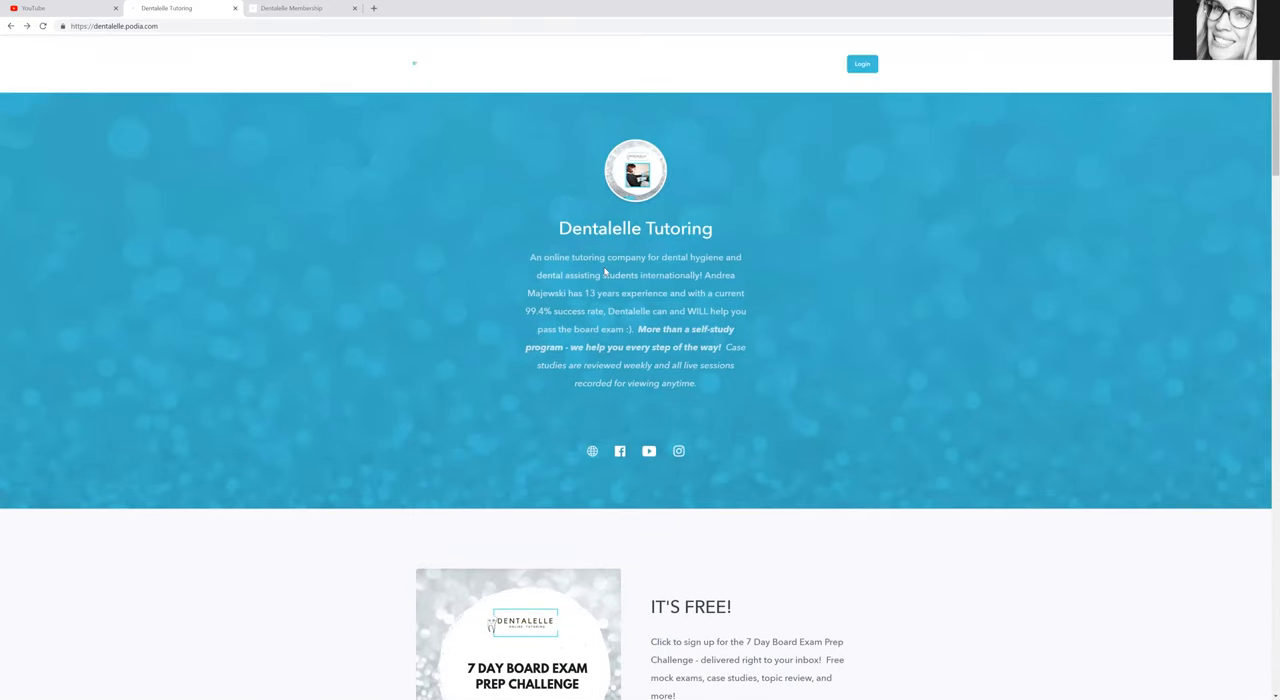